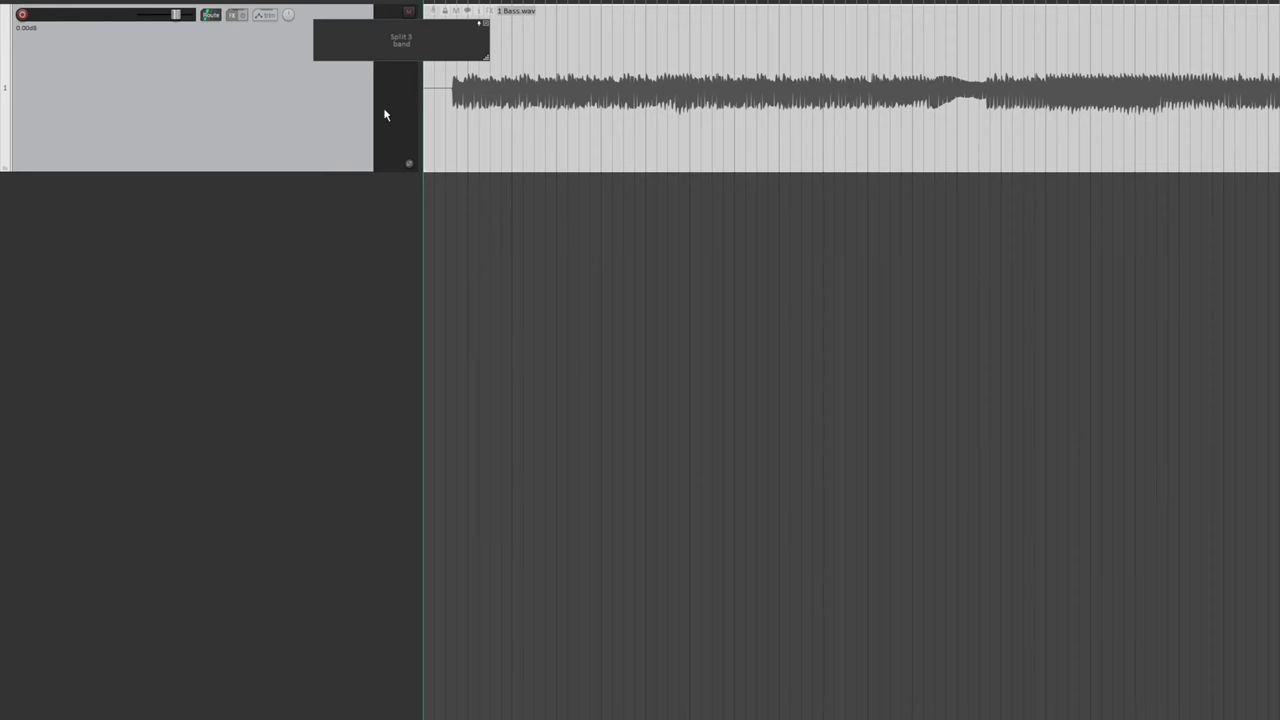
Run the Split 3 band action on the bass track and check the effects on the High, Mid and Low tracks.
click(401, 40)
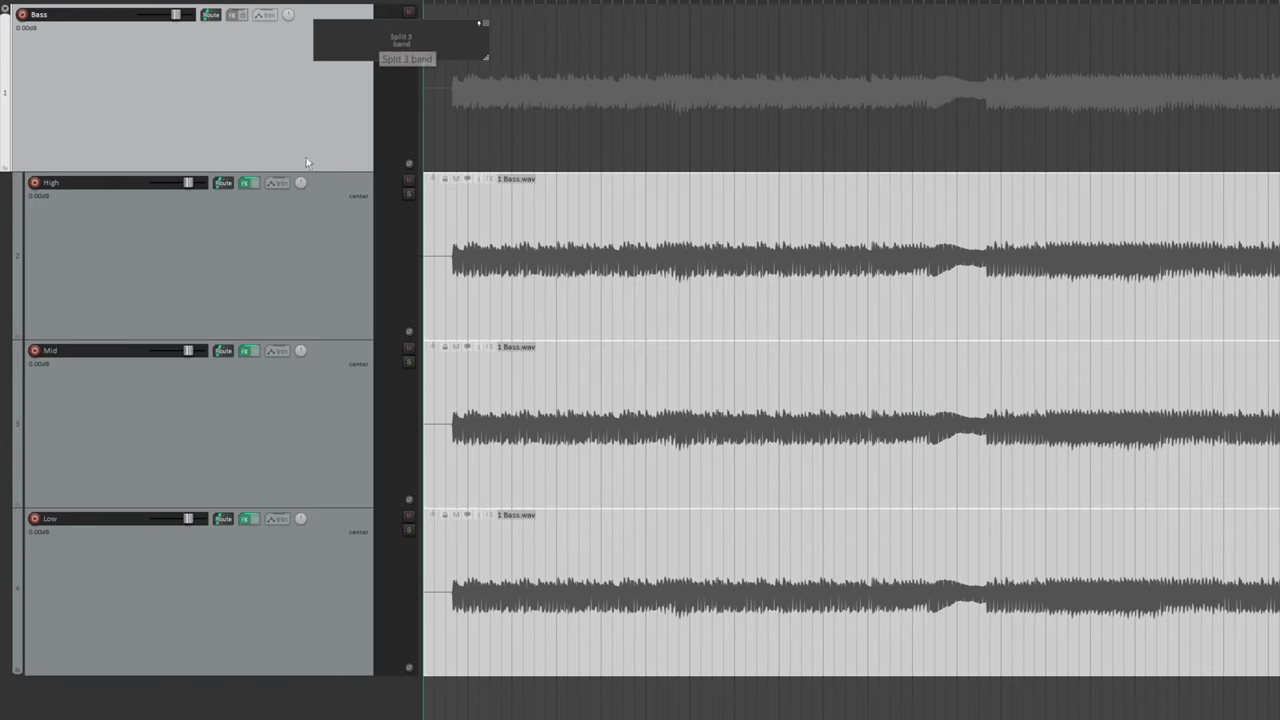
mouse_move(242, 186)
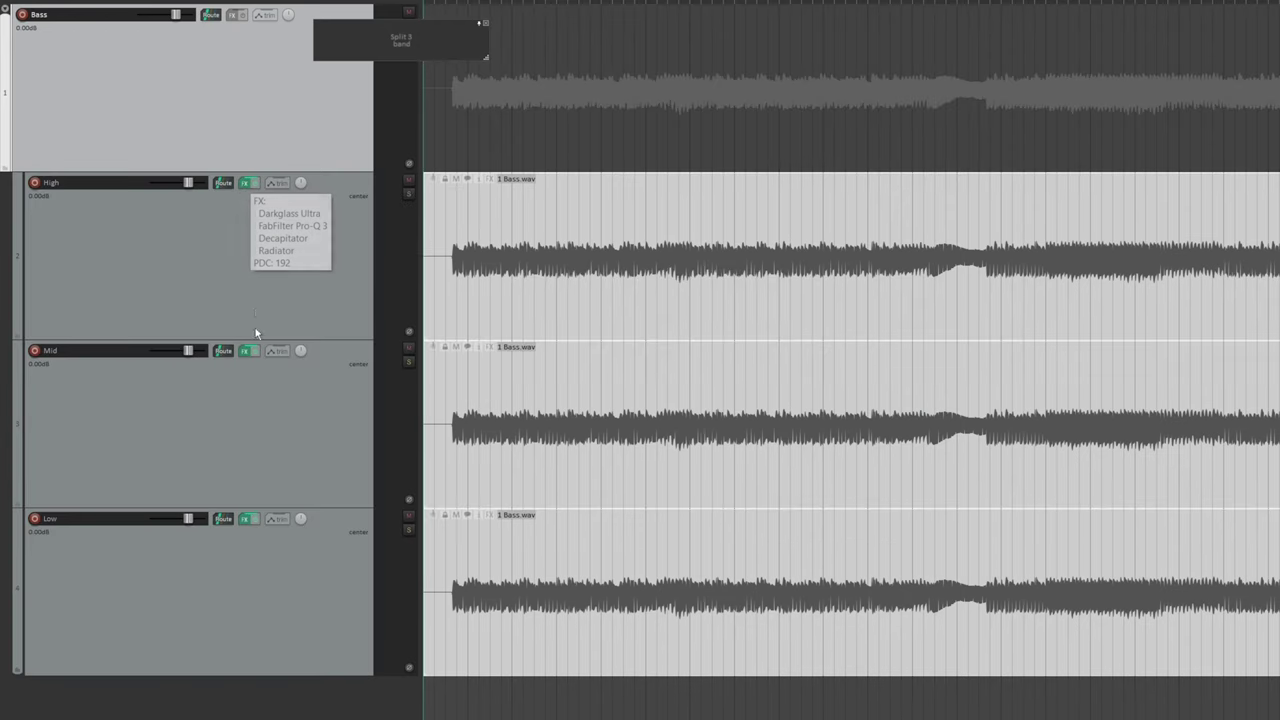
mouse_move(247, 356)
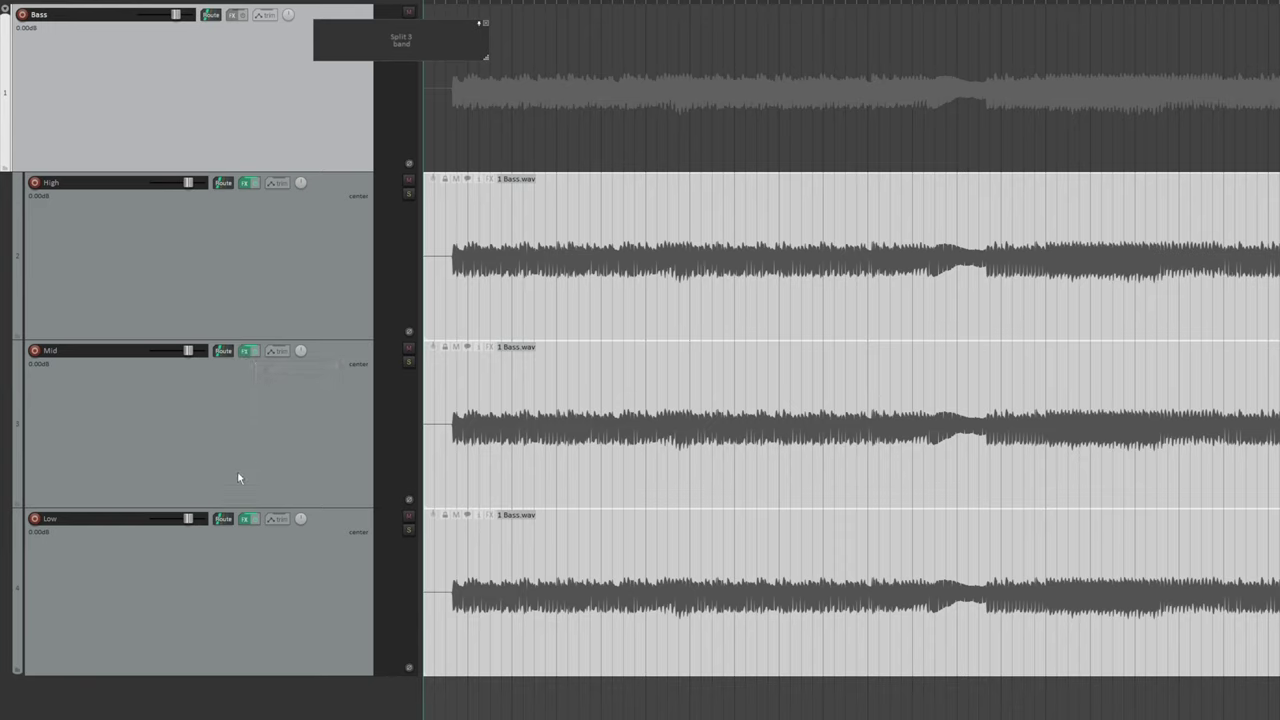
mouse_move(246, 524)
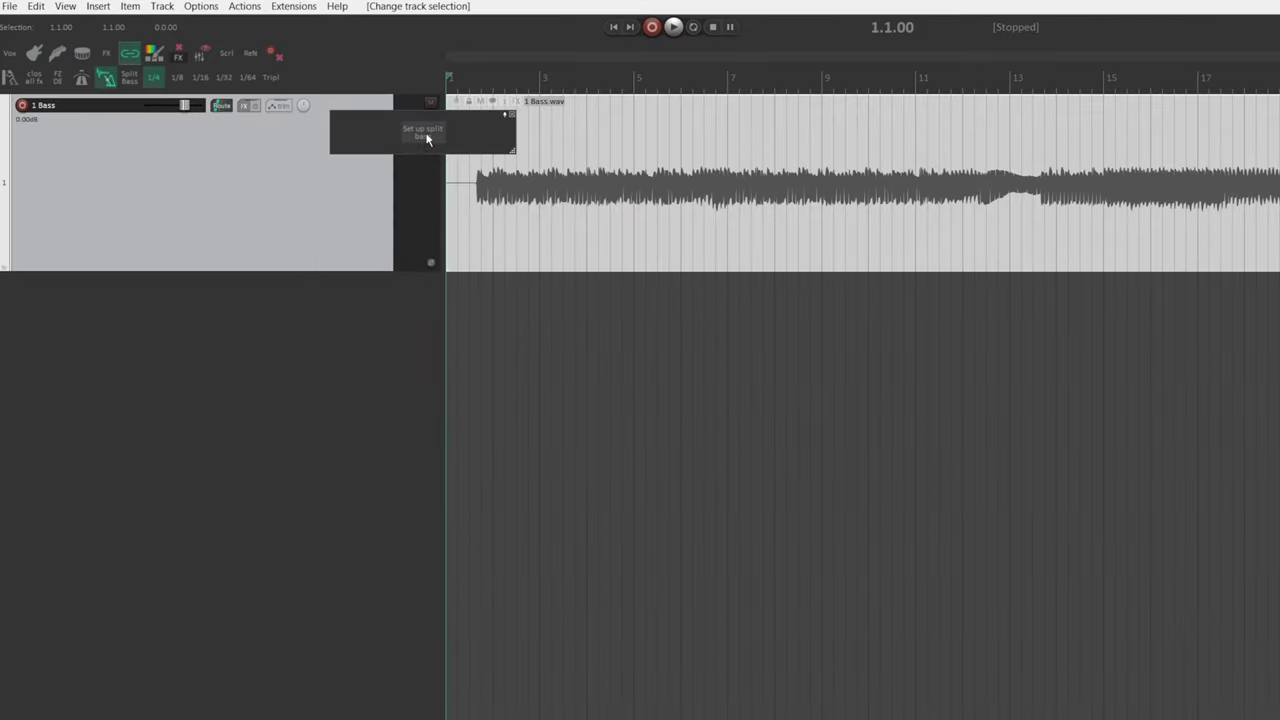
Run the Set up split bass action on the bass track and check the effects on the Grit and Bot tracks.
click(424, 134)
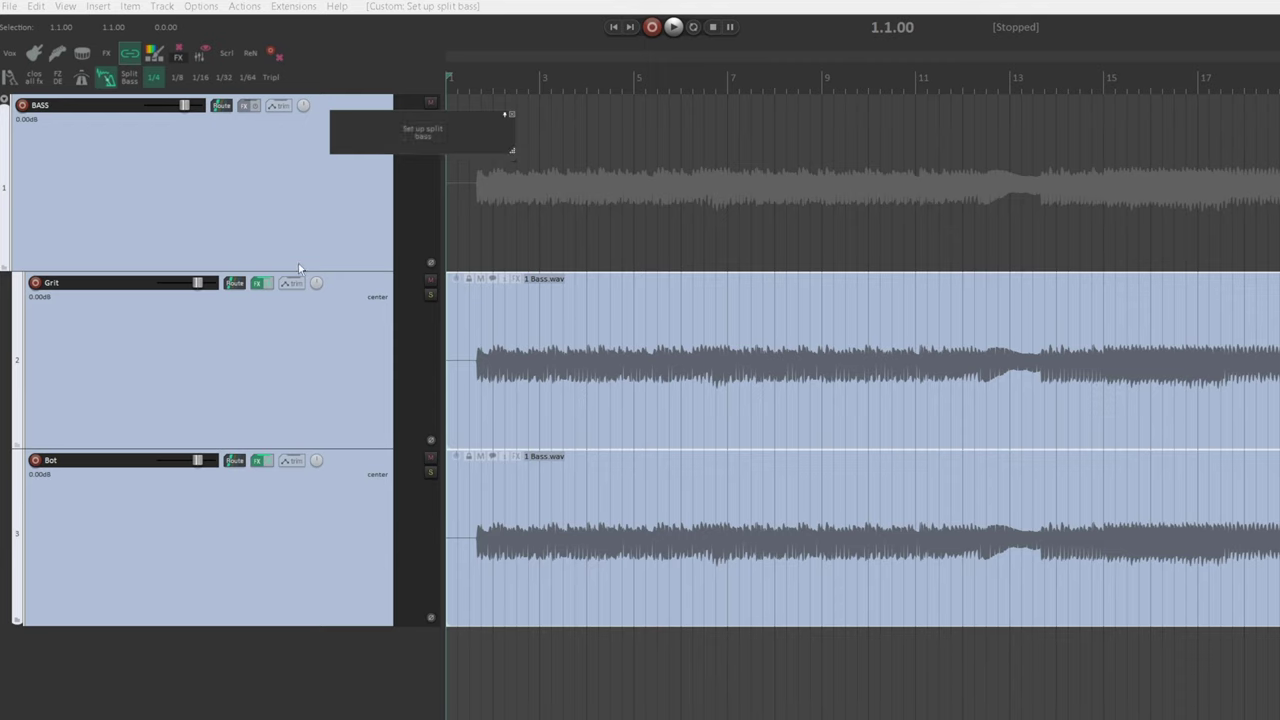
mouse_move(256, 290)
mouse_move(256, 461)
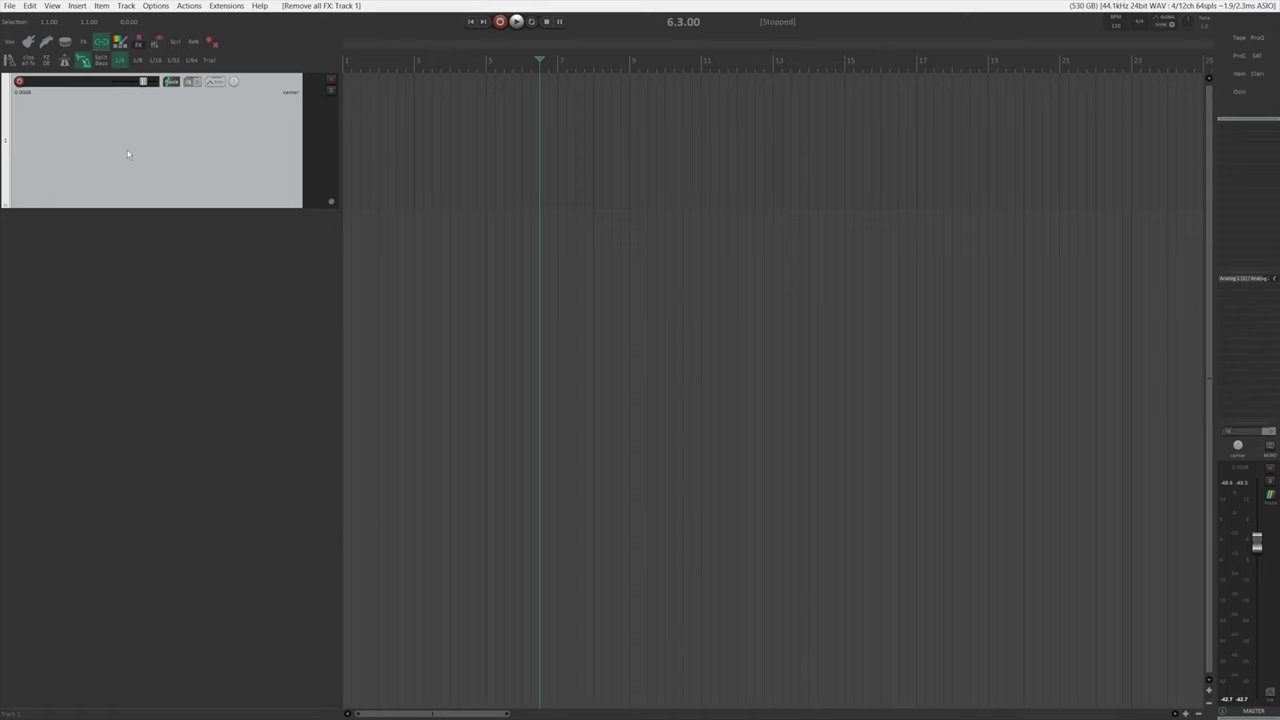
Restore Track 1's removed effects and save the Pro-Q 3 and Darkglass Ultra combination as an FX chain named Grit.
key(ctrl+z)
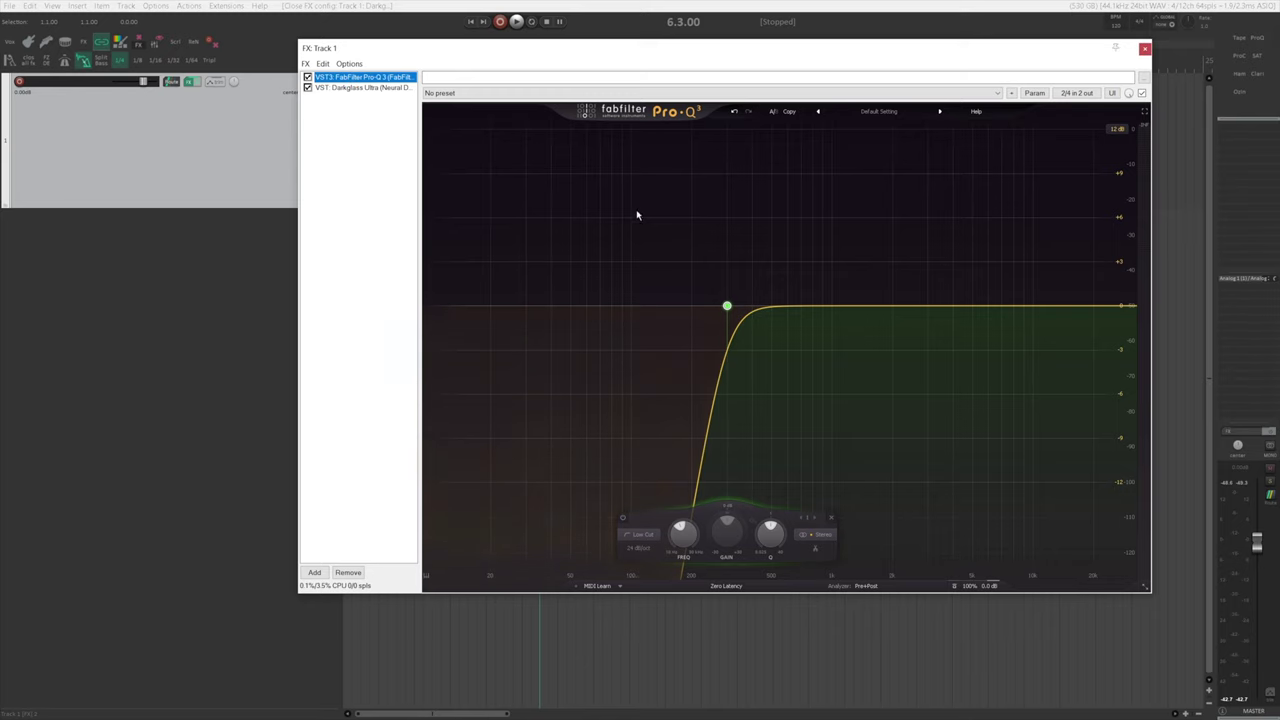
click(378, 87)
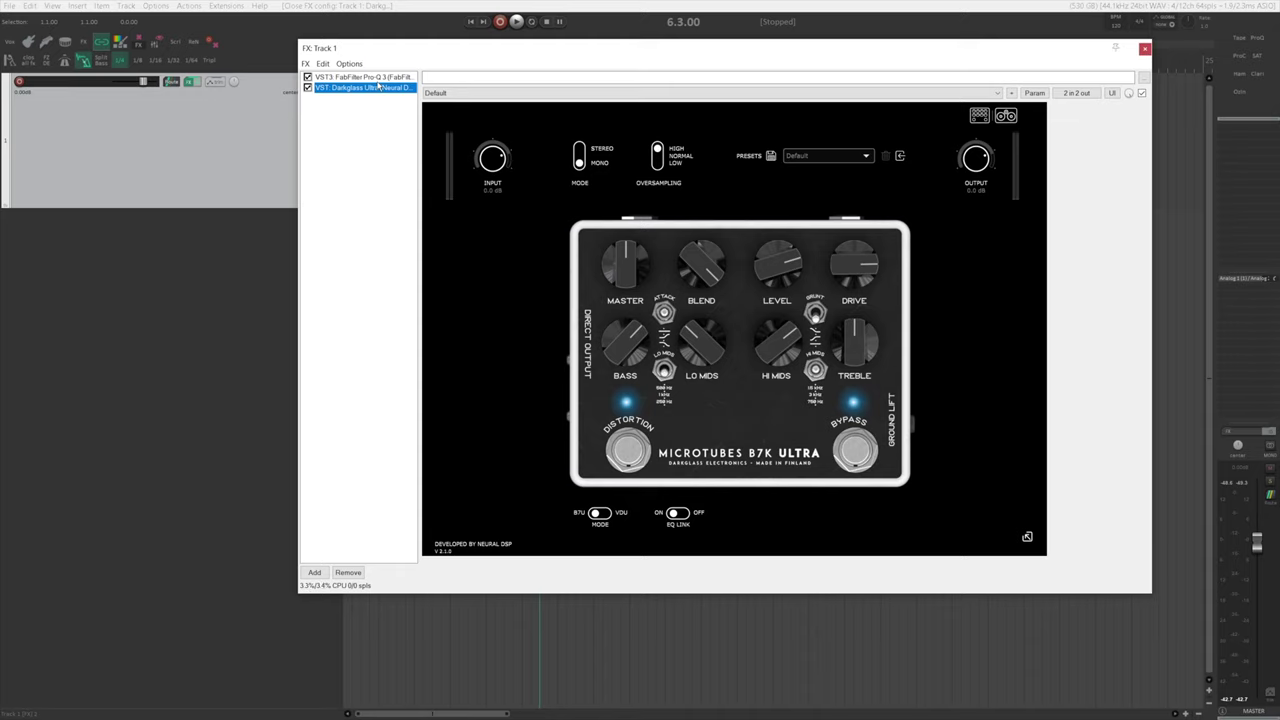
click(352, 200)
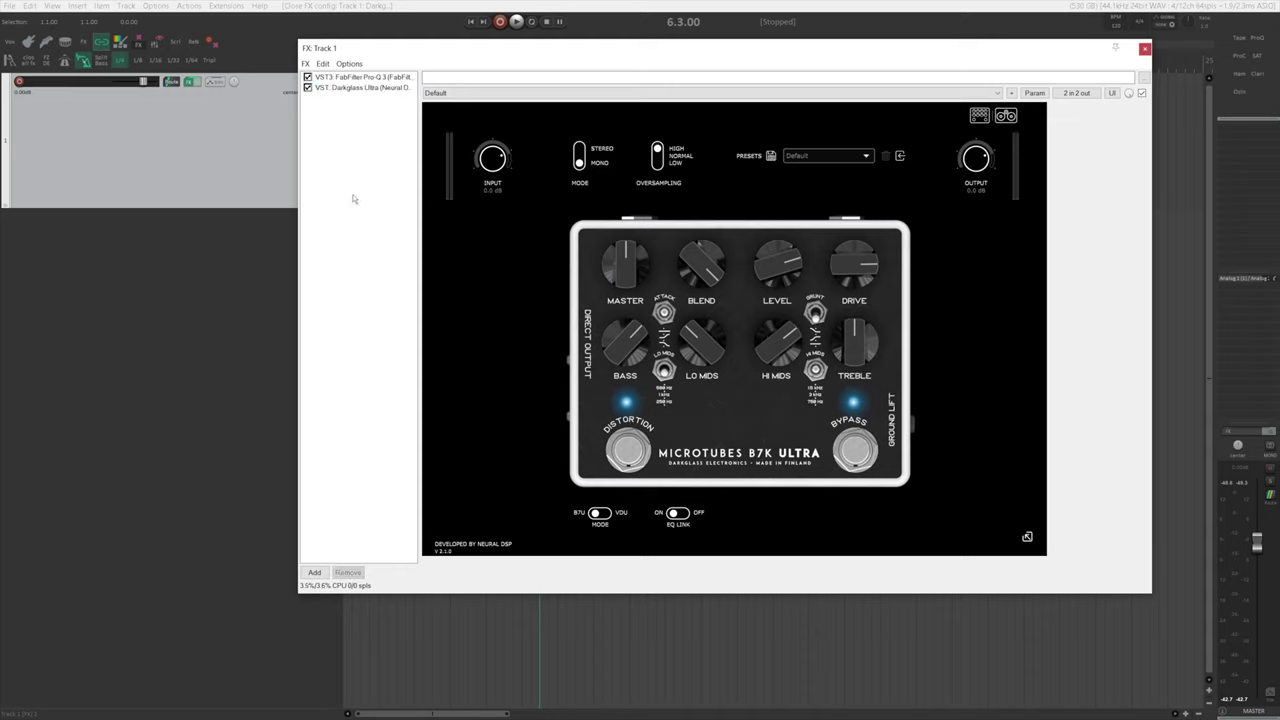
click(305, 63)
click(330, 113)
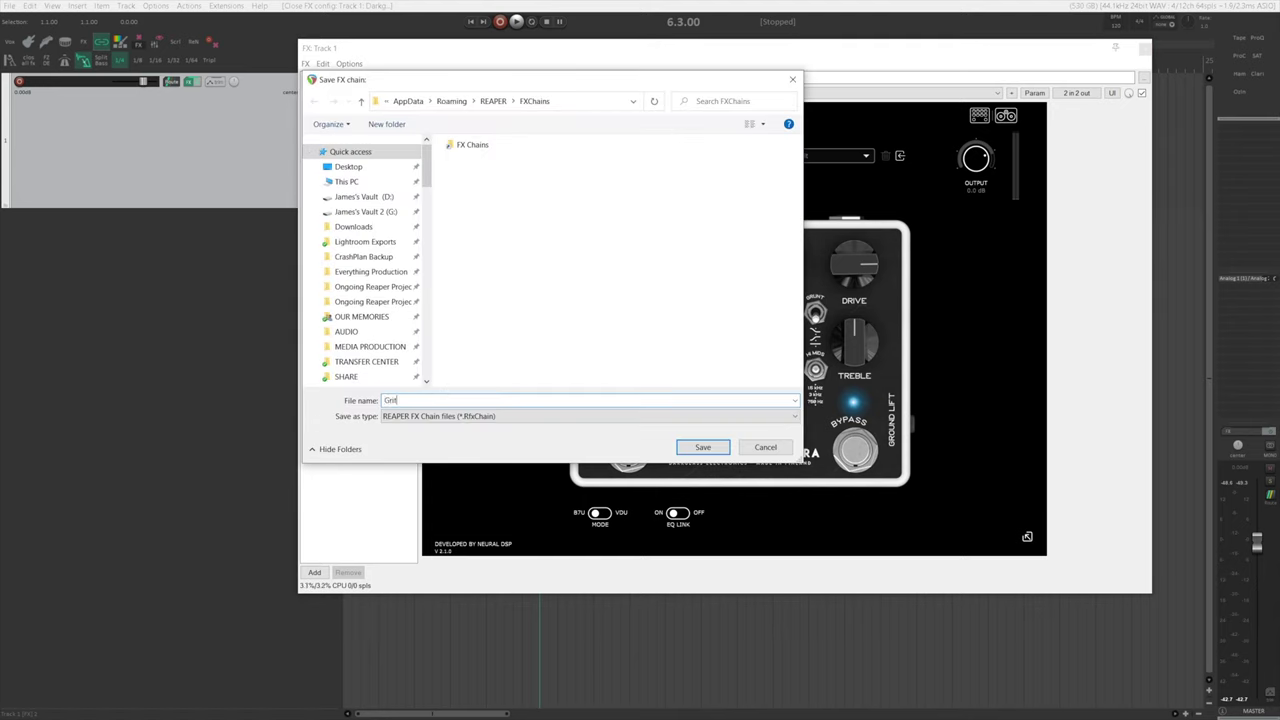
key(Escape)
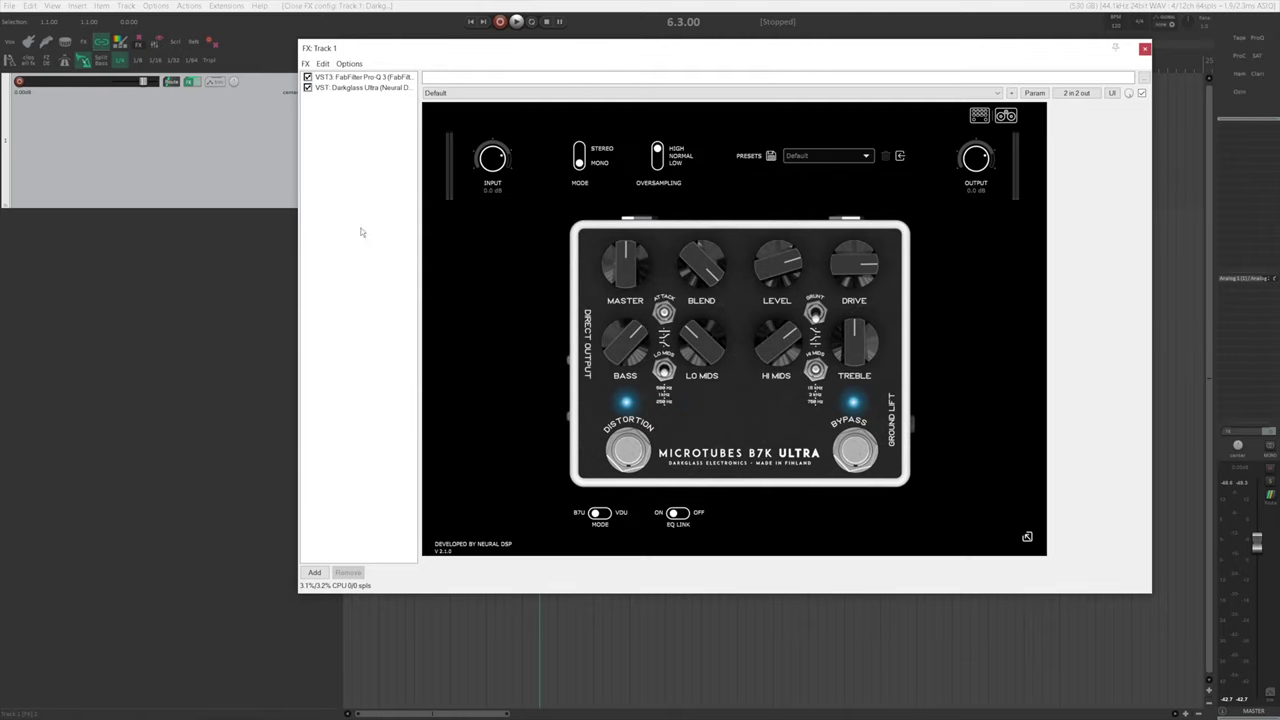
Replace both effects on Track 1 with the high-cut FabFilter Pro-Q 3 and the Pro-C 2 compressor.
click(372, 88)
shift+click(371, 77)
key(Delete)
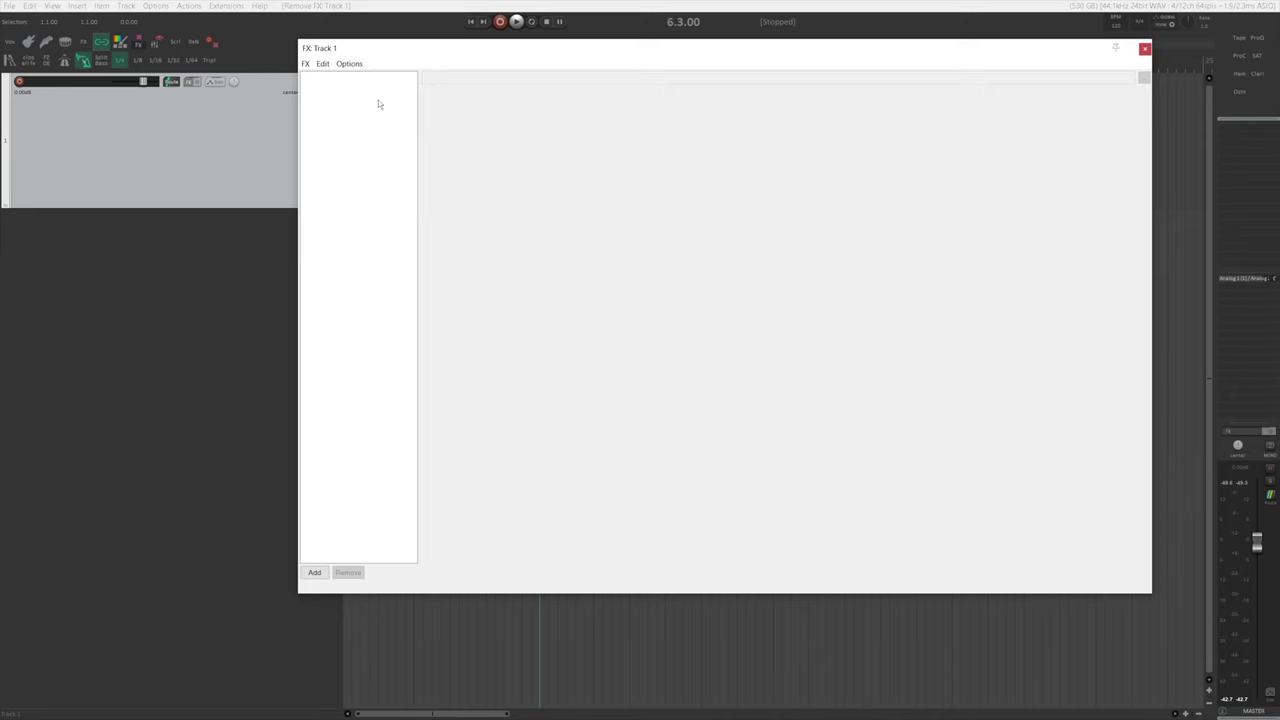
key(ctrl+v)
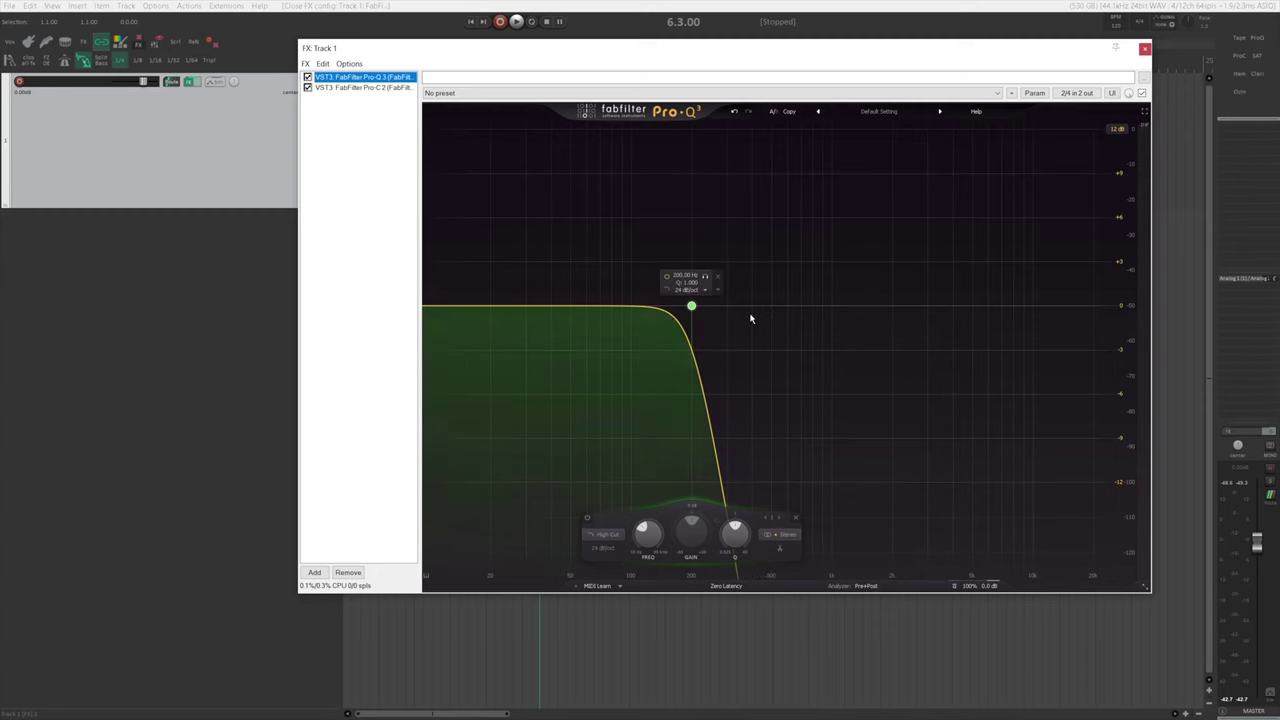
click(372, 88)
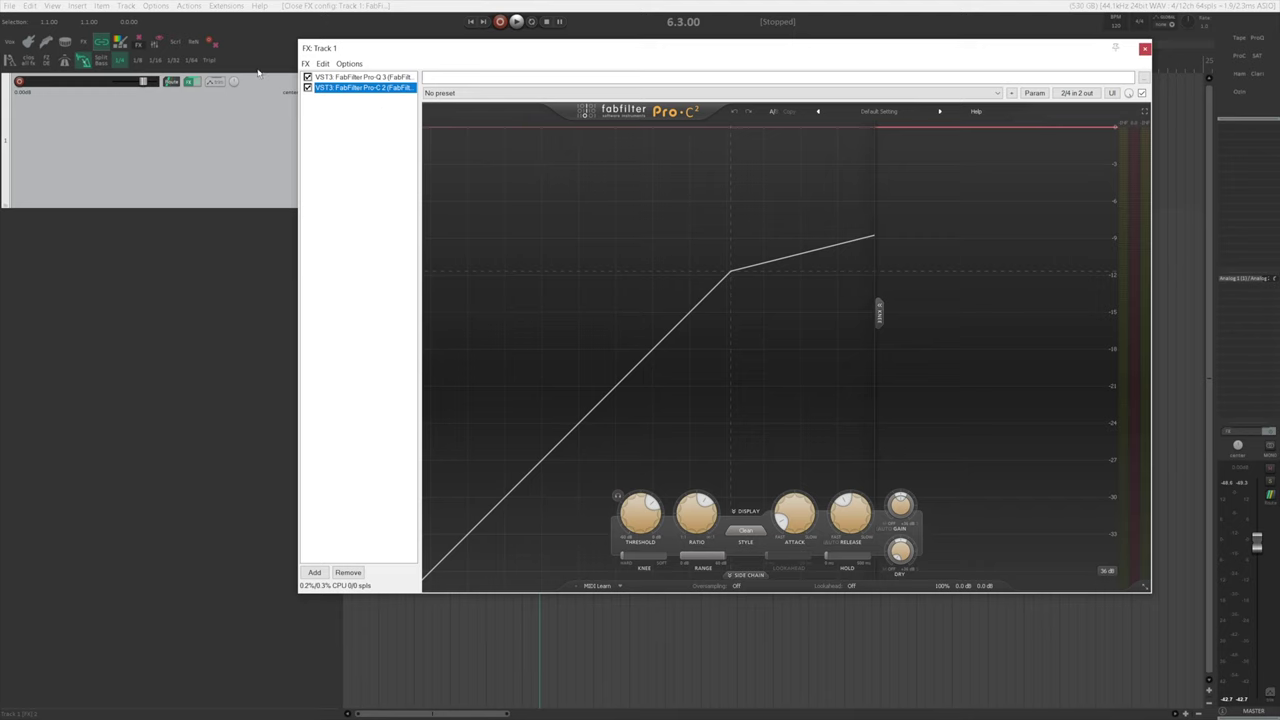
Save Track 1's Pro-Q 3 and Pro-C 2 effects as an FX chain named Bottom.
click(306, 64)
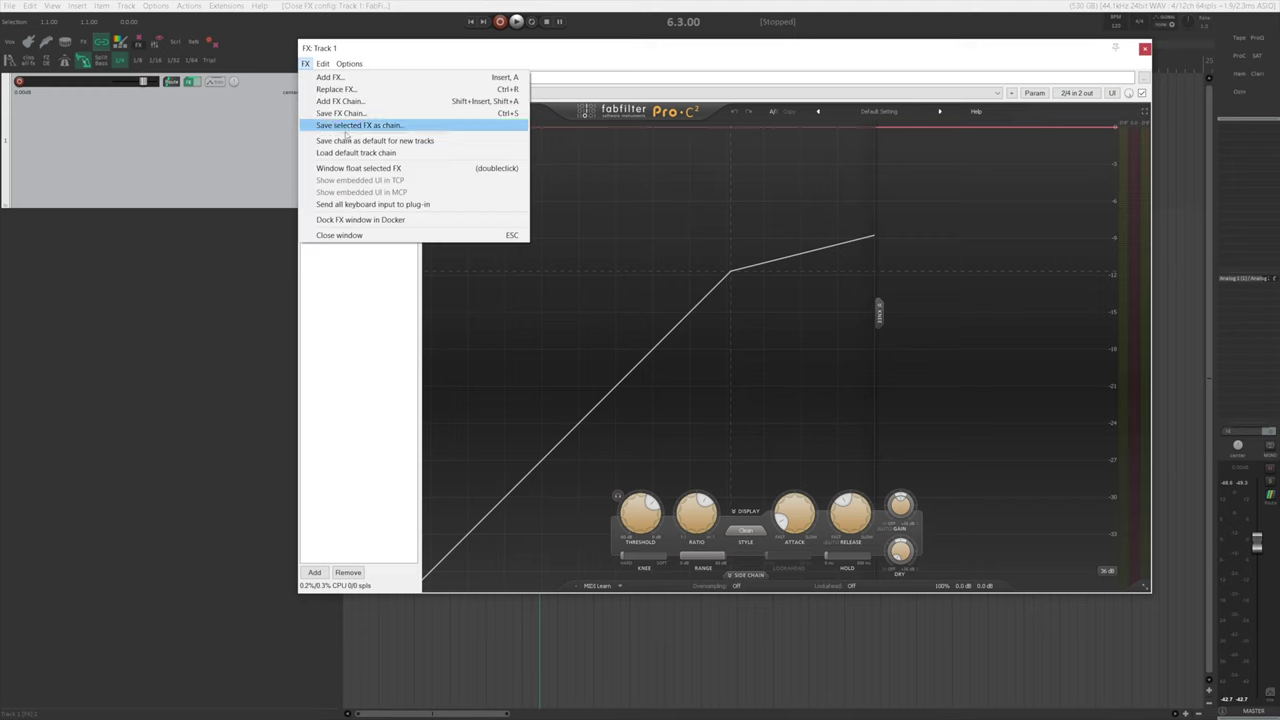
click(350, 103)
text(Glue)
key(Return)
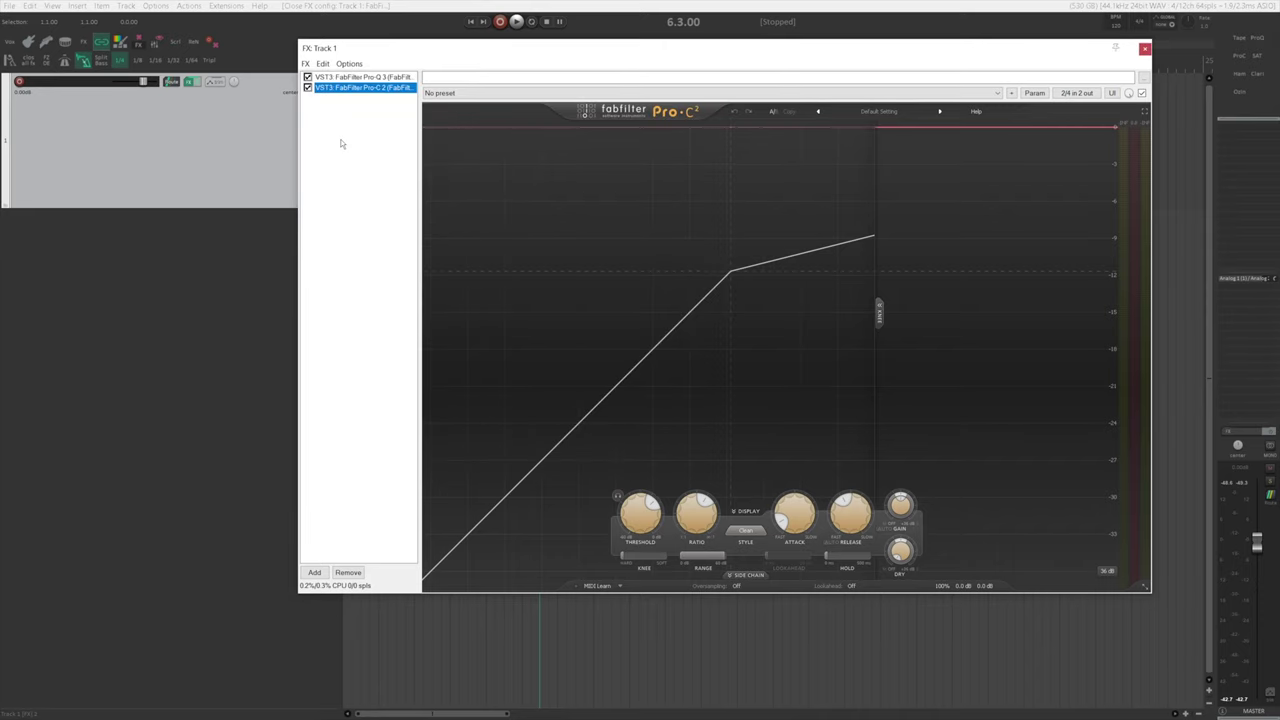
click(376, 78)
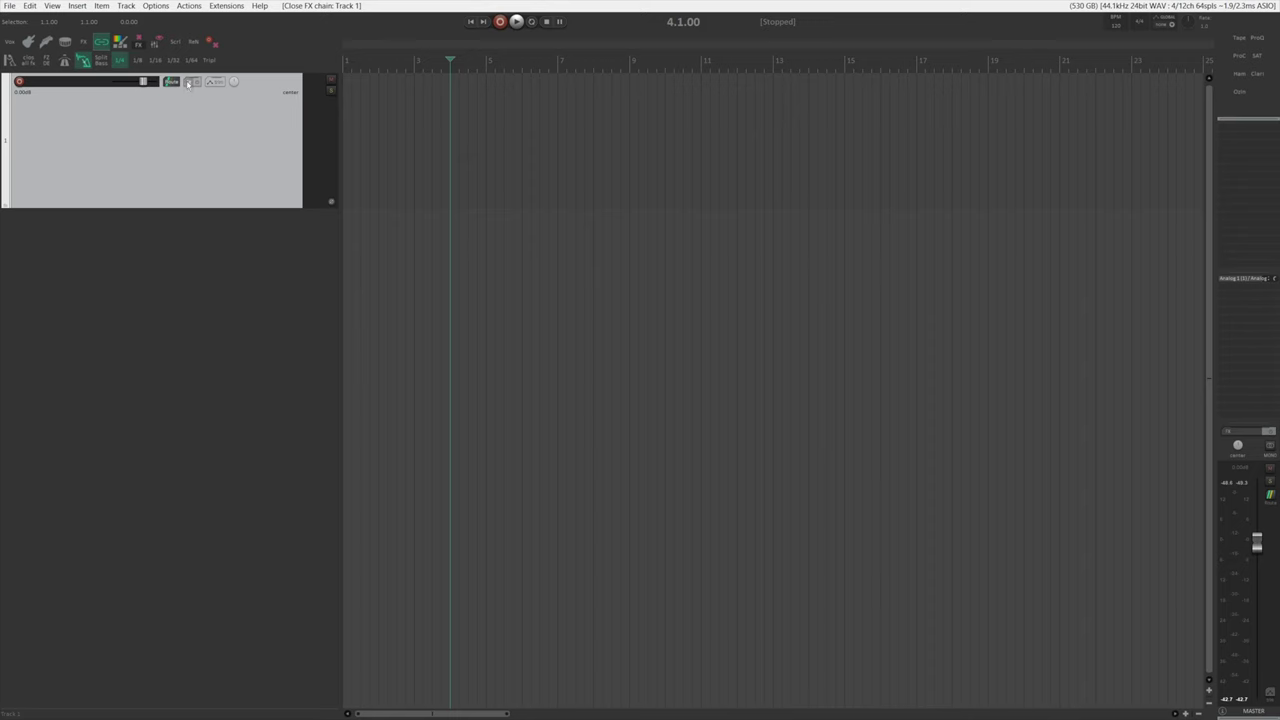
Find the saved FX chains in Track 1's effects browser and assign the shortcut B to the Bottom chain.
click(188, 84)
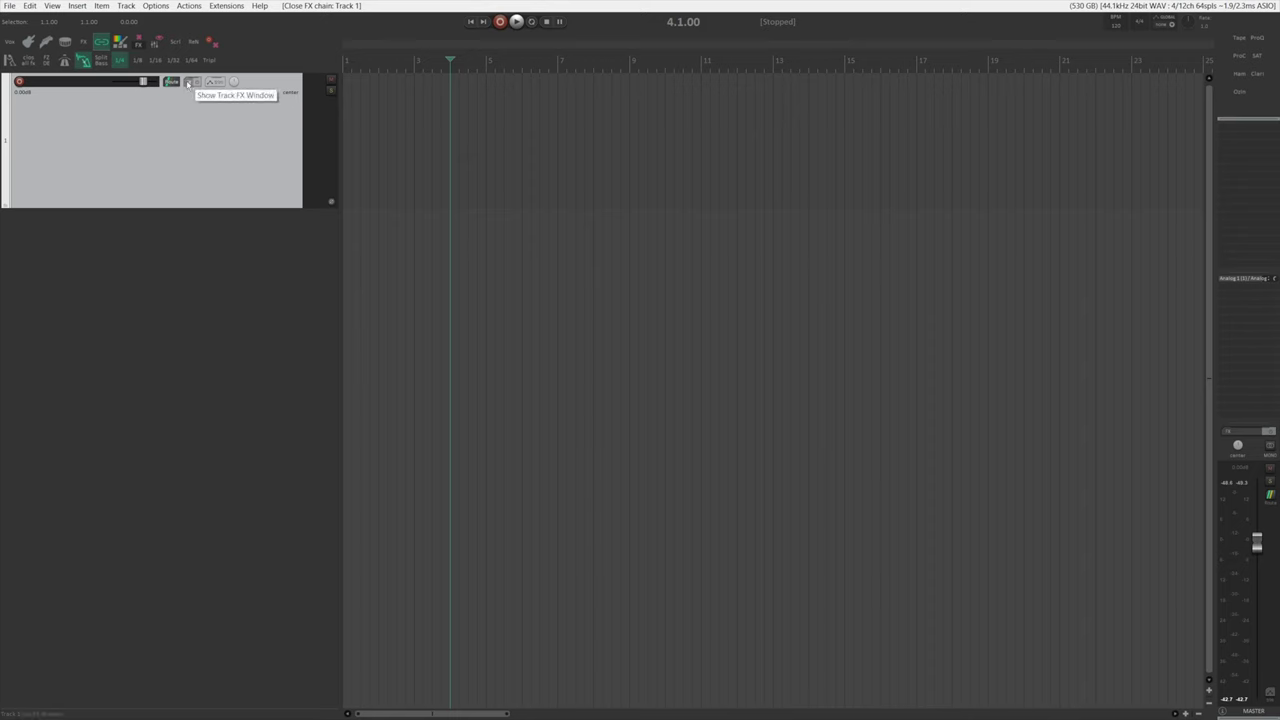
click(473, 116)
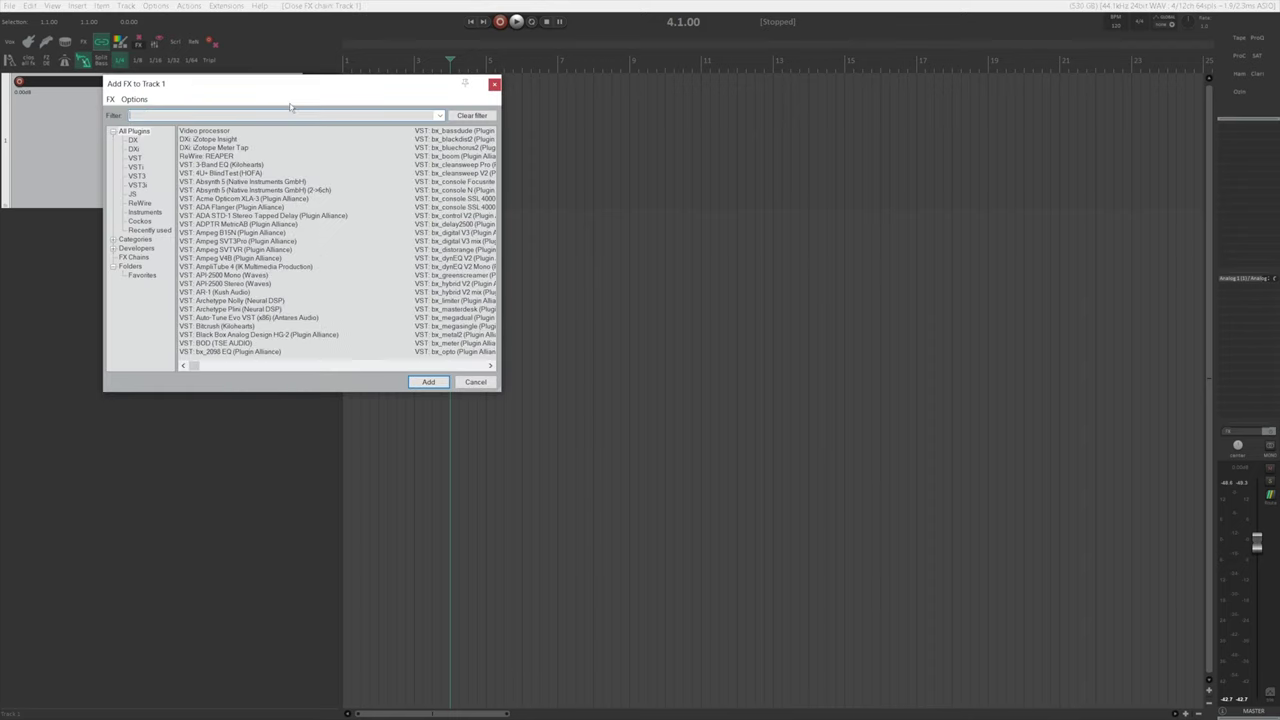
click(140, 258)
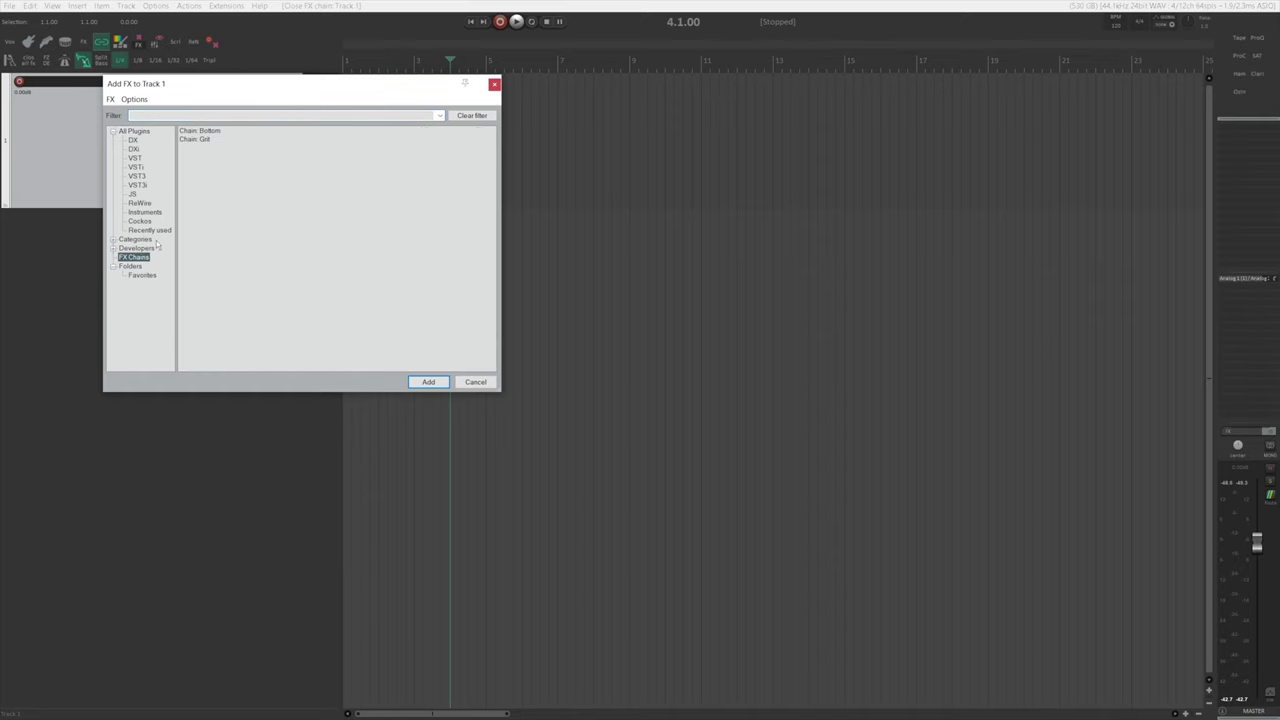
right_click(211, 132)
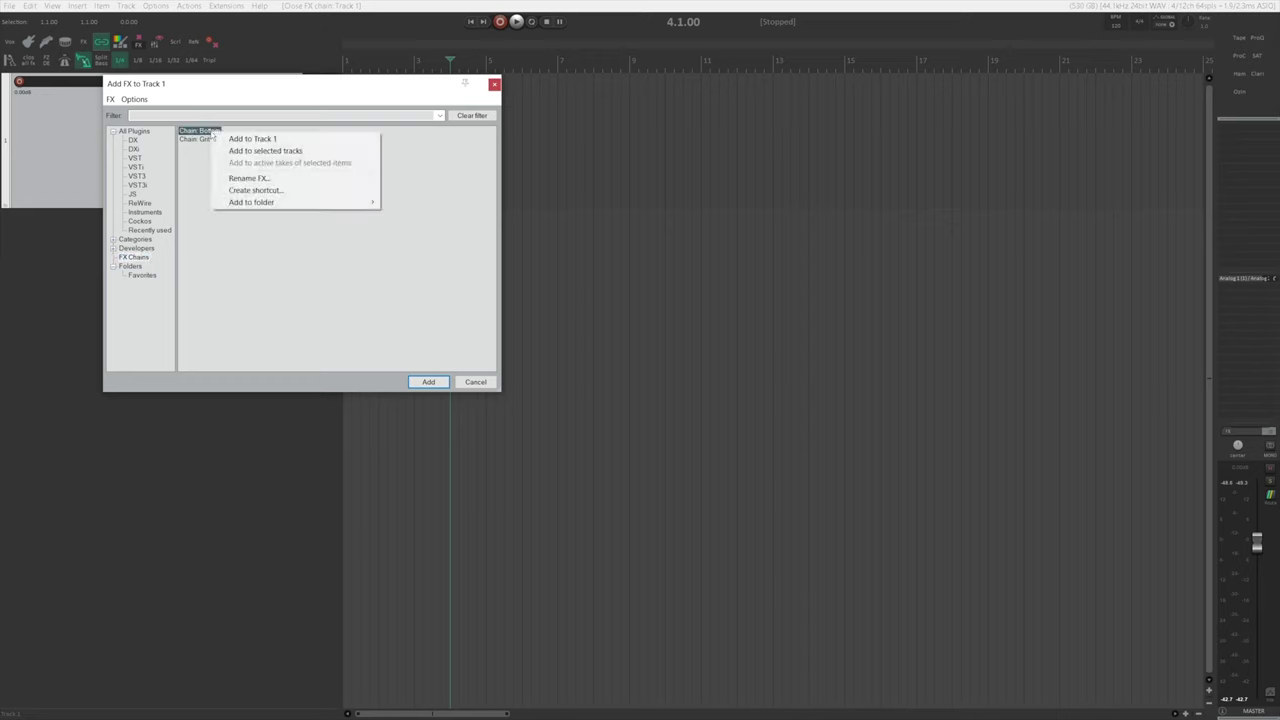
click(241, 190)
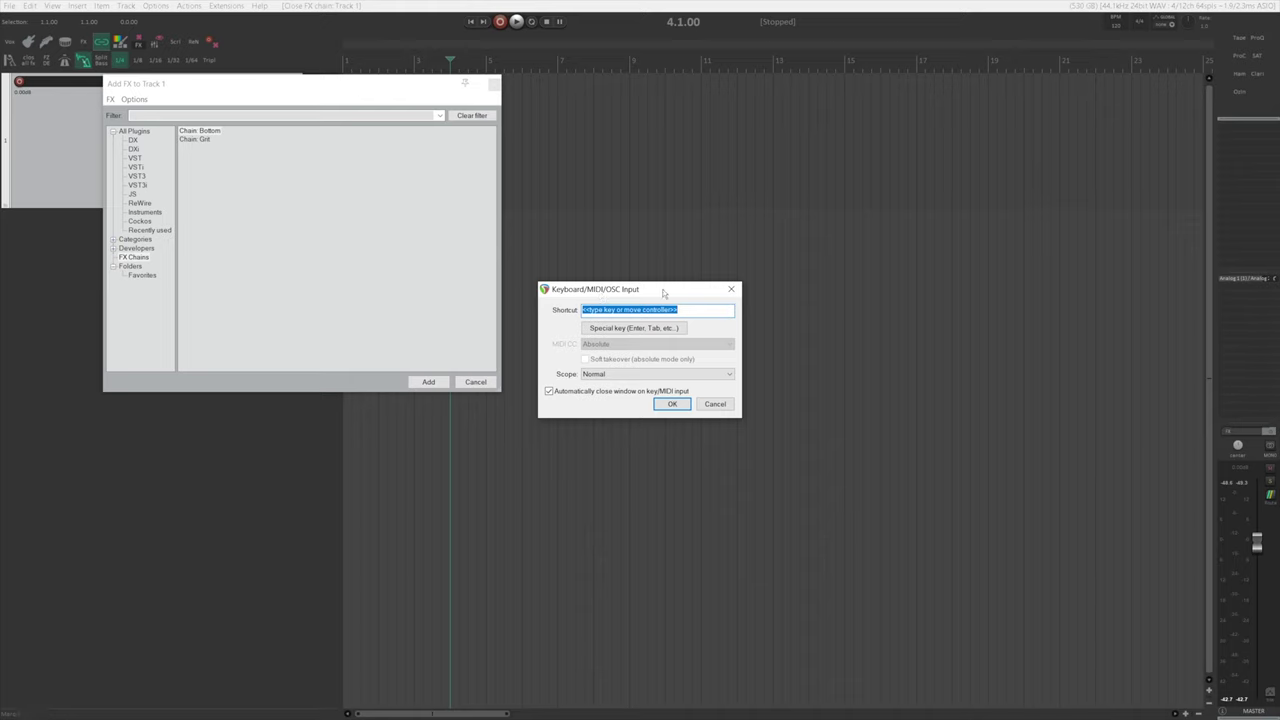
key(b)
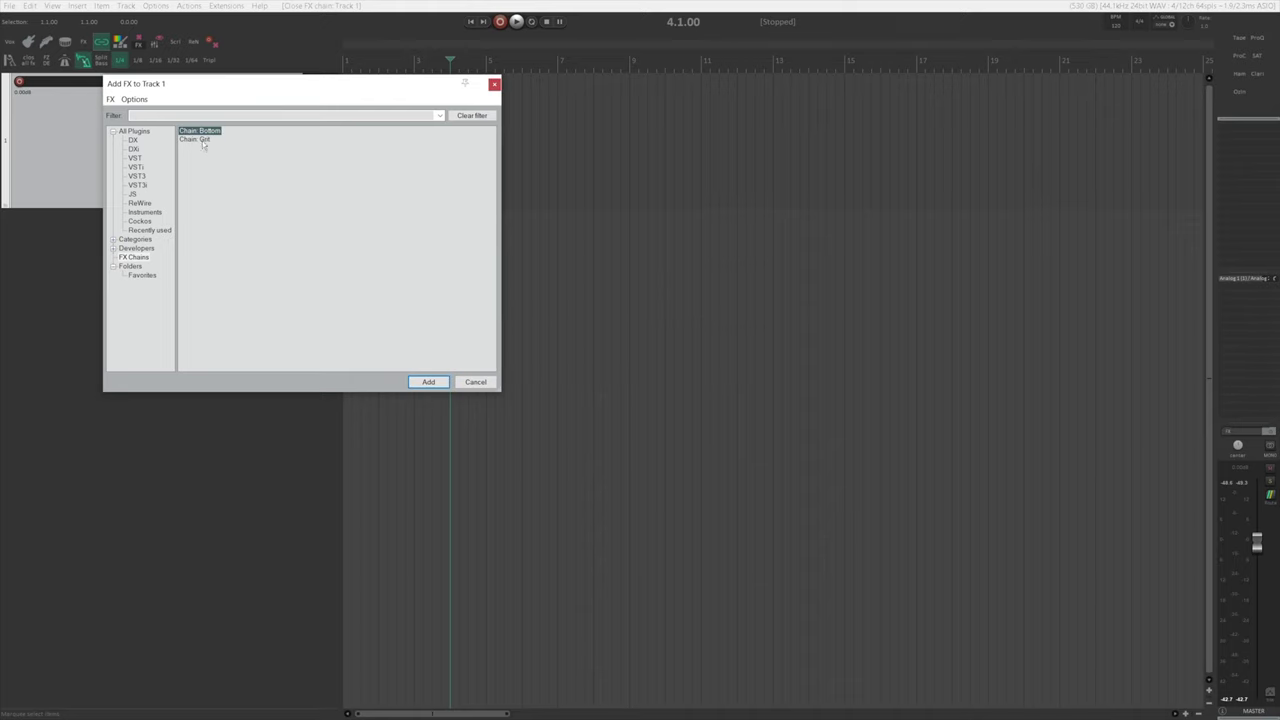
Assign the shortcut G to the Grit chain and close the effects browser.
right_click(201, 139)
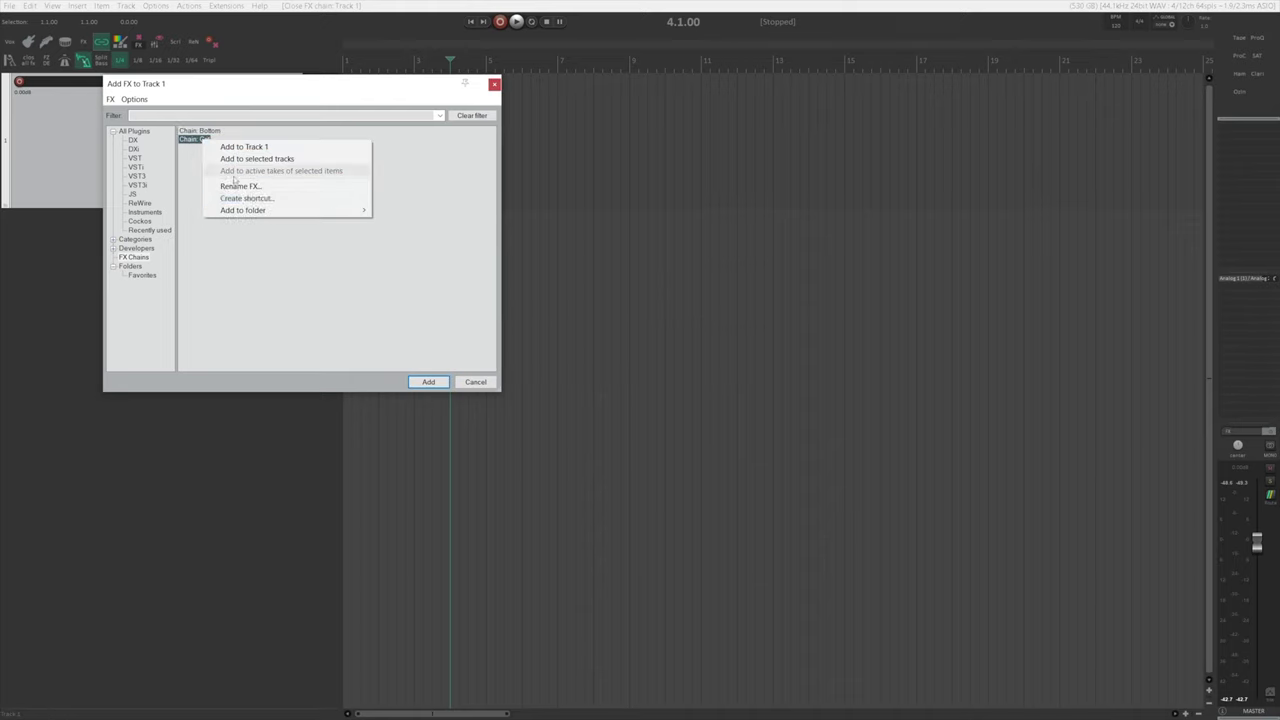
click(255, 199)
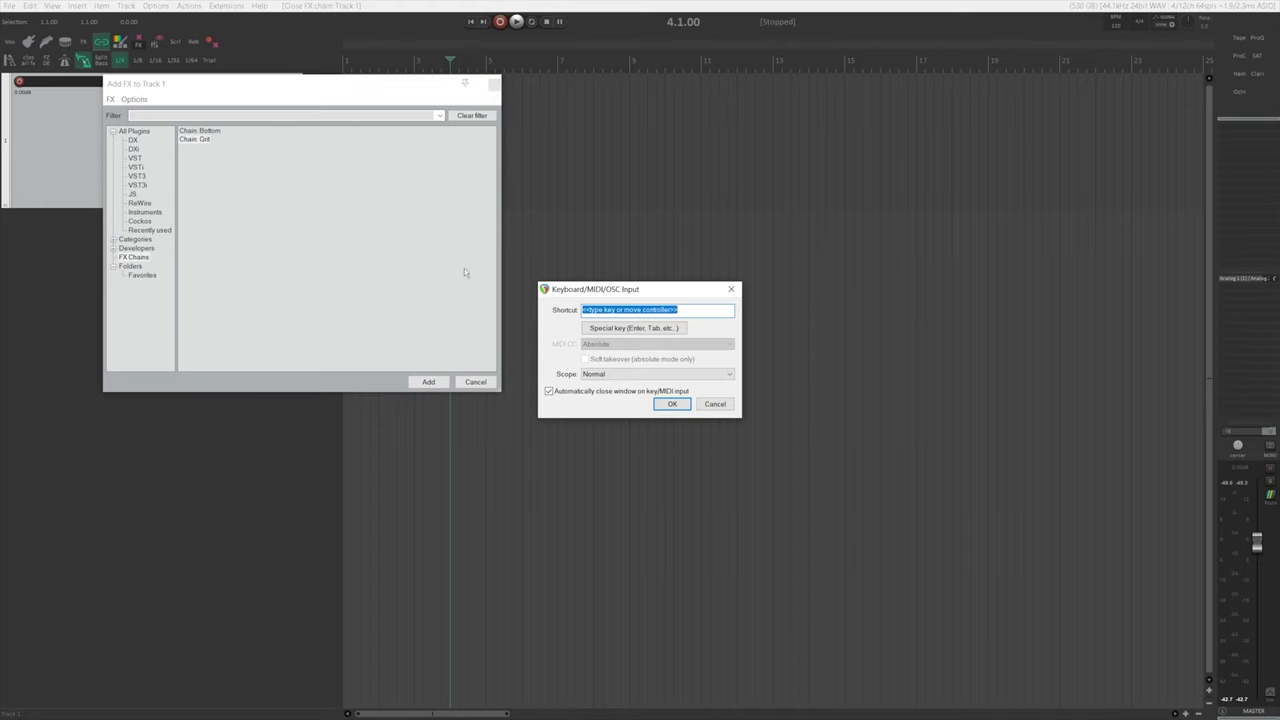
key(g)
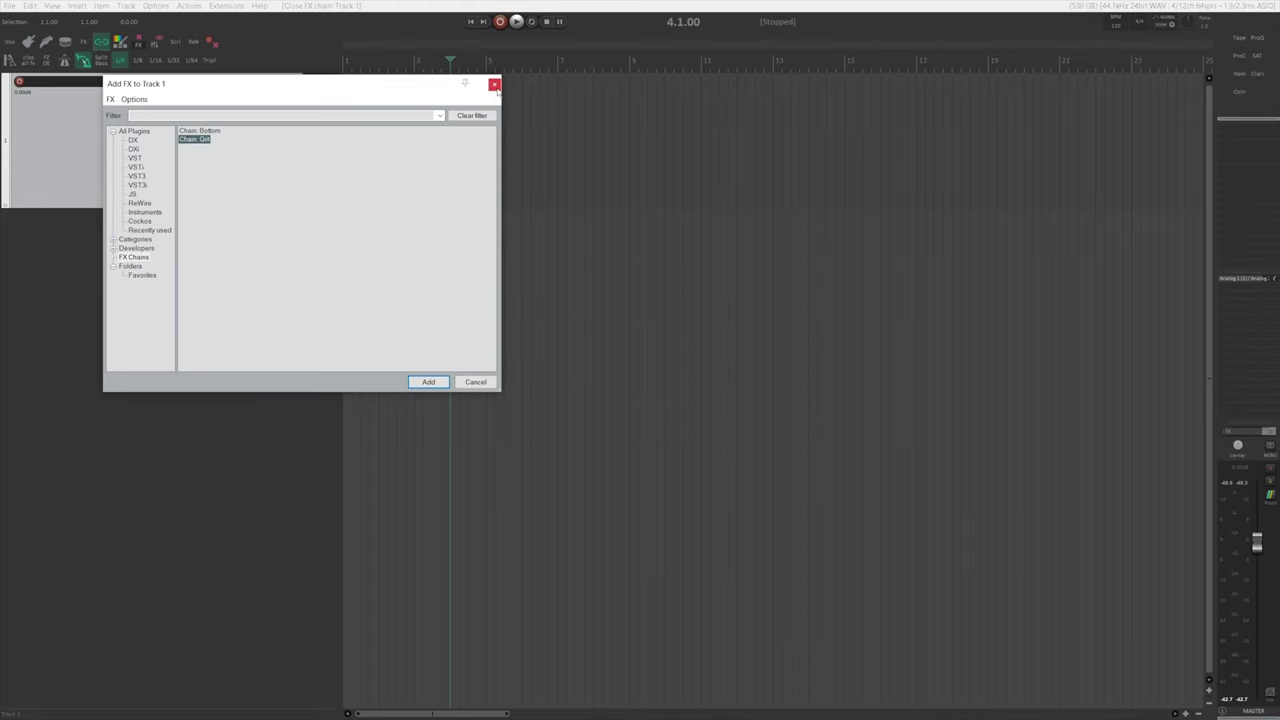
click(494, 85)
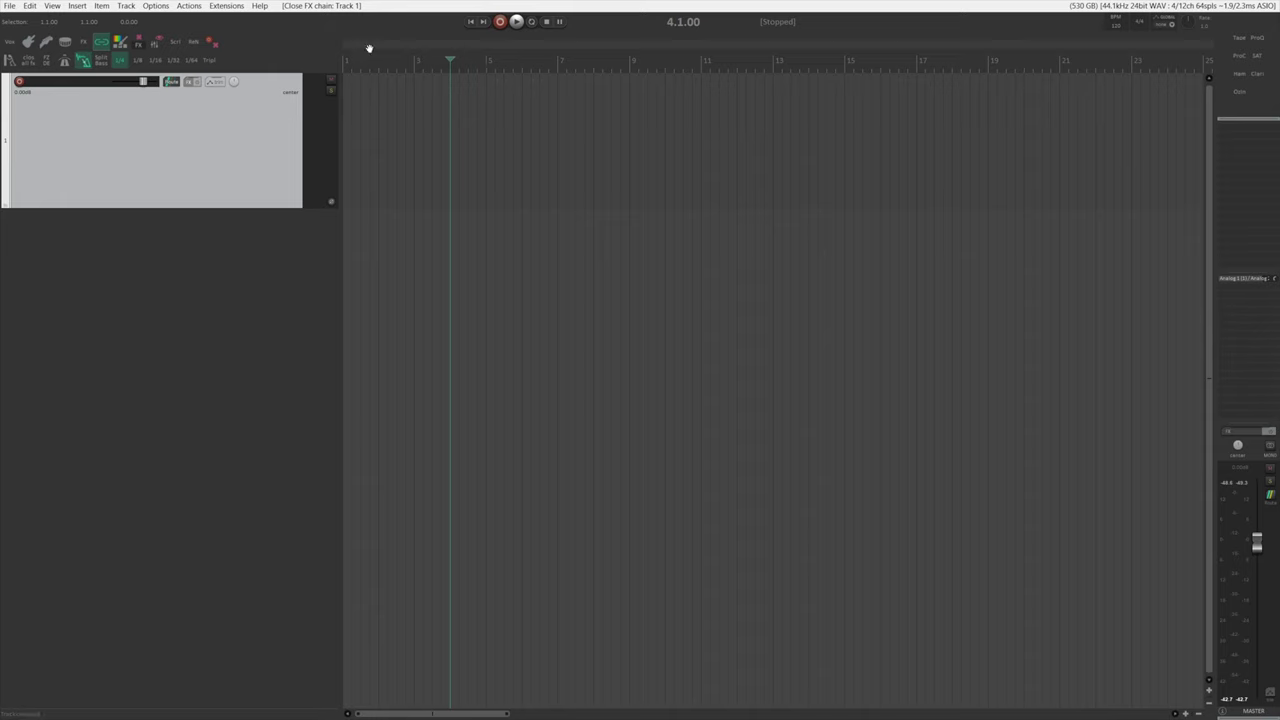
Create a new cycle action named "Custom: Split bass 2 band" in the Cycle Action editor.
click(227, 6)
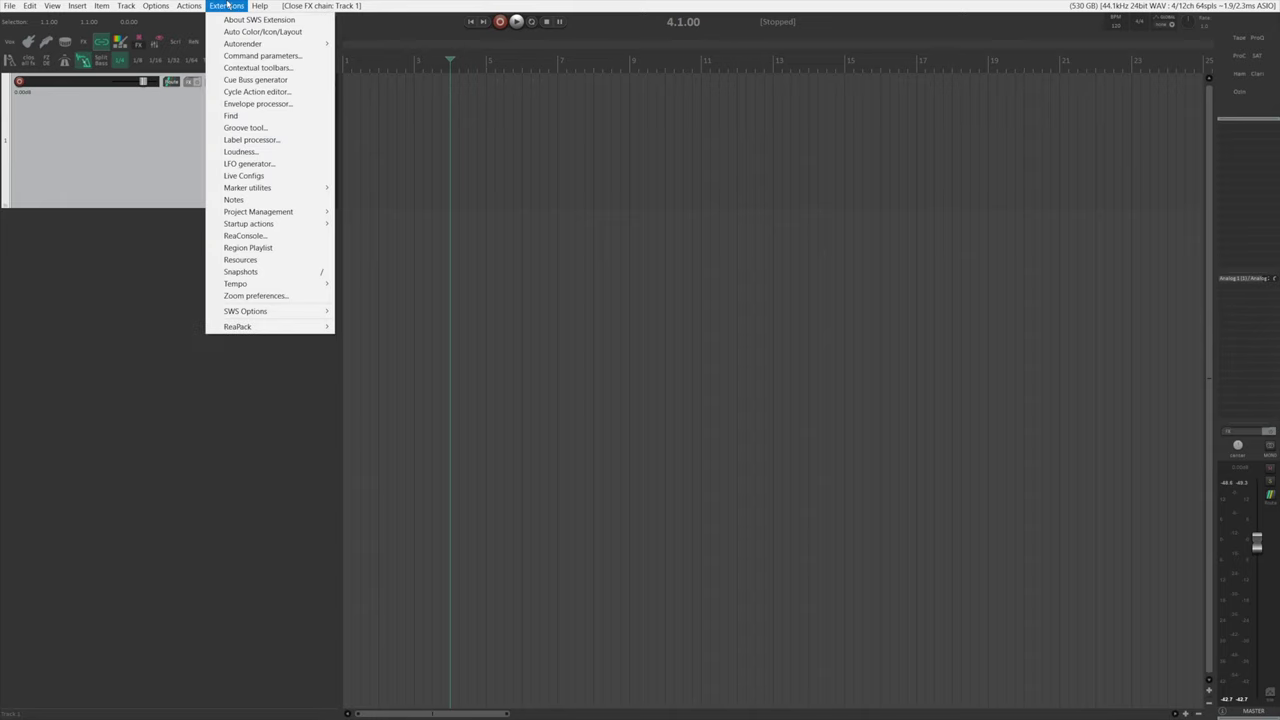
click(250, 92)
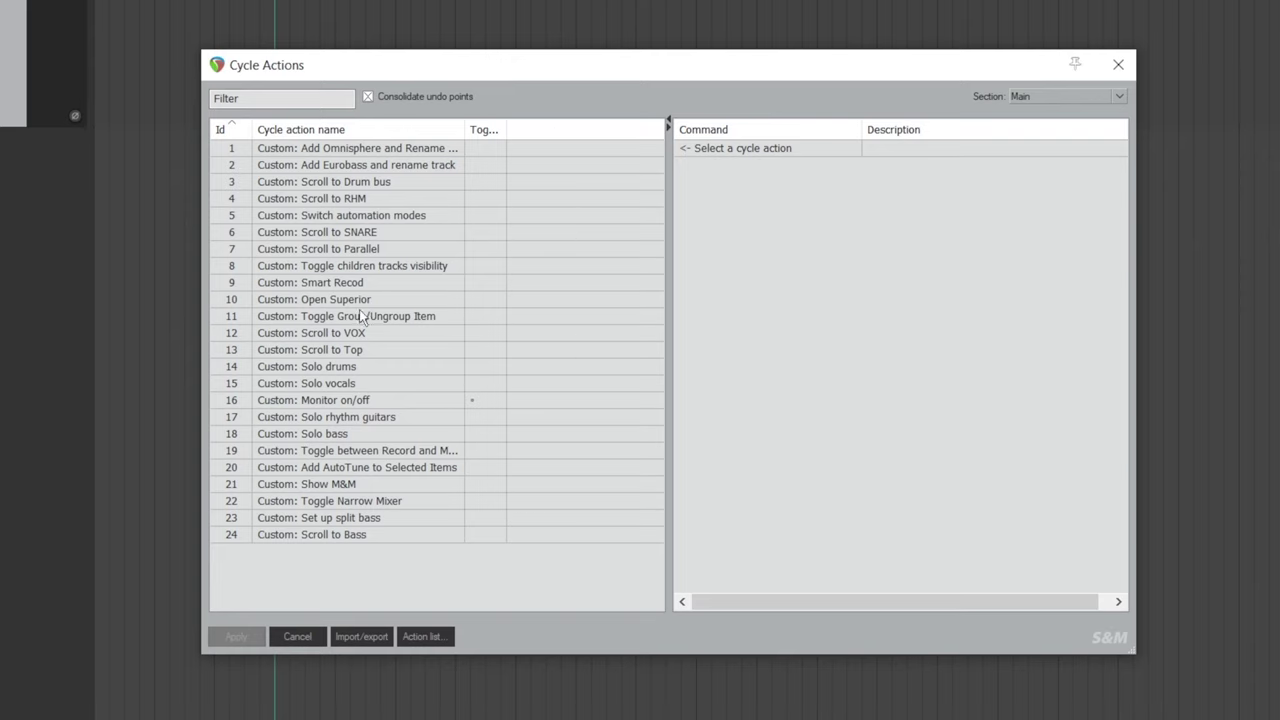
right_click(417, 569)
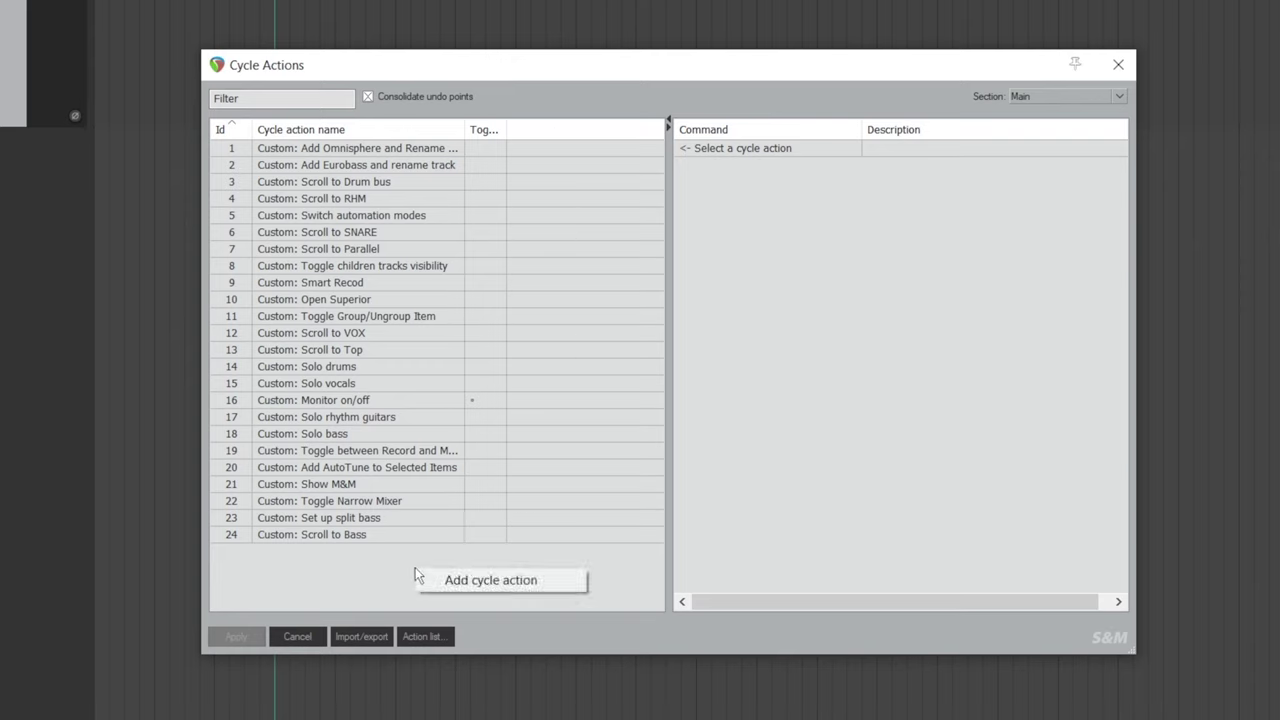
click(486, 581)
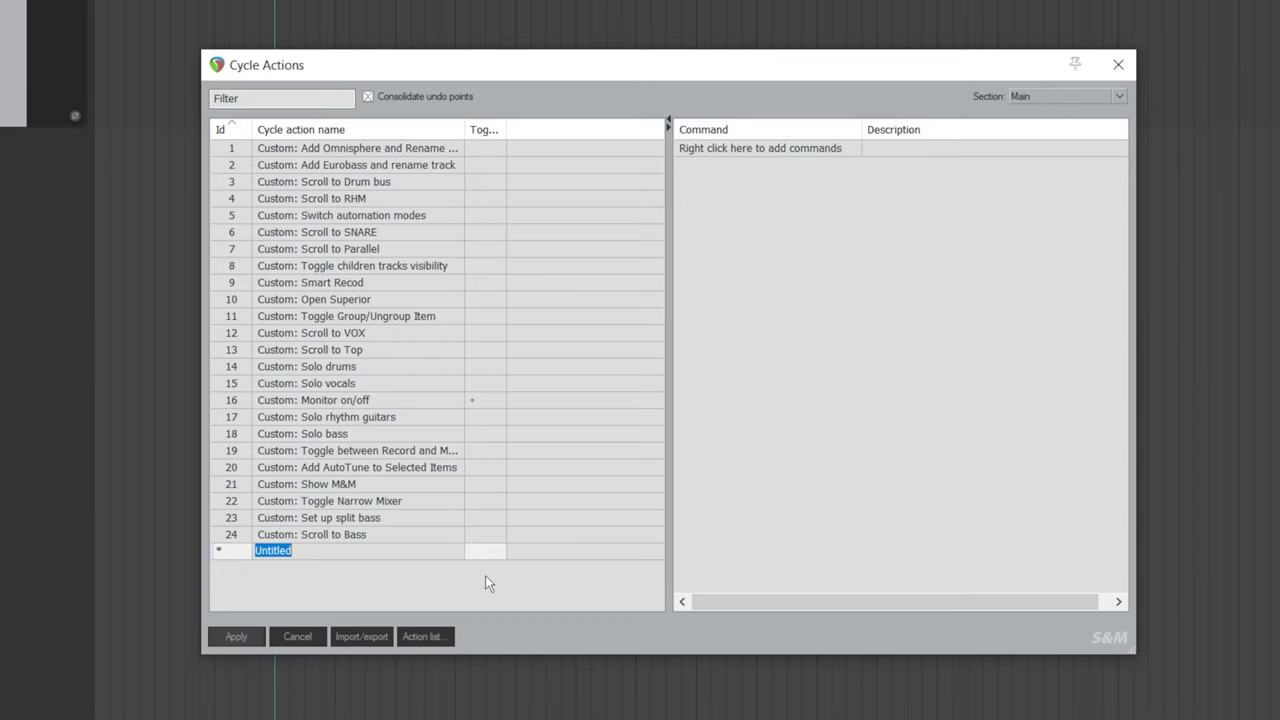
text(Custom: Split bass 2 band)
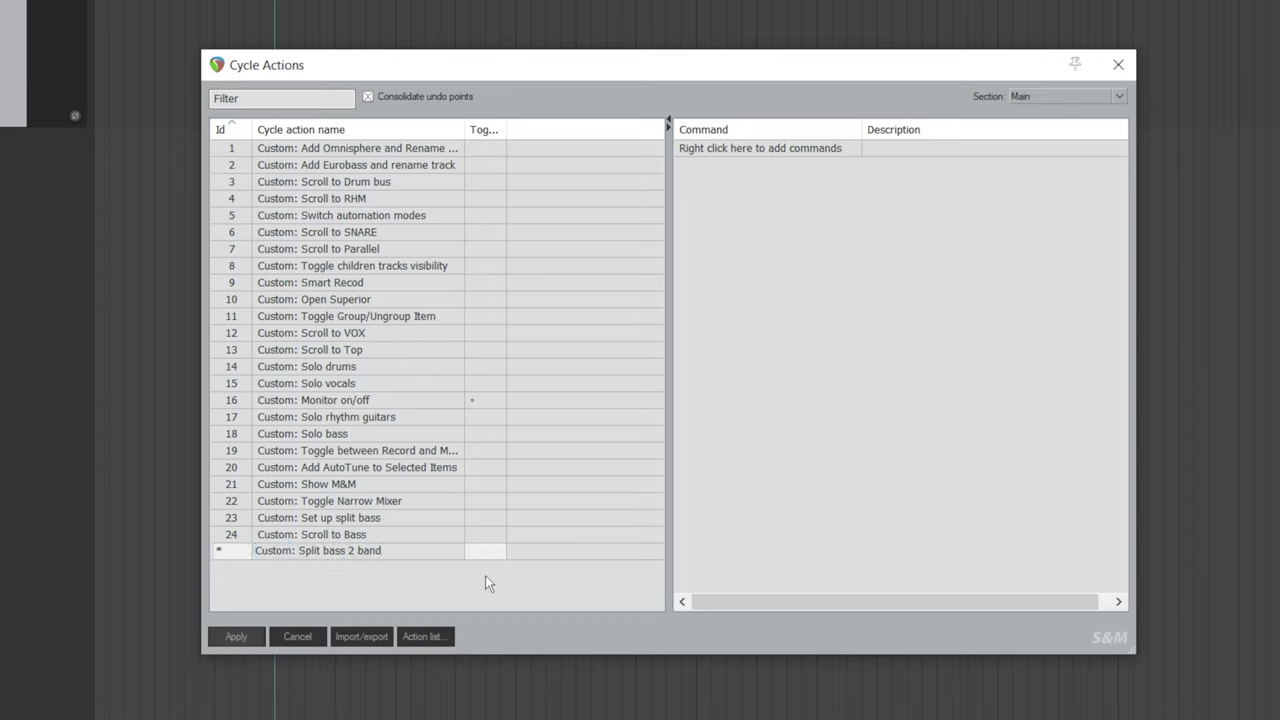
key(Return)
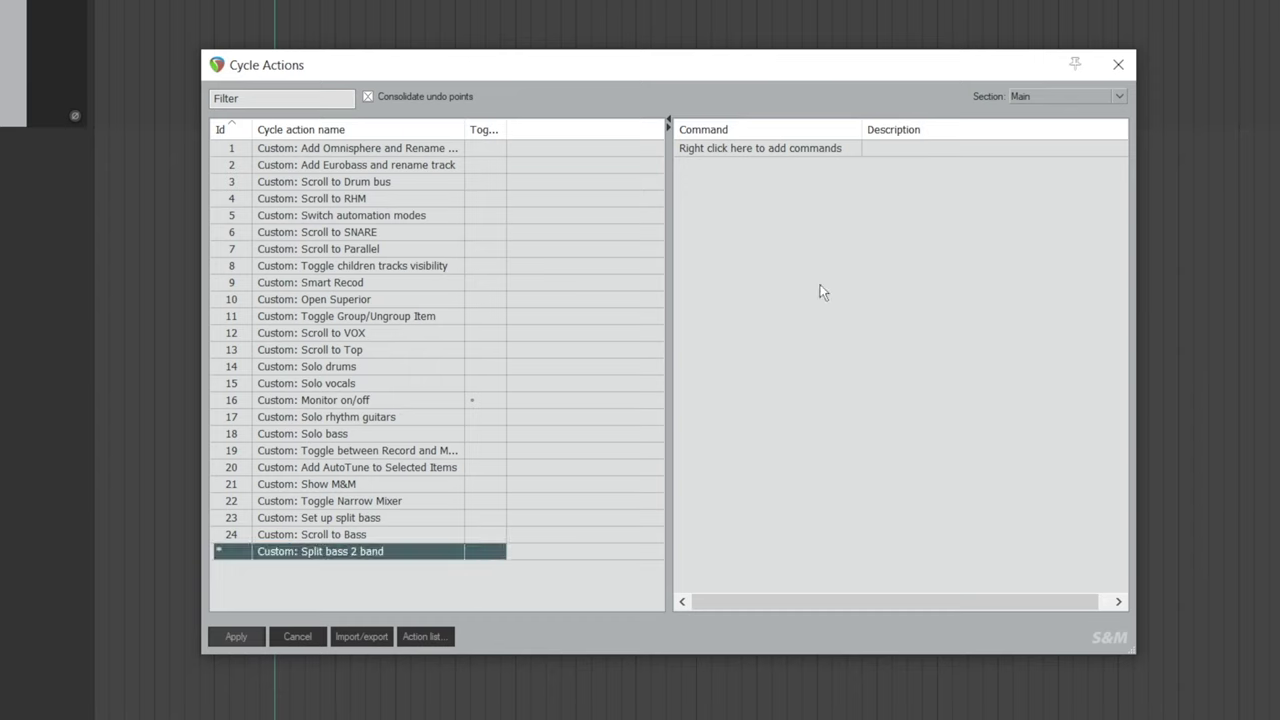
Add a console statement reading "CONSOLE nGrit" as the first command of the Split bass 2 band cycle action.
right_click(791, 236)
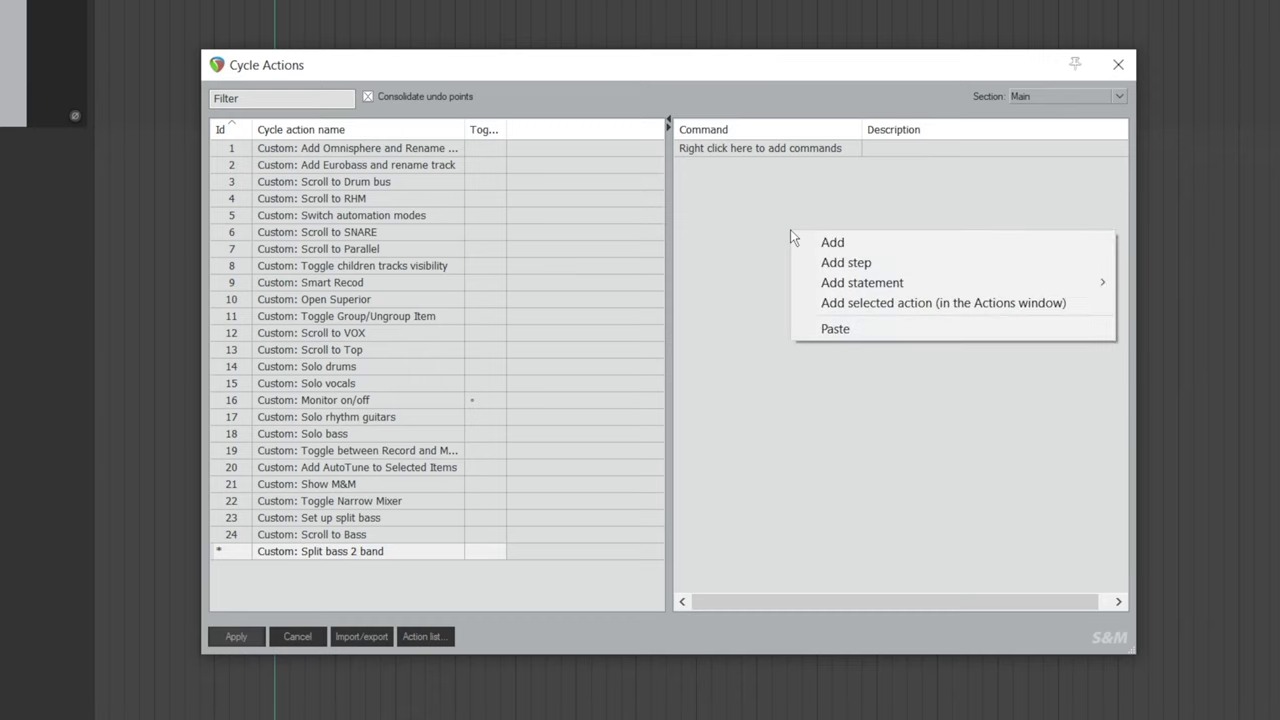
mouse_move(826, 285)
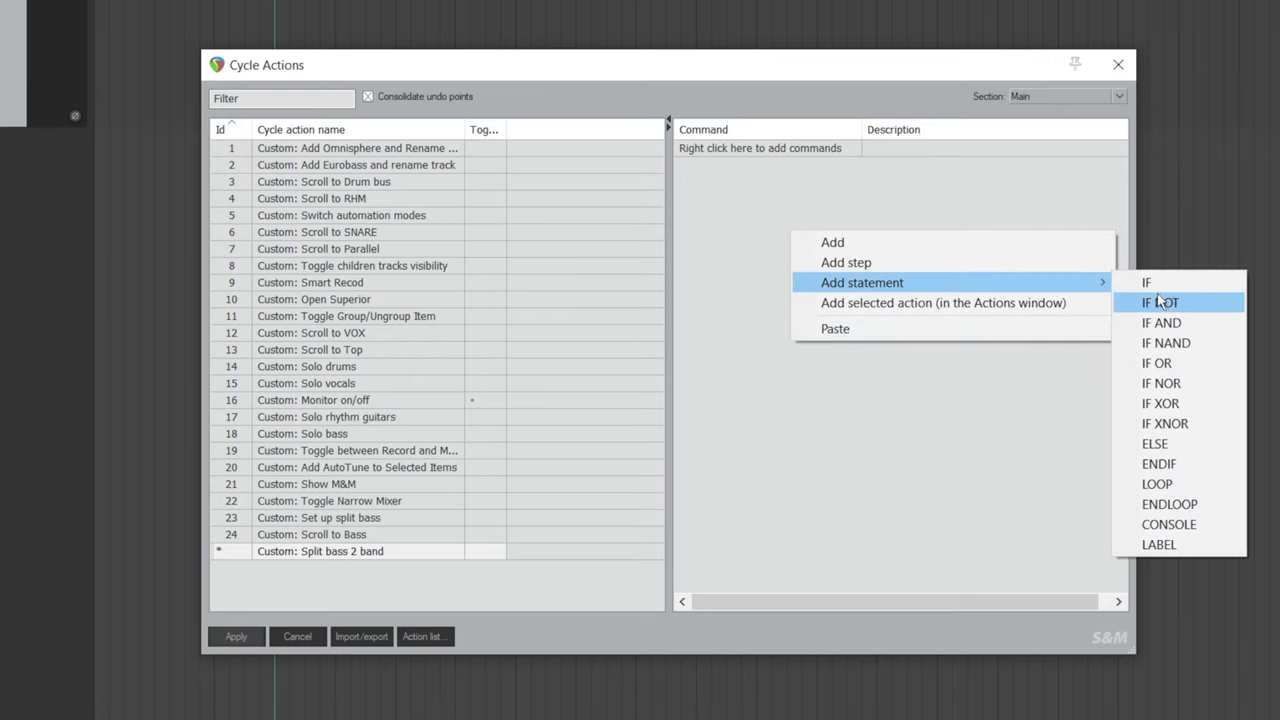
click(1175, 524)
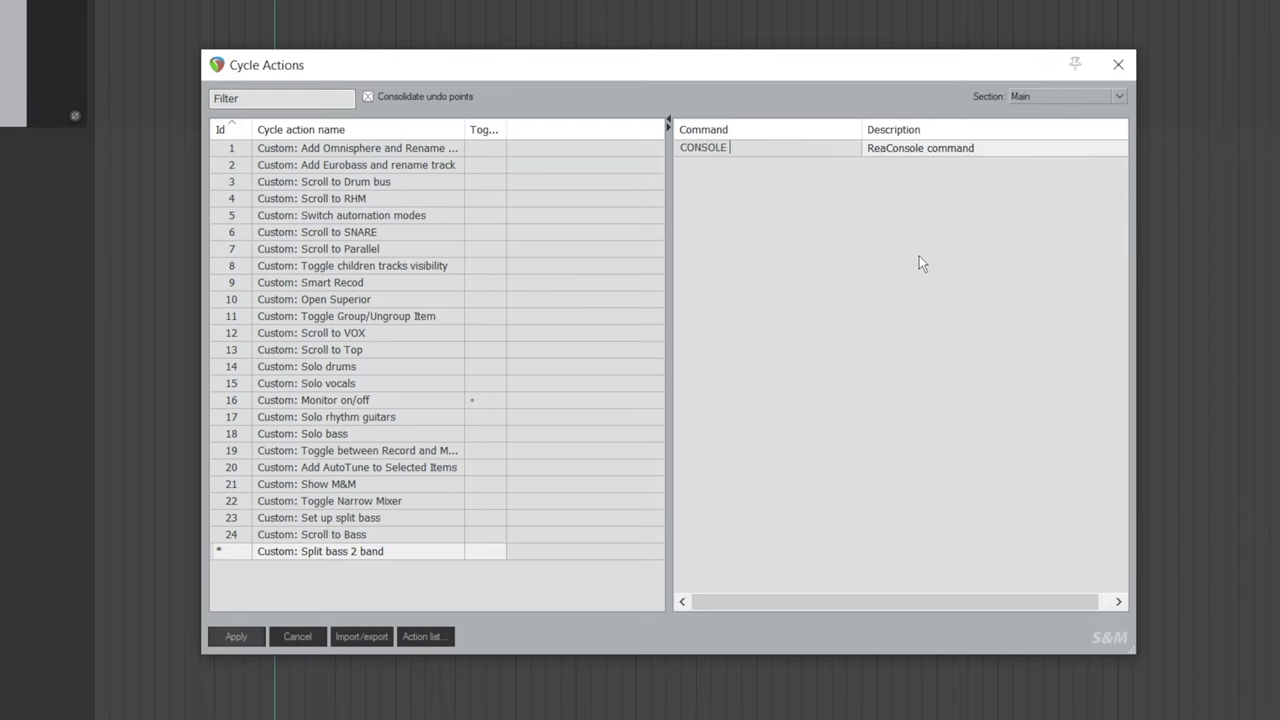
text(nGrit)
key(Return)
Add command 40062 to duplicate tracks after the nGrit console statement.
right_click(751, 201)
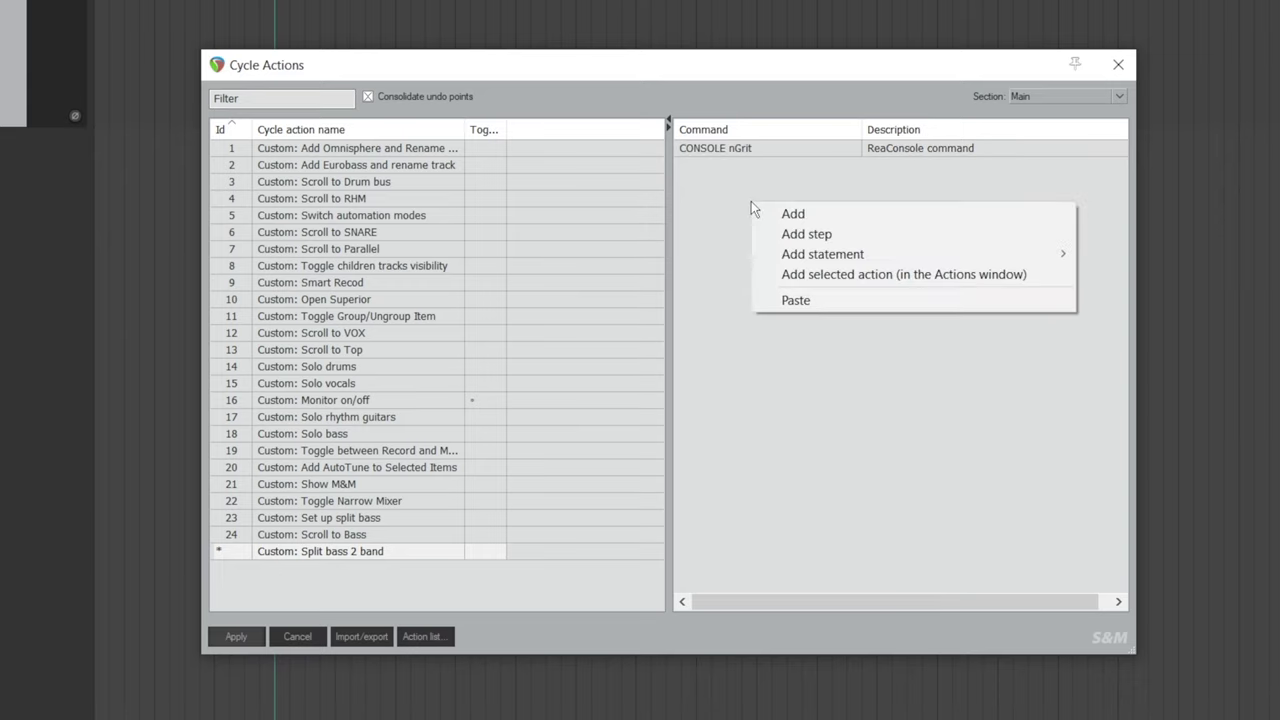
click(796, 215)
text(40062)
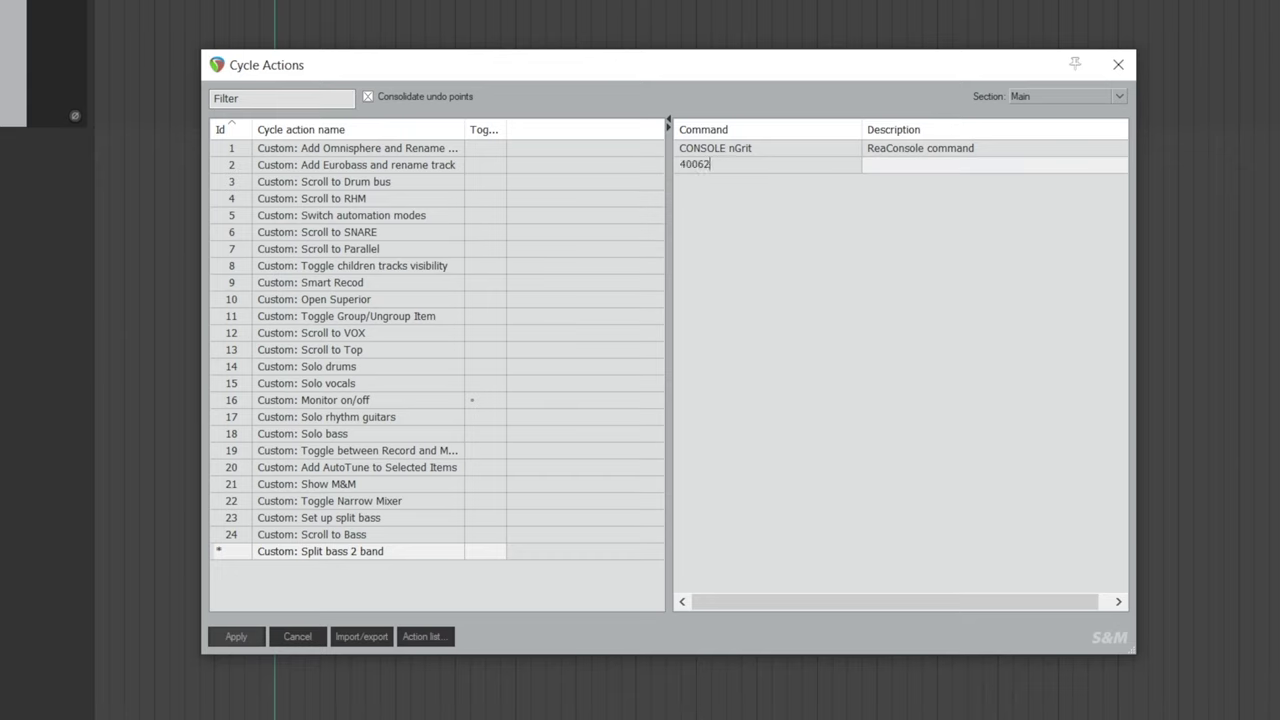
key(Return)
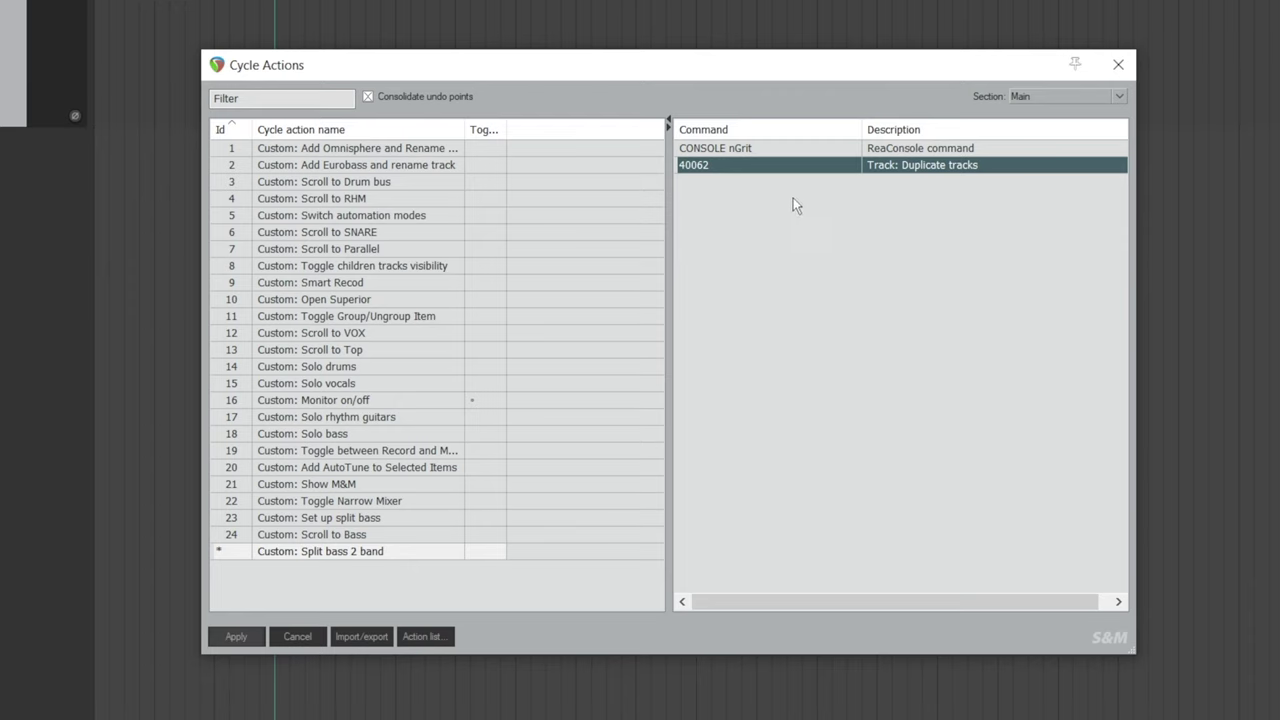
Add a console statement reading "CONSOLE nBottom" after the duplicate tracks command.
right_click(791, 207)
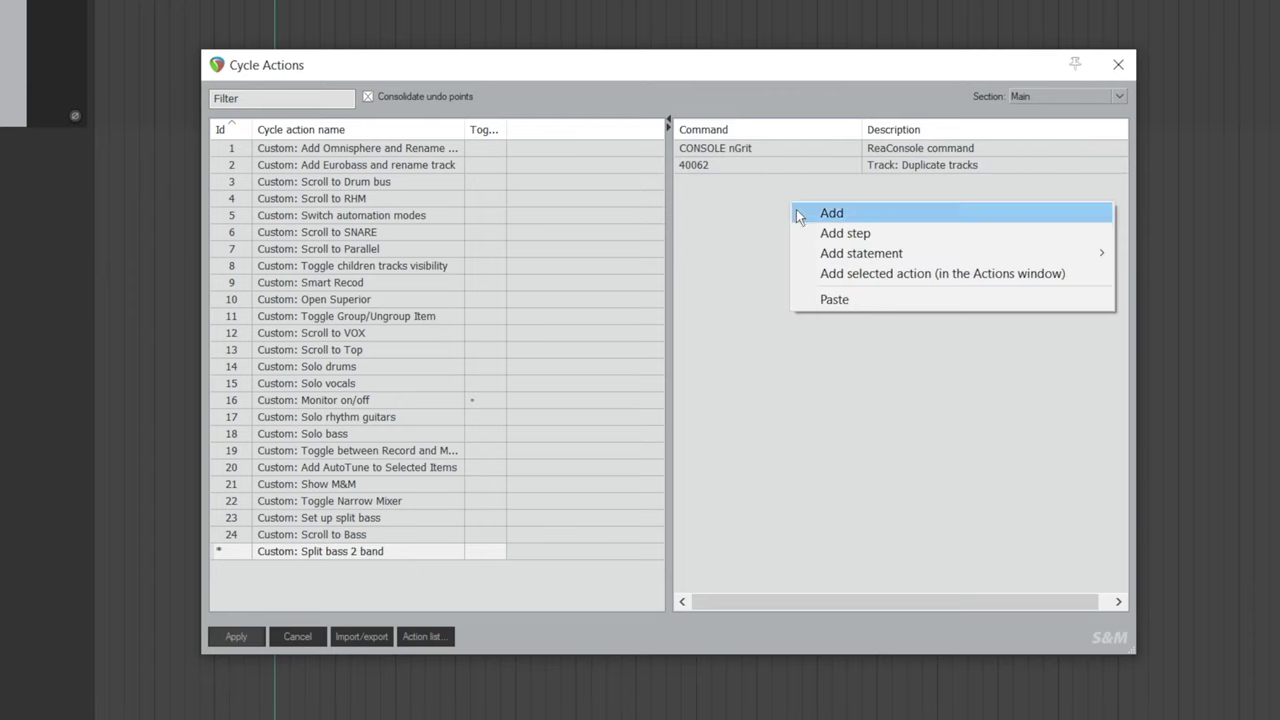
mouse_move(885, 258)
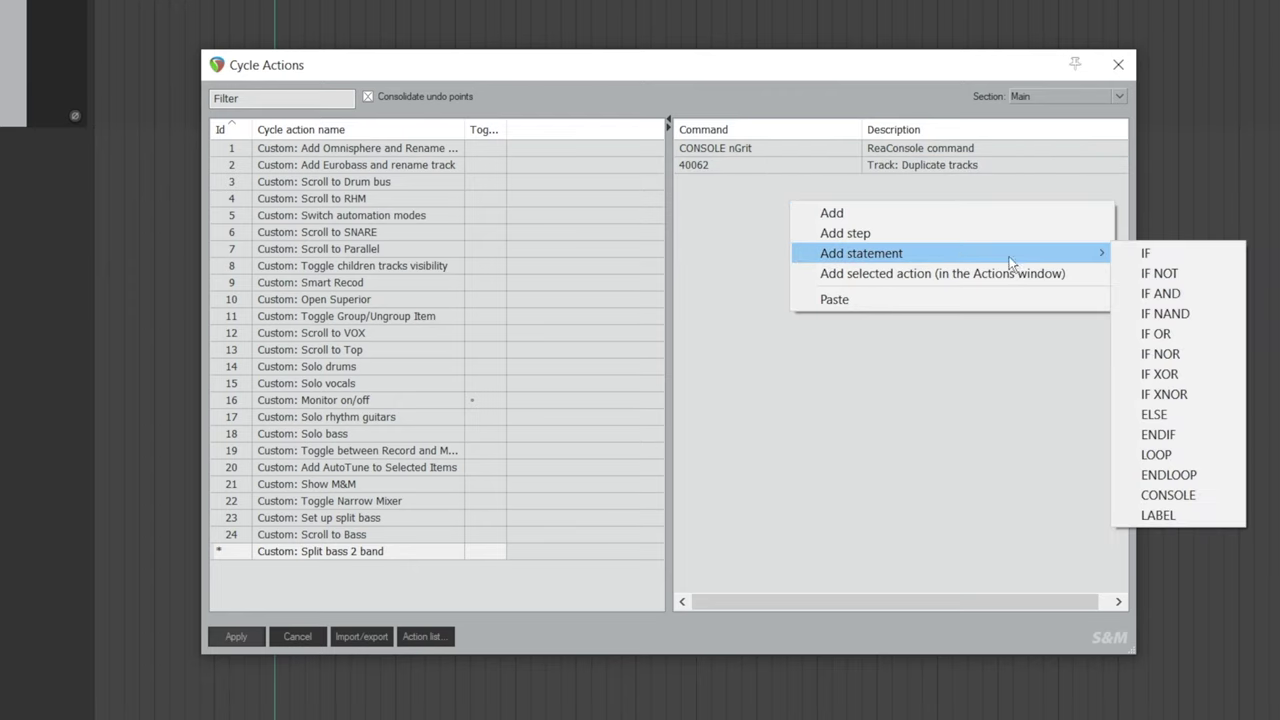
click(1175, 493)
text(n)
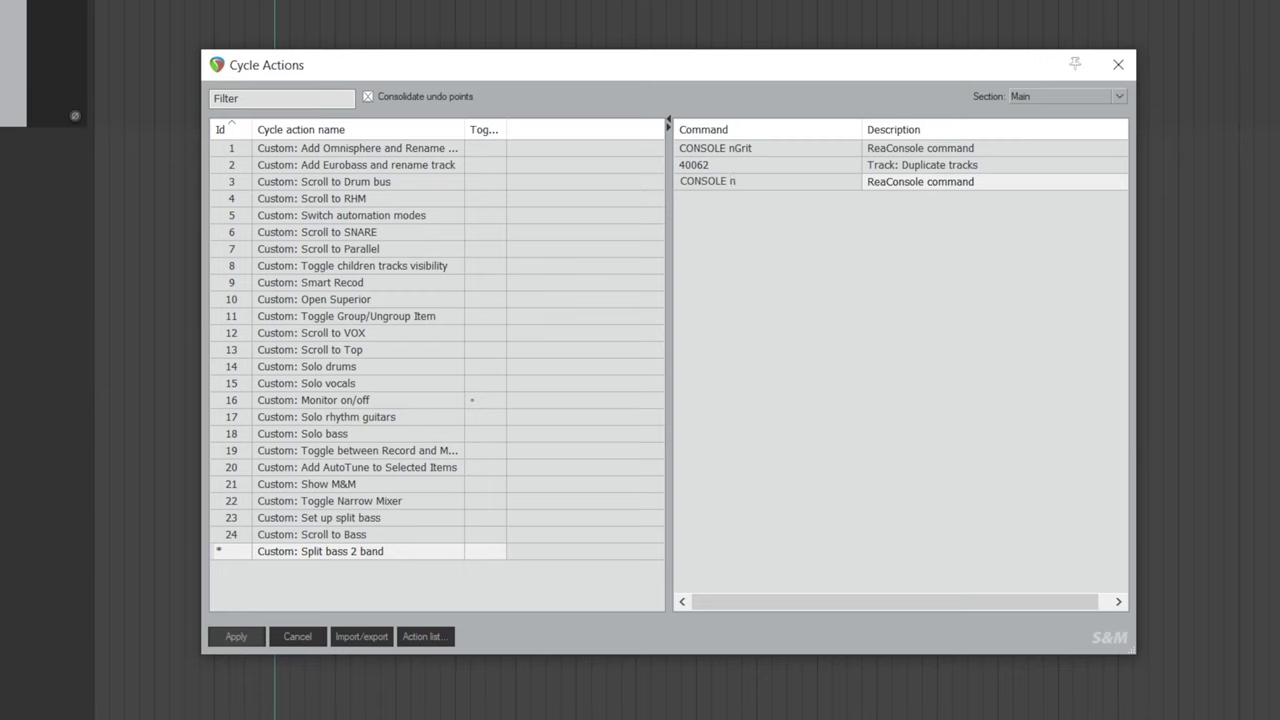
text(Bottom)
key(Return)
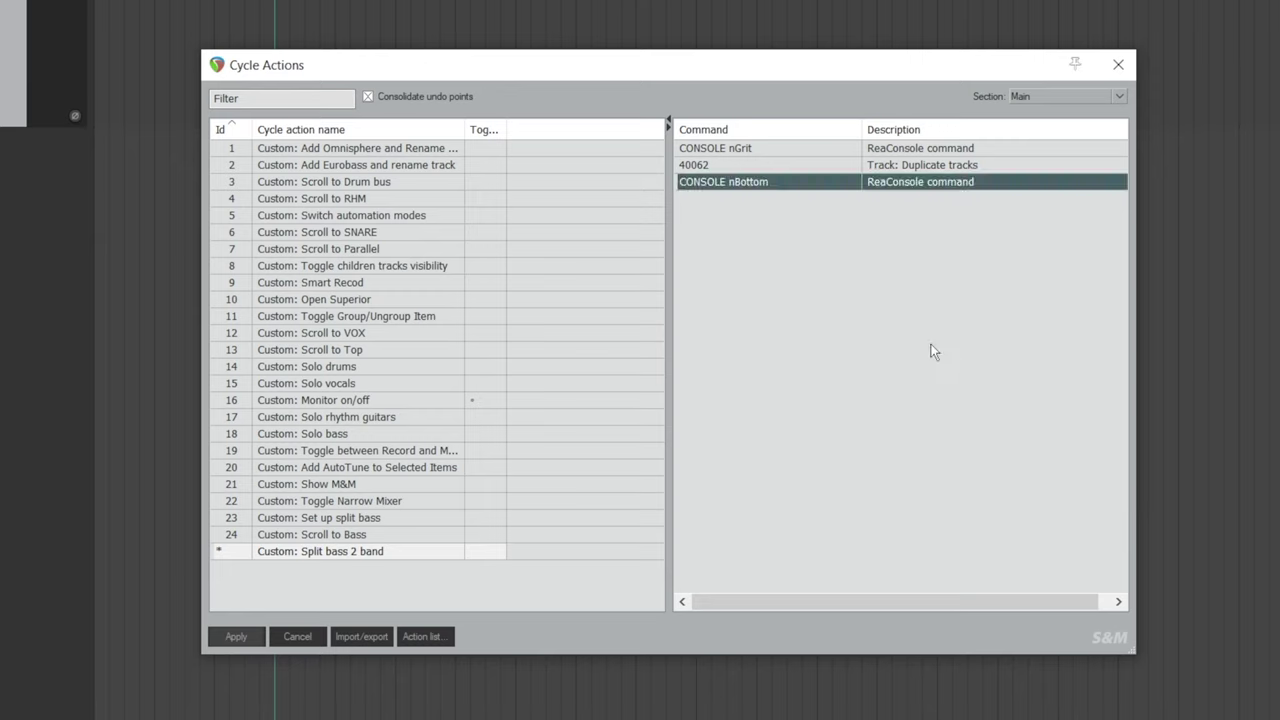
Add command 40505 to the cycle action to select the last touched track.
right_click(857, 301)
click(875, 312)
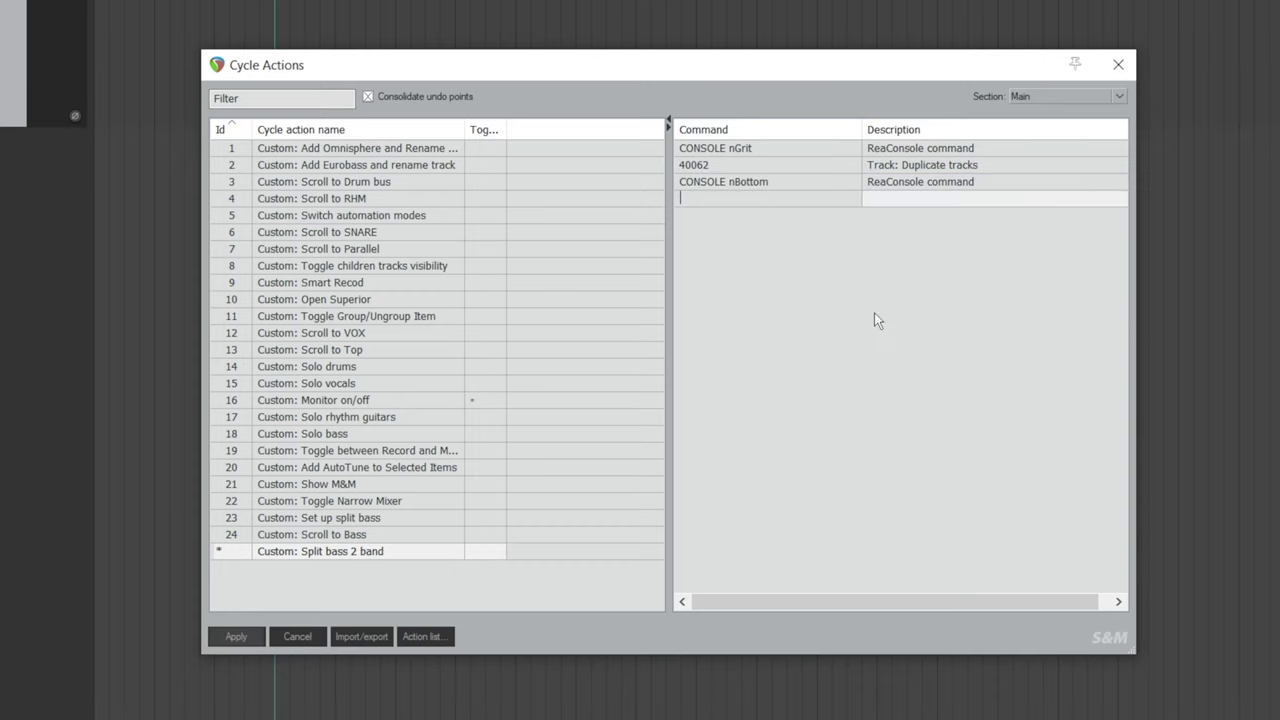
text(40505)
key(Return)
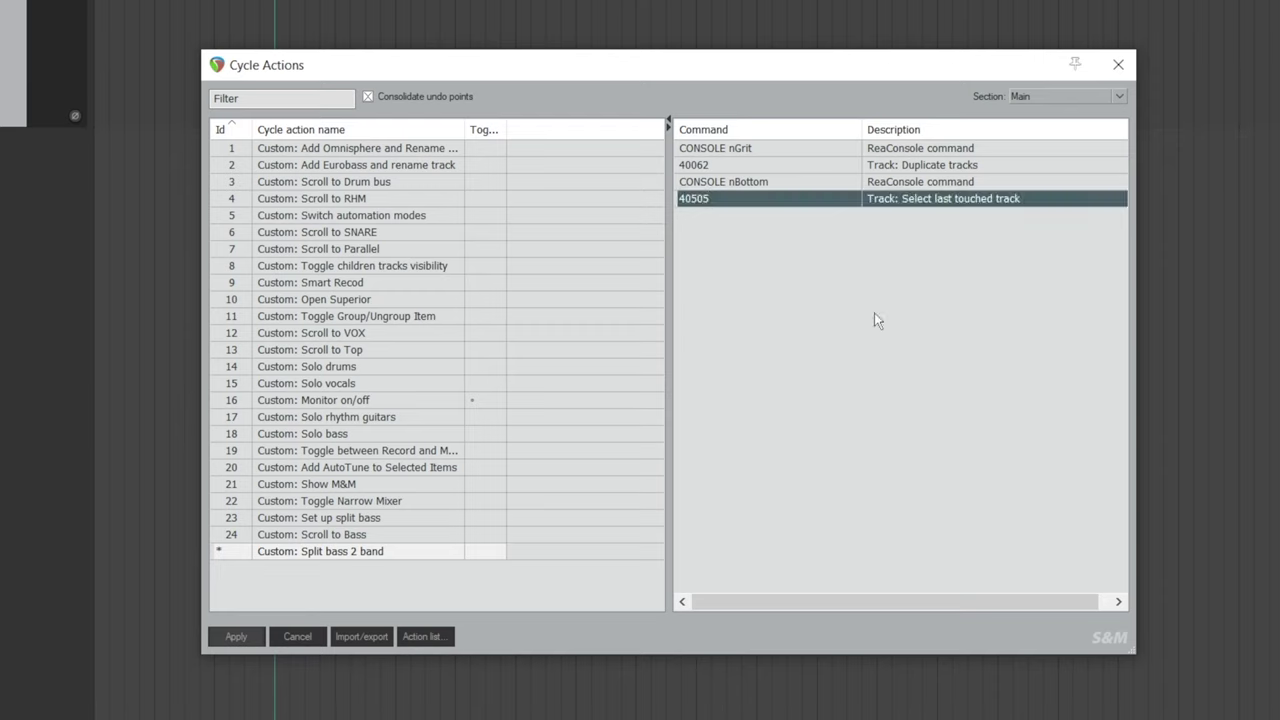
Open the Actions window, find "Insert FX chain: Grit" by filtering for "grit", and add it to the cycle action.
right_click(742, 250)
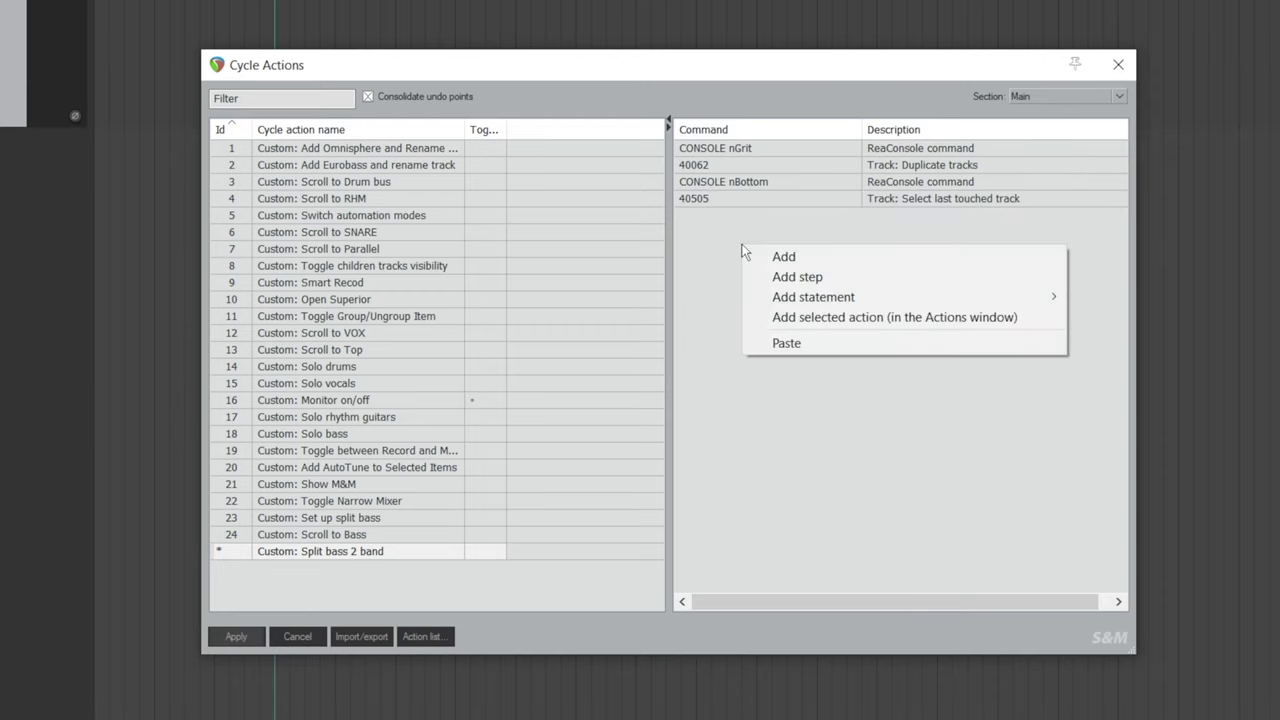
click(837, 319)
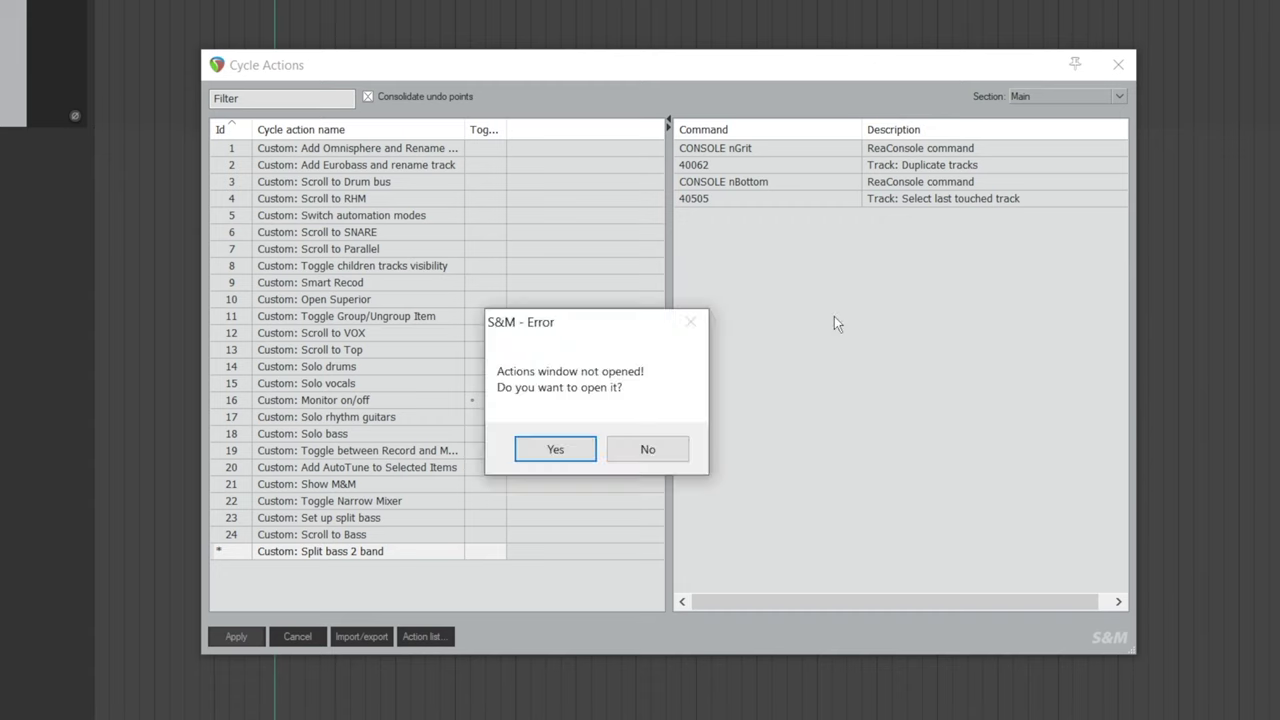
click(552, 447)
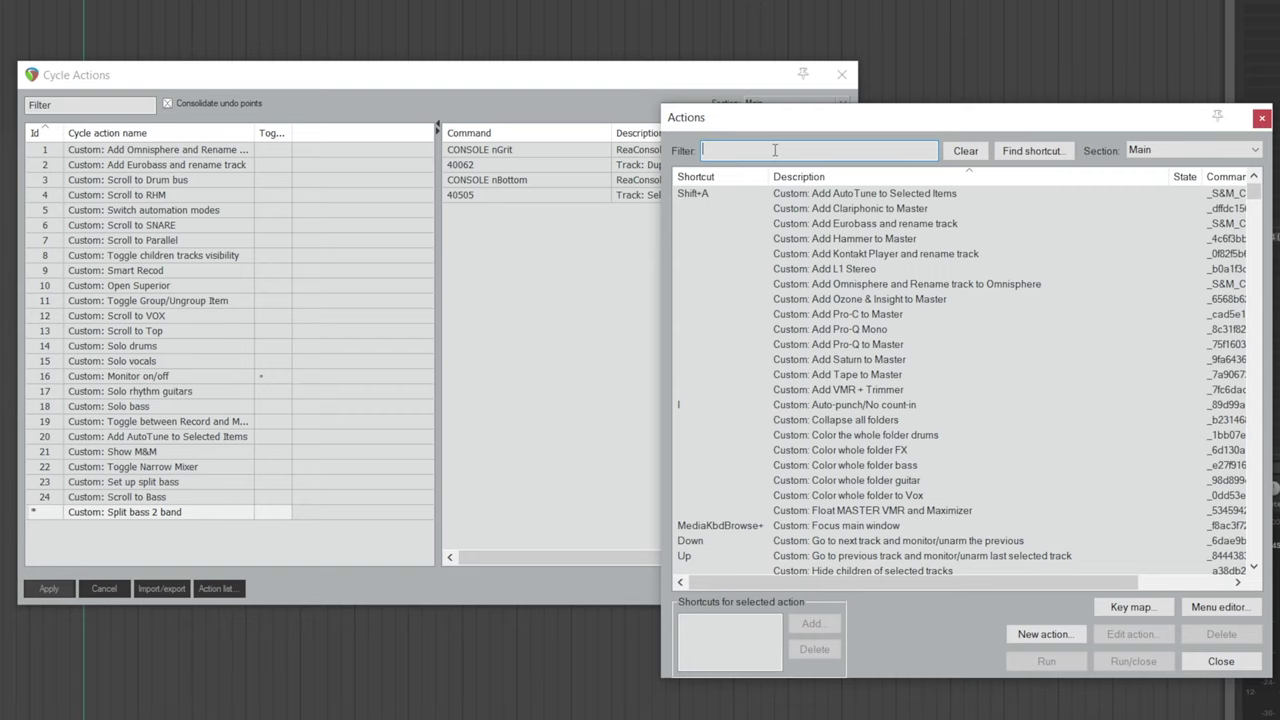
text(grit)
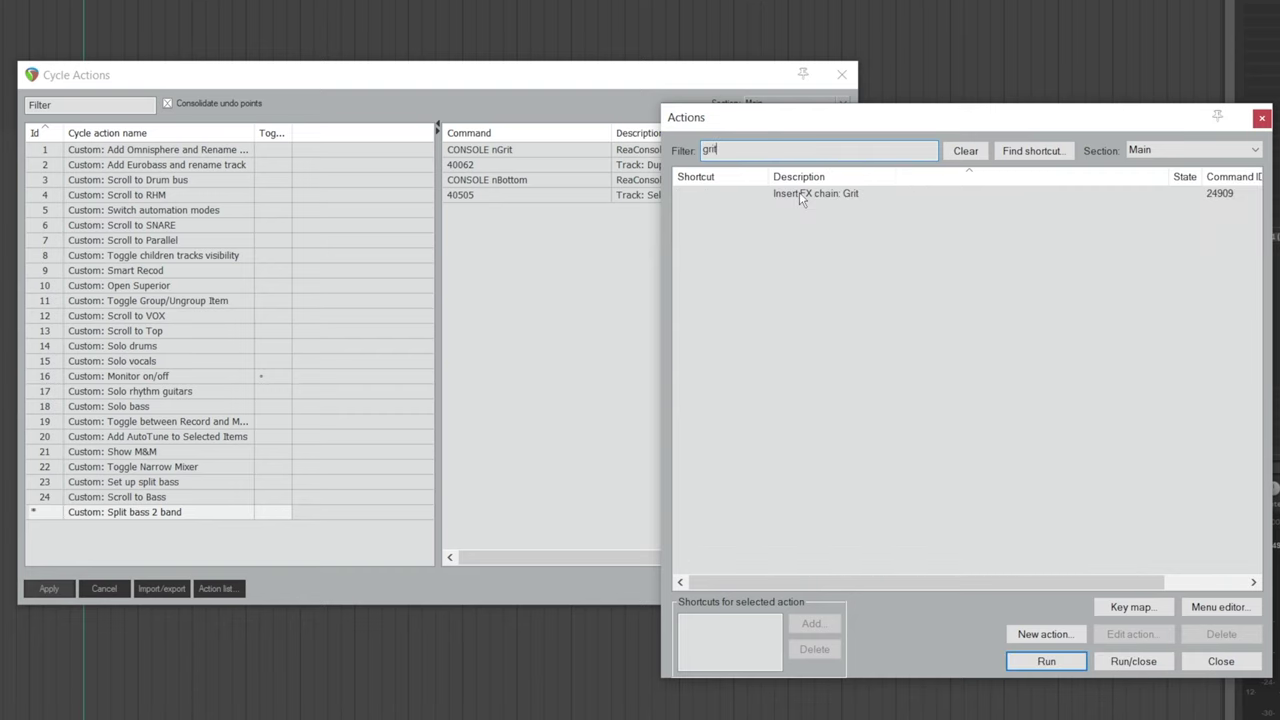
click(799, 194)
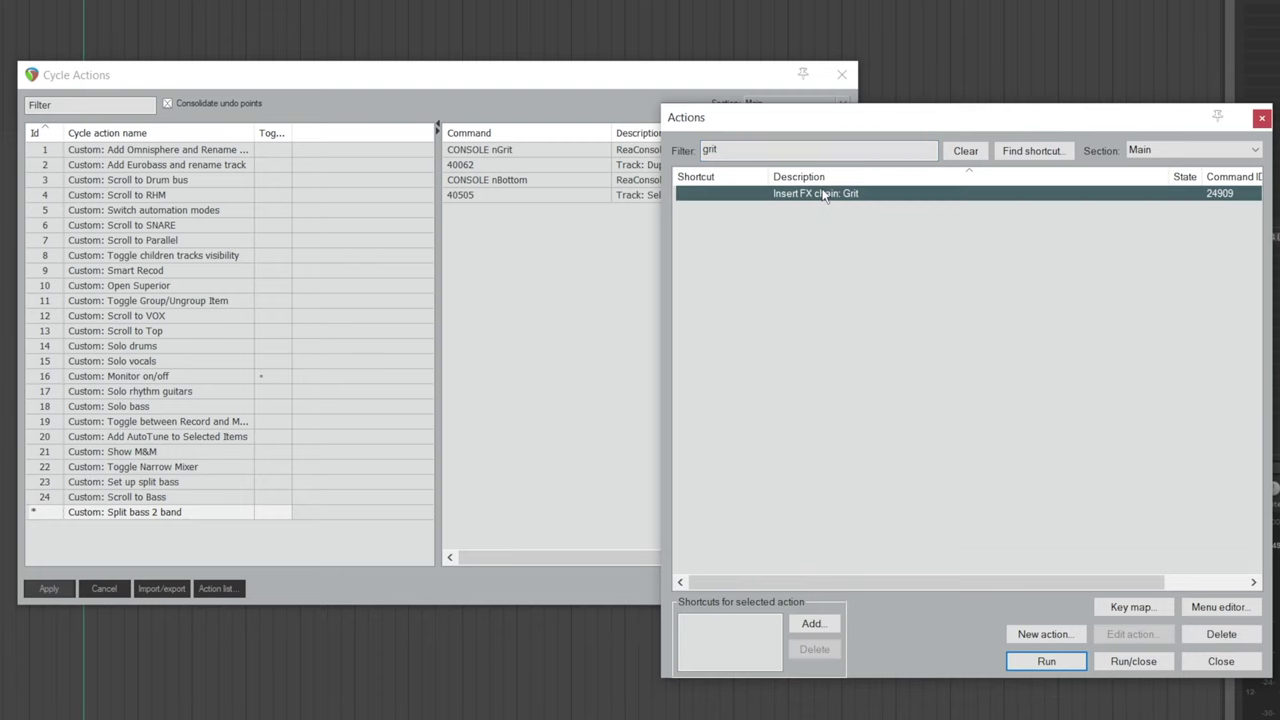
right_click(494, 245)
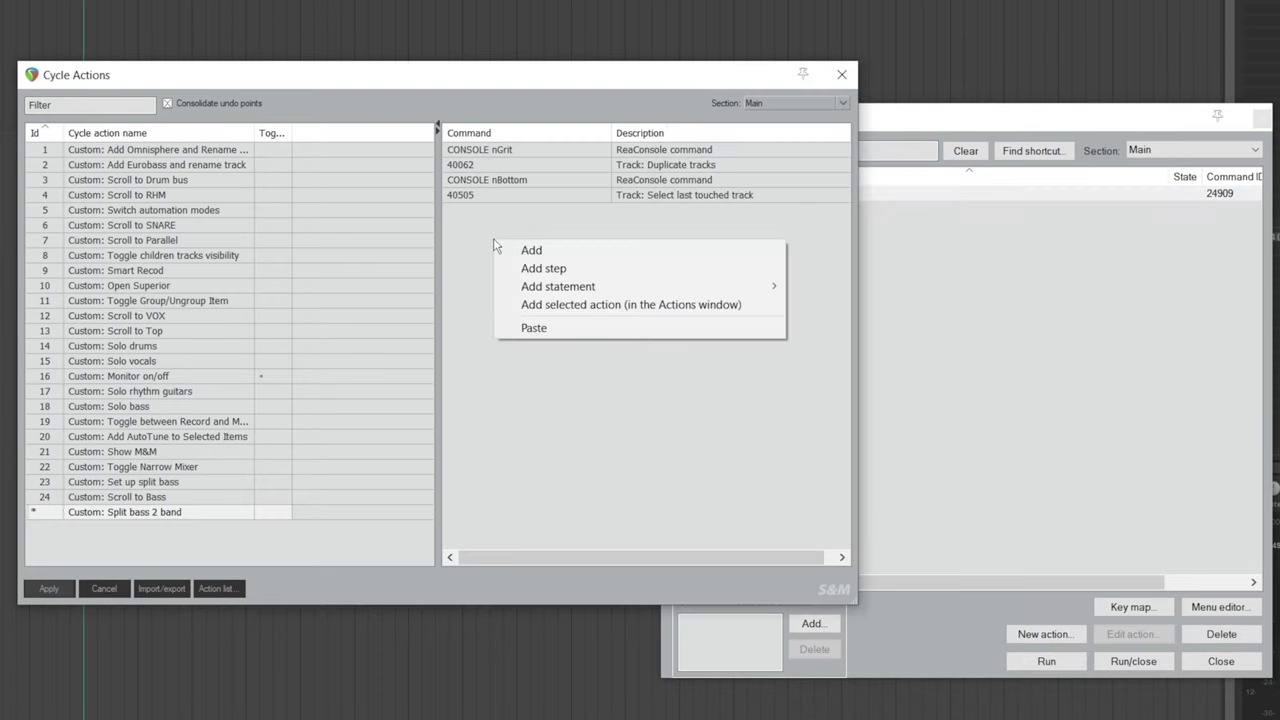
click(541, 309)
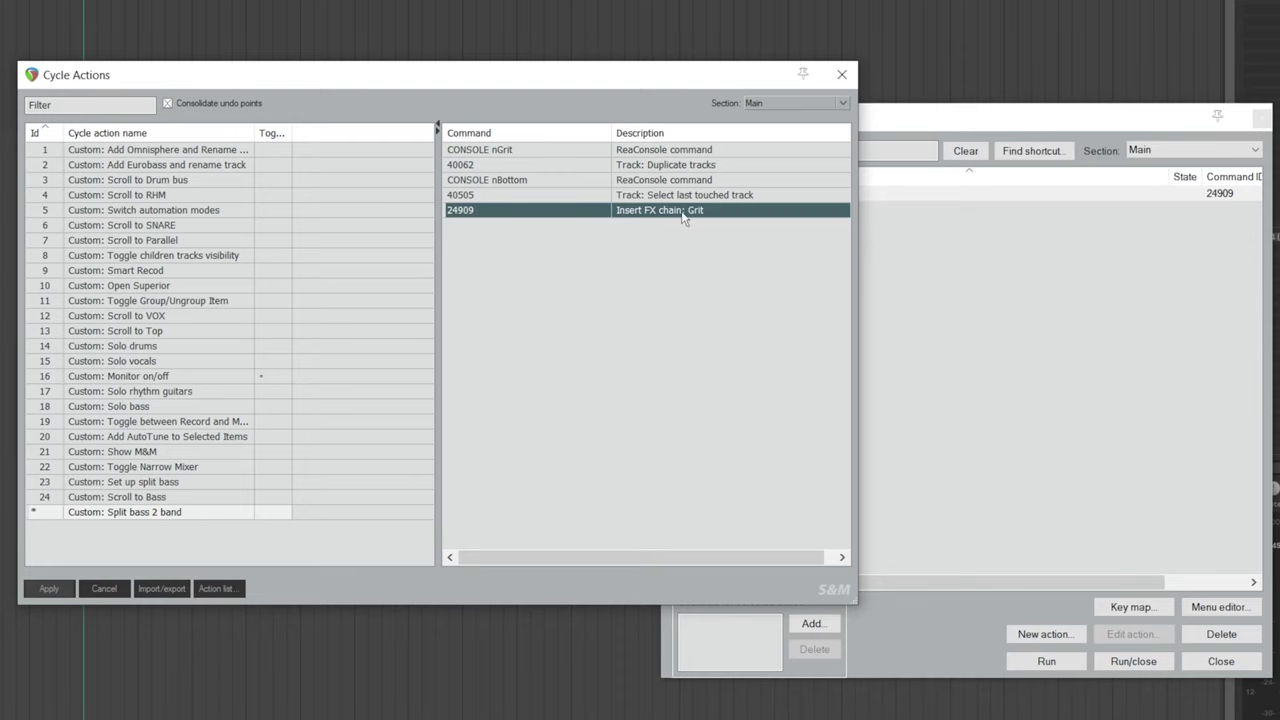
Add command 40285 after the Grit chain to go to the next track.
right_click(558, 276)
click(574, 282)
text(40285)
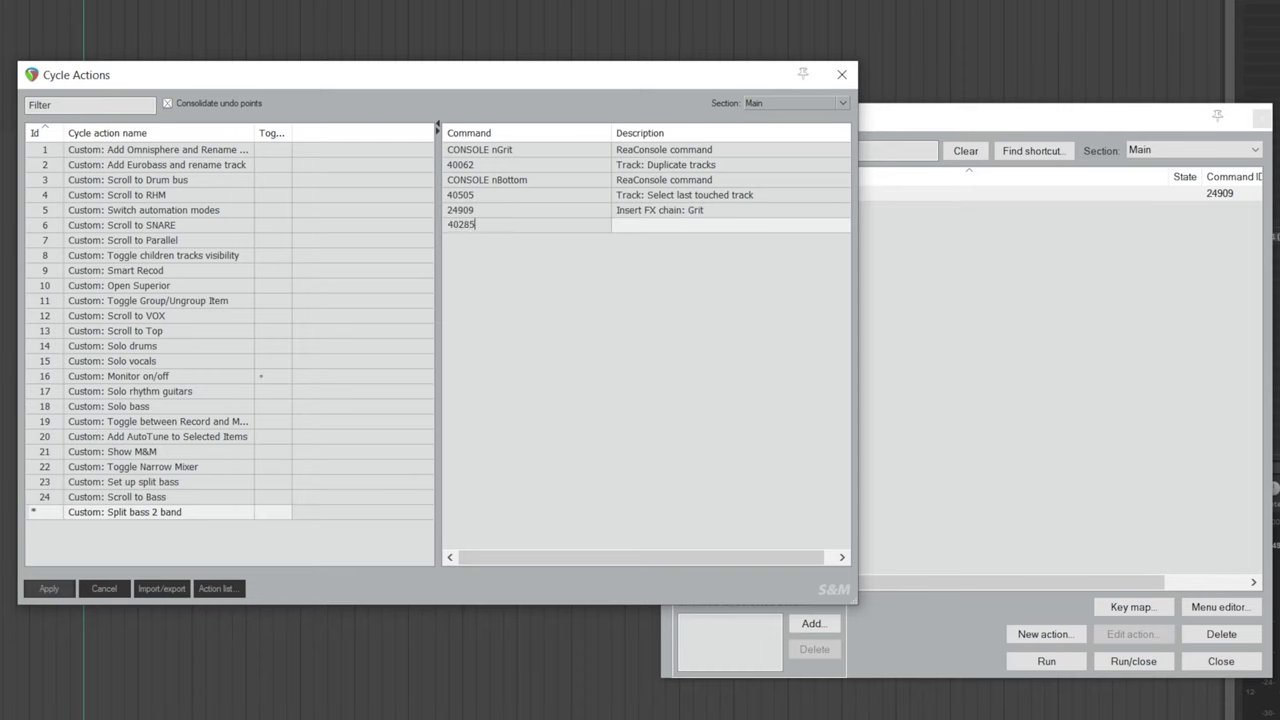
click(499, 230)
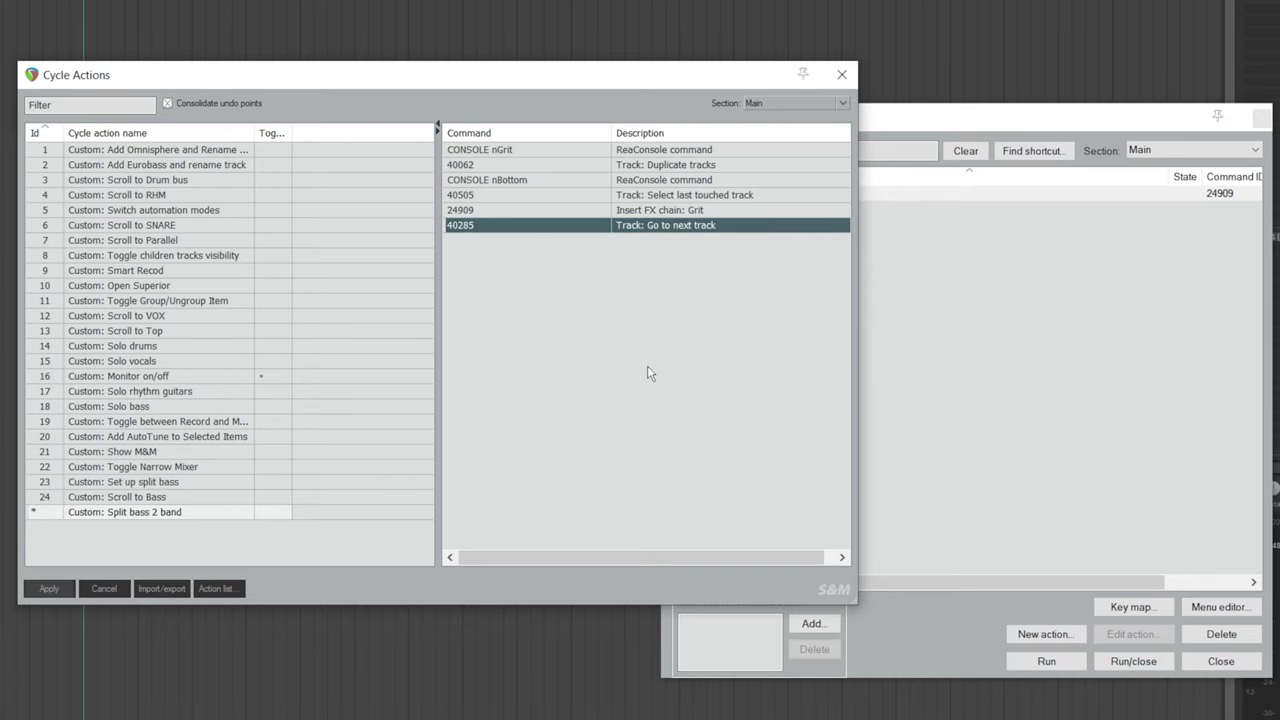
Filter the Actions window for "Bottom" and add "Insert FX chain: Bottom" to the cycle action.
key(question)
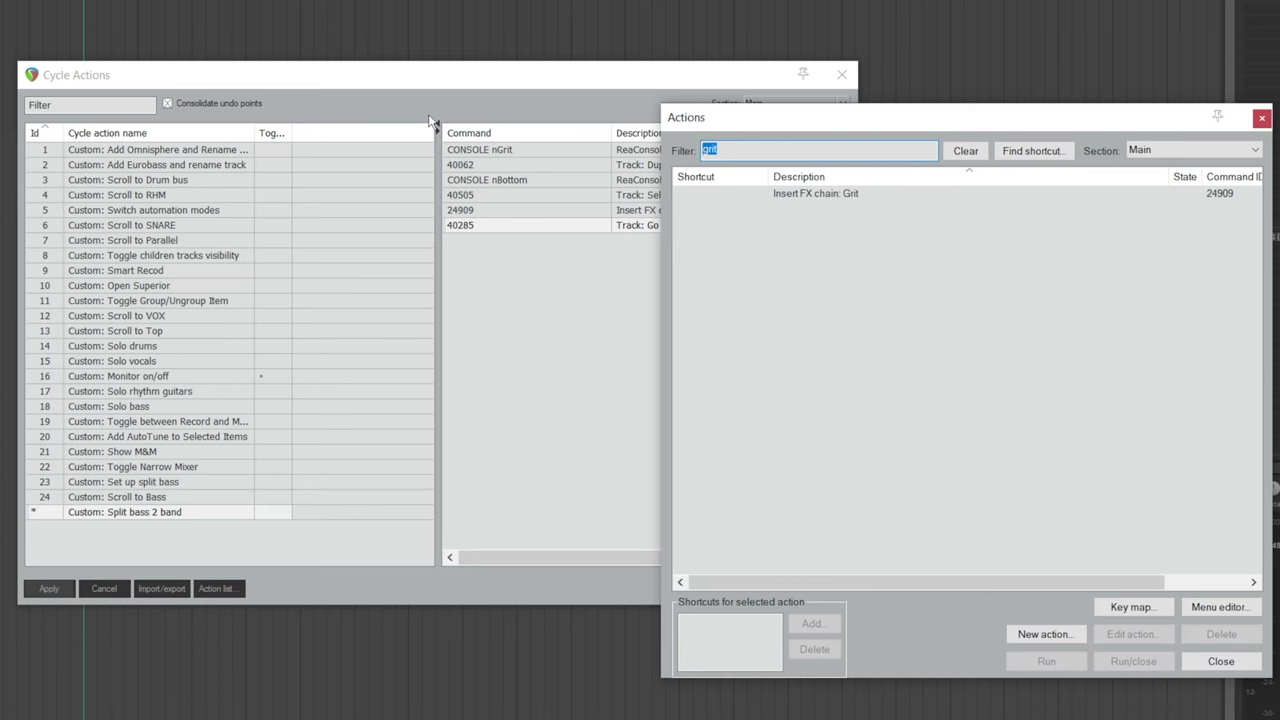
text(Bottom)
click(857, 209)
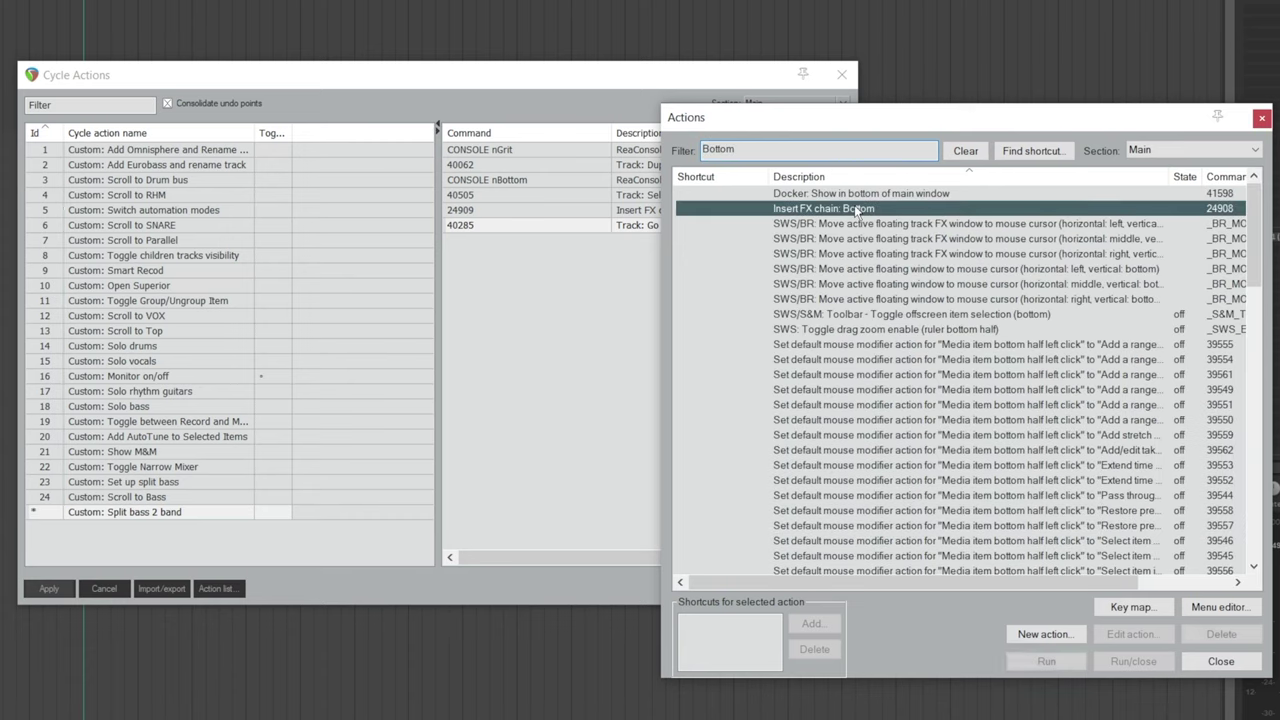
right_click(493, 270)
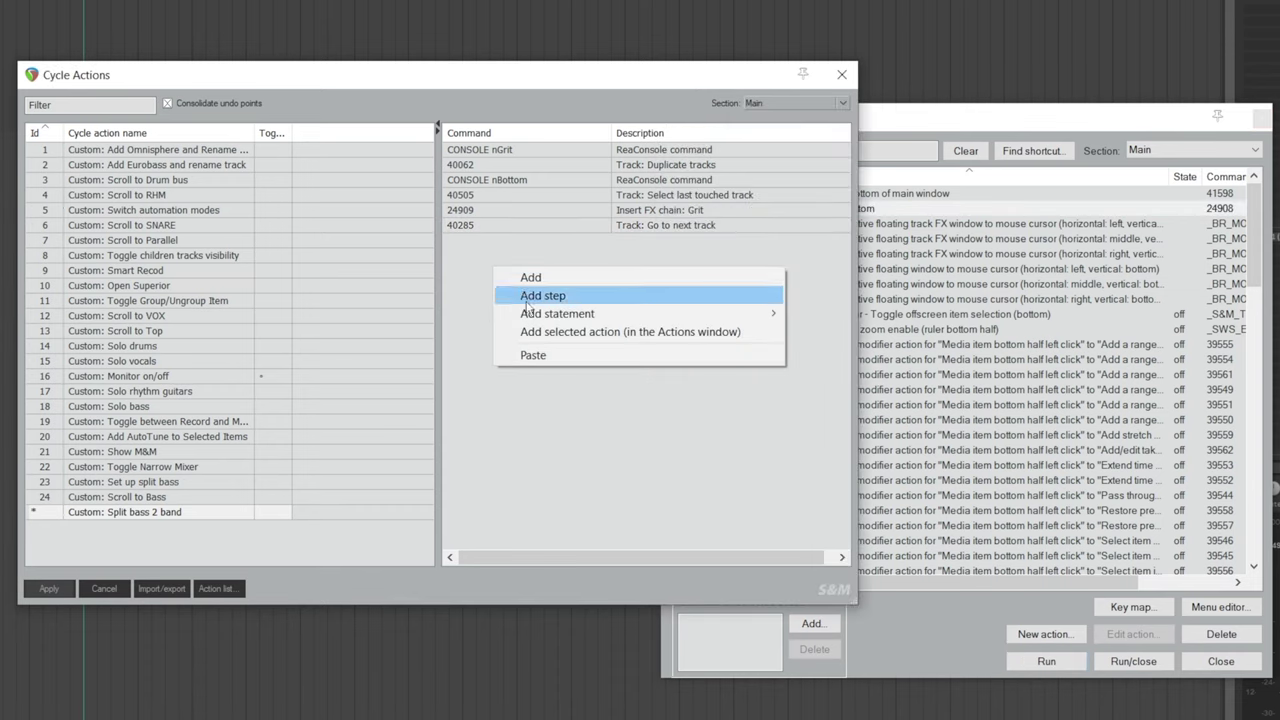
click(577, 333)
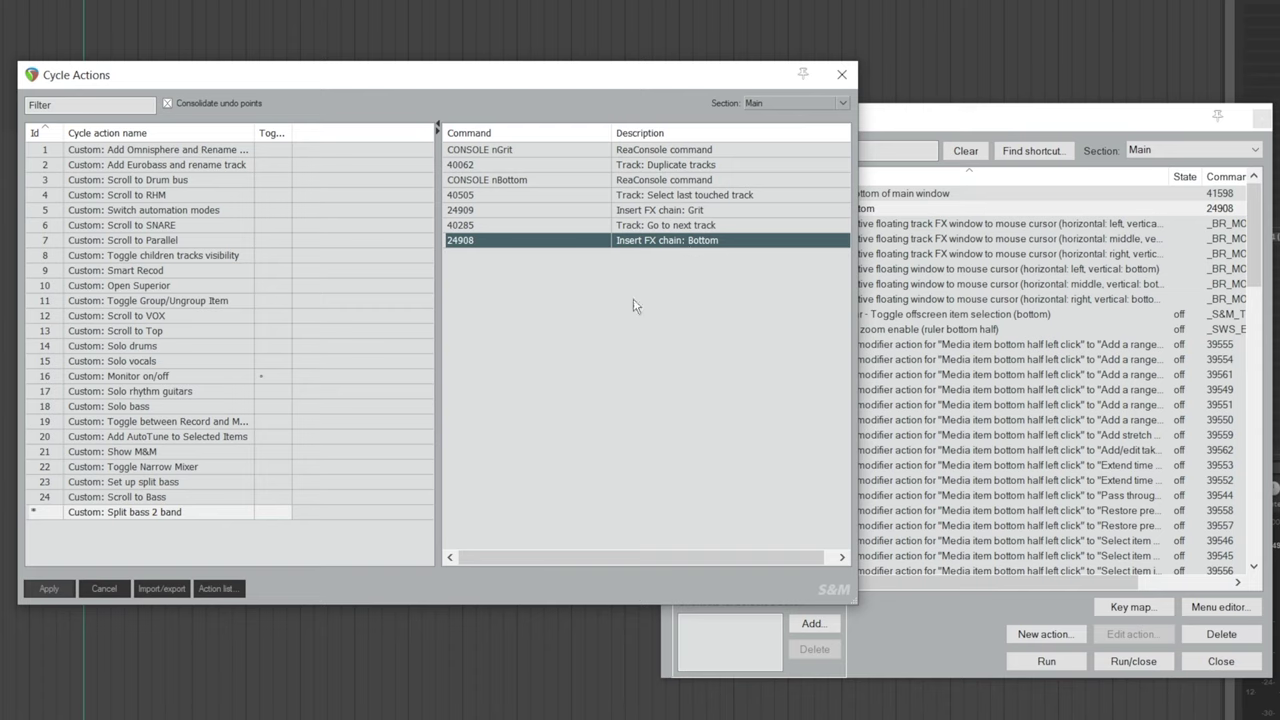
Add command 40288 after the Bottom chain to go to the previous track, leaving other tracks selected.
right_click(592, 286)
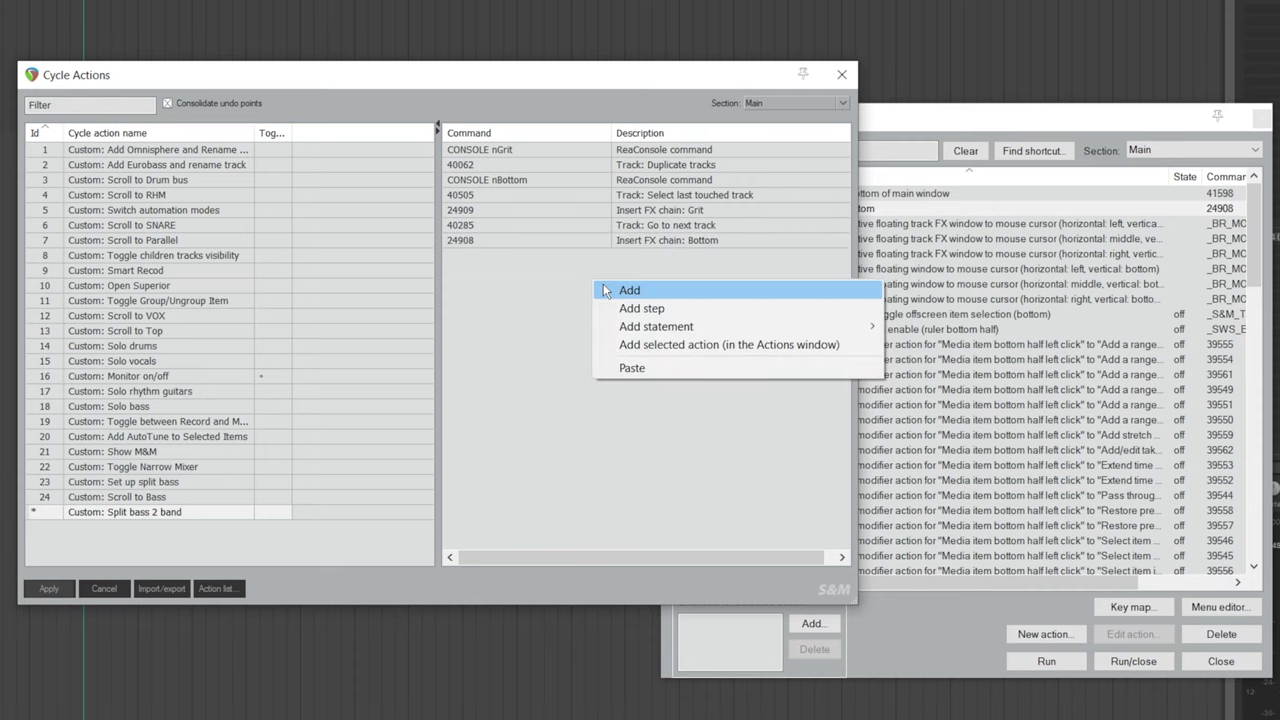
click(603, 290)
text(40288)
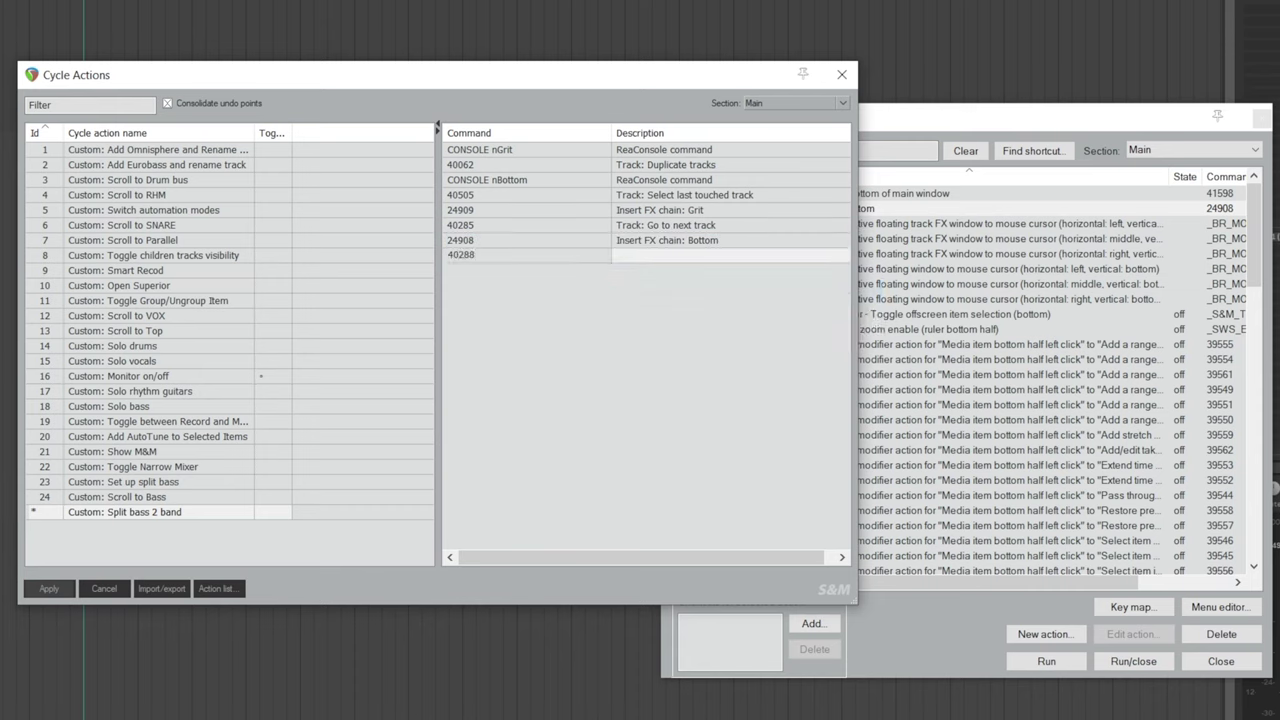
key(Return)
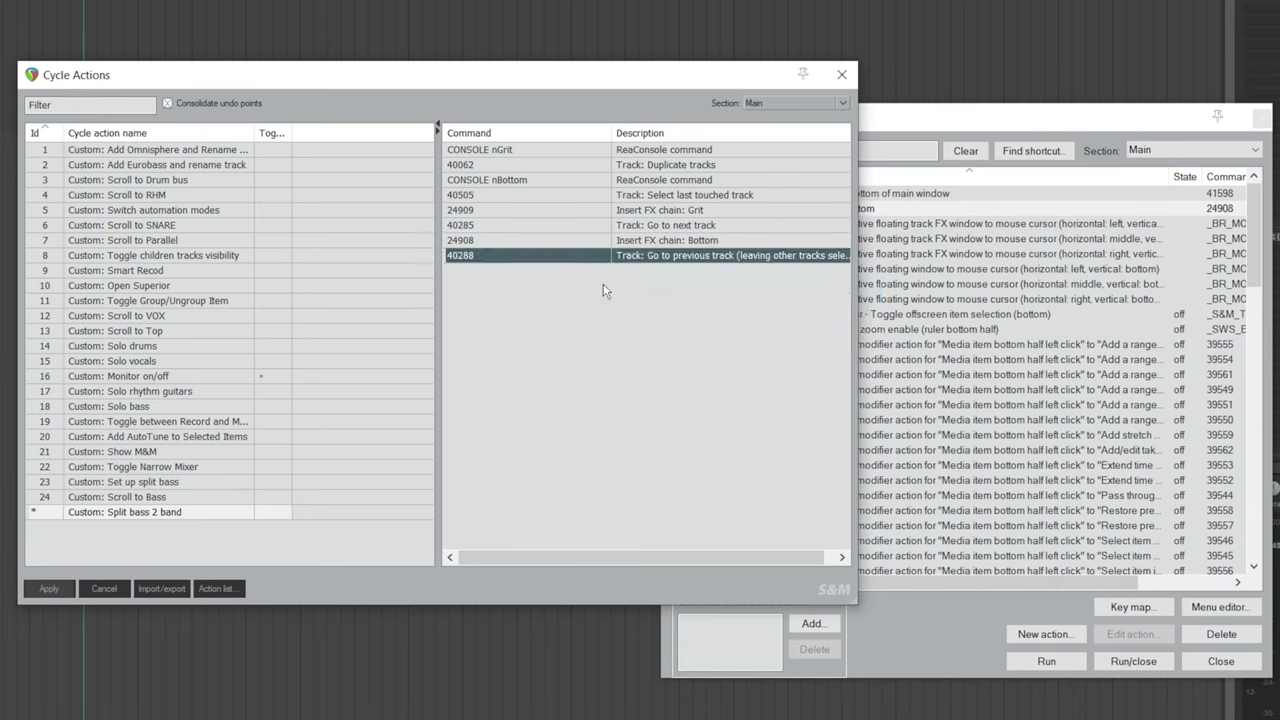
Add the command _SWS_SAVESEL to the cycle action to save the current track selection.
right_click(599, 306)
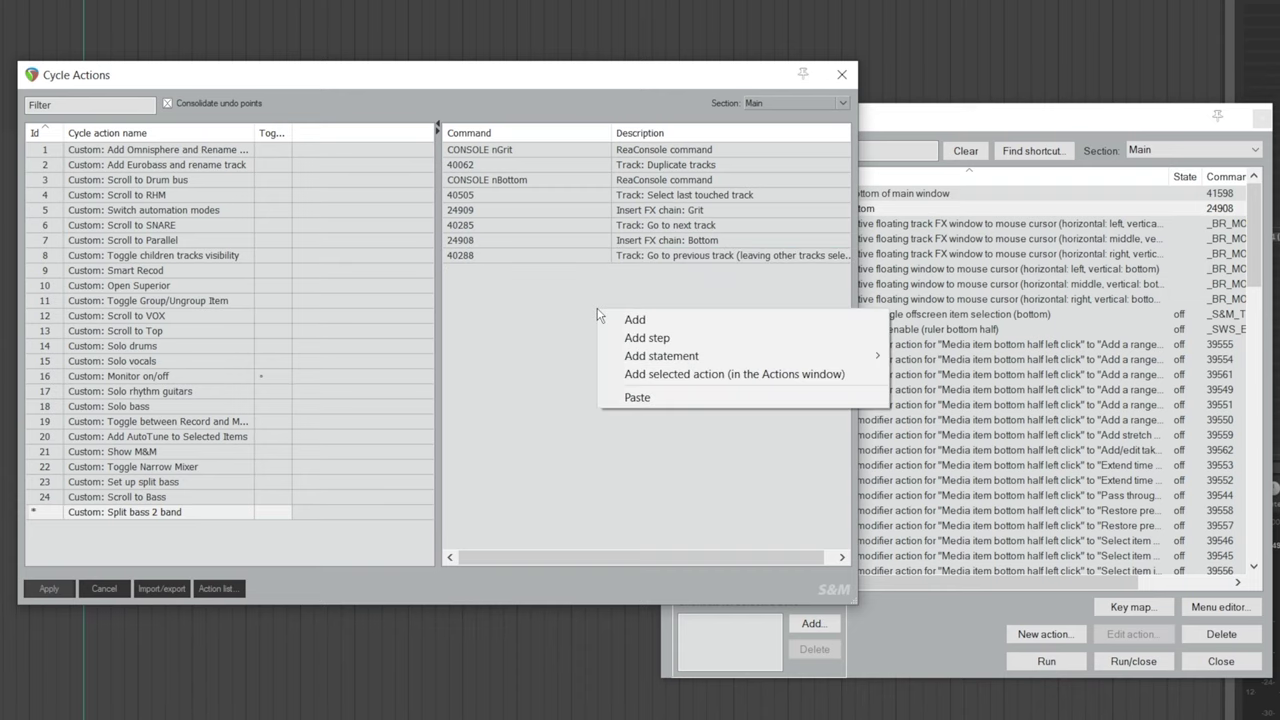
click(630, 319)
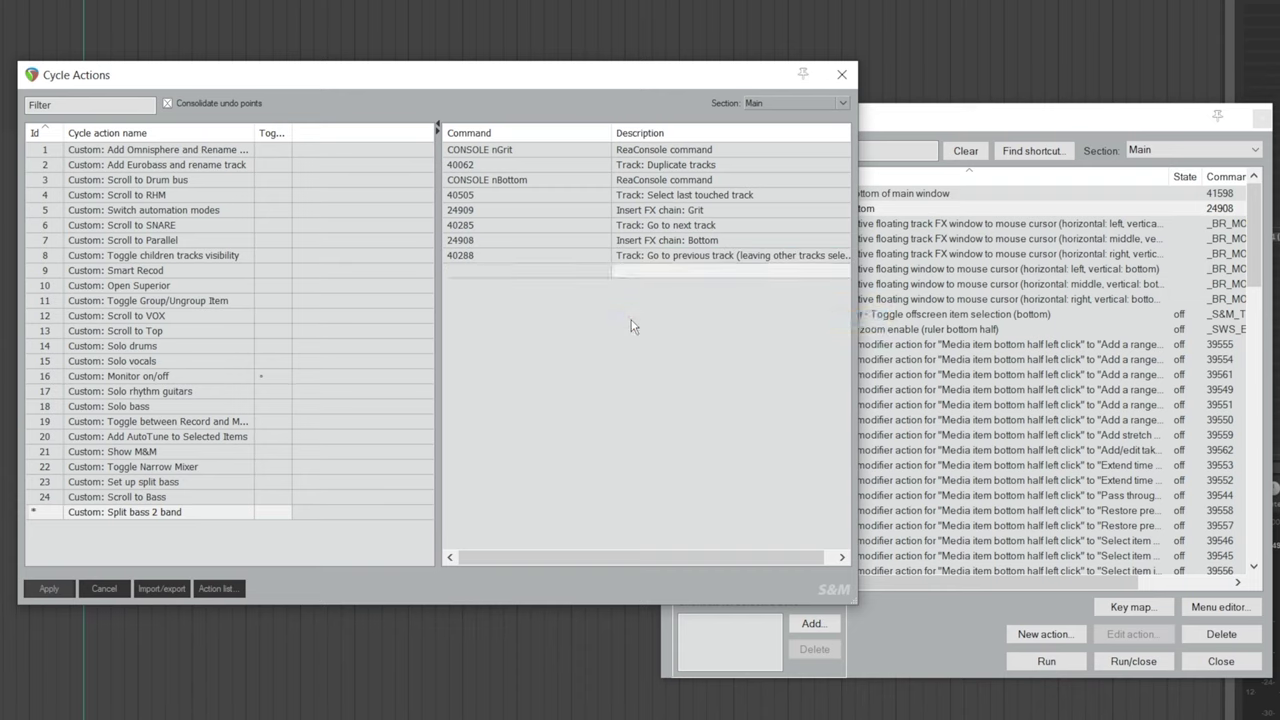
text(_SWS_SAVESEL)
key(Return)
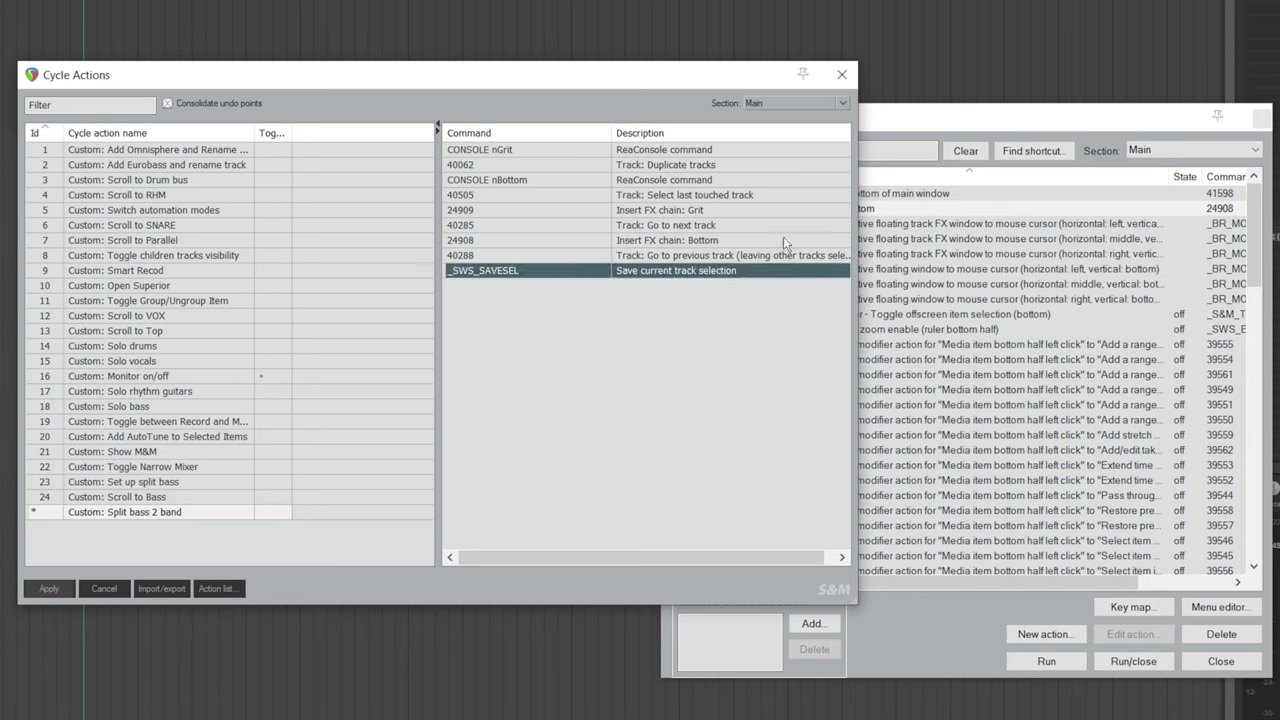
Filter the Actions window for "insert track above selected" and add "SWS: Insert track above selected tracks" to the cycle action.
click(888, 137)
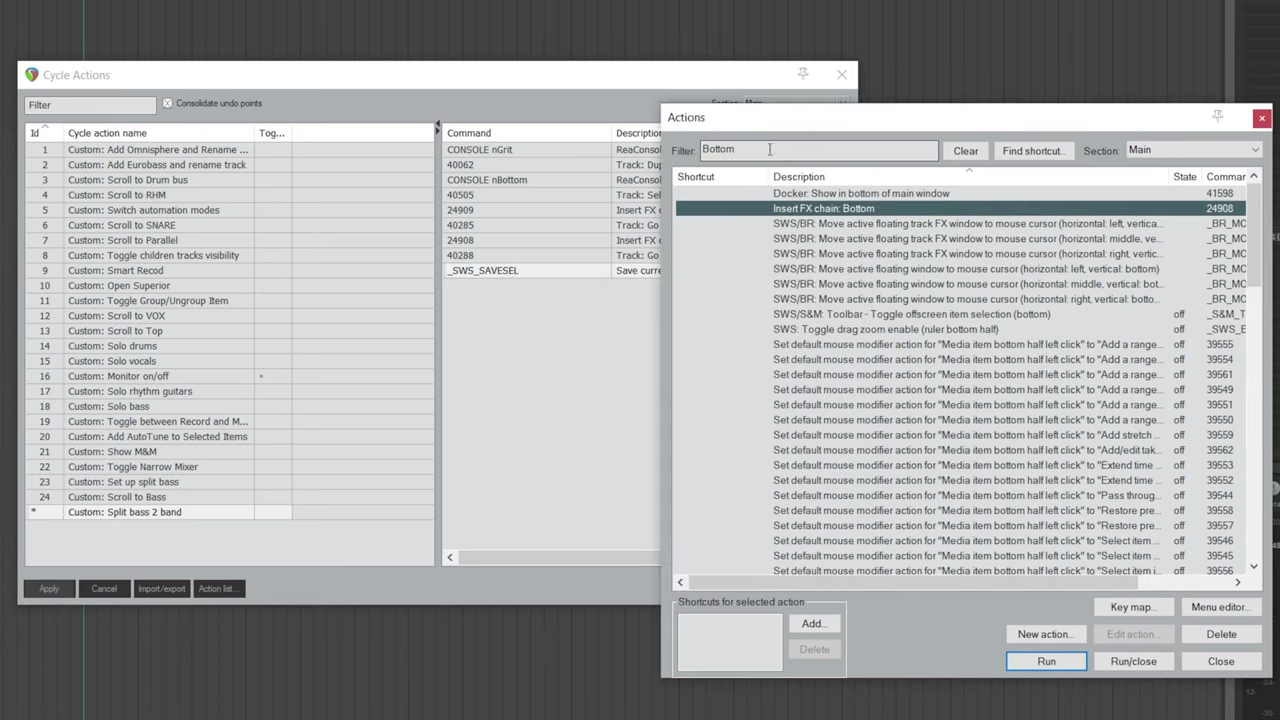
key(shift+Tab)
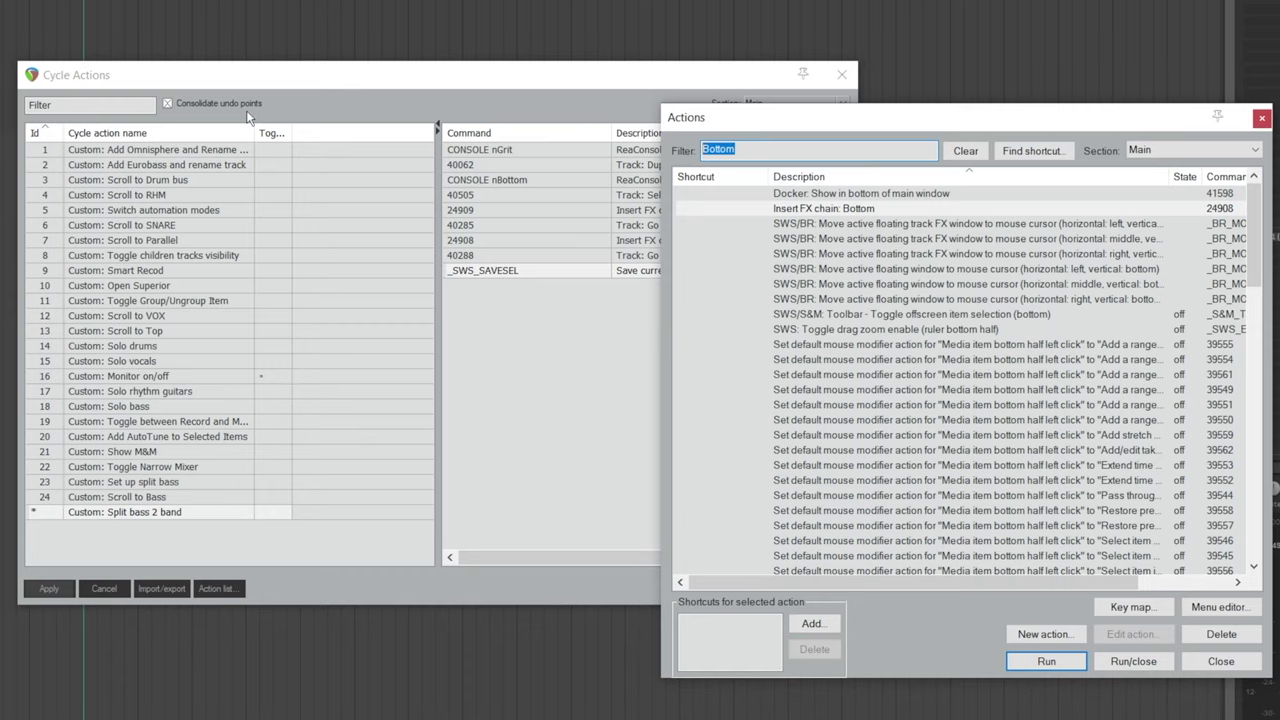
text(insert track above selected)
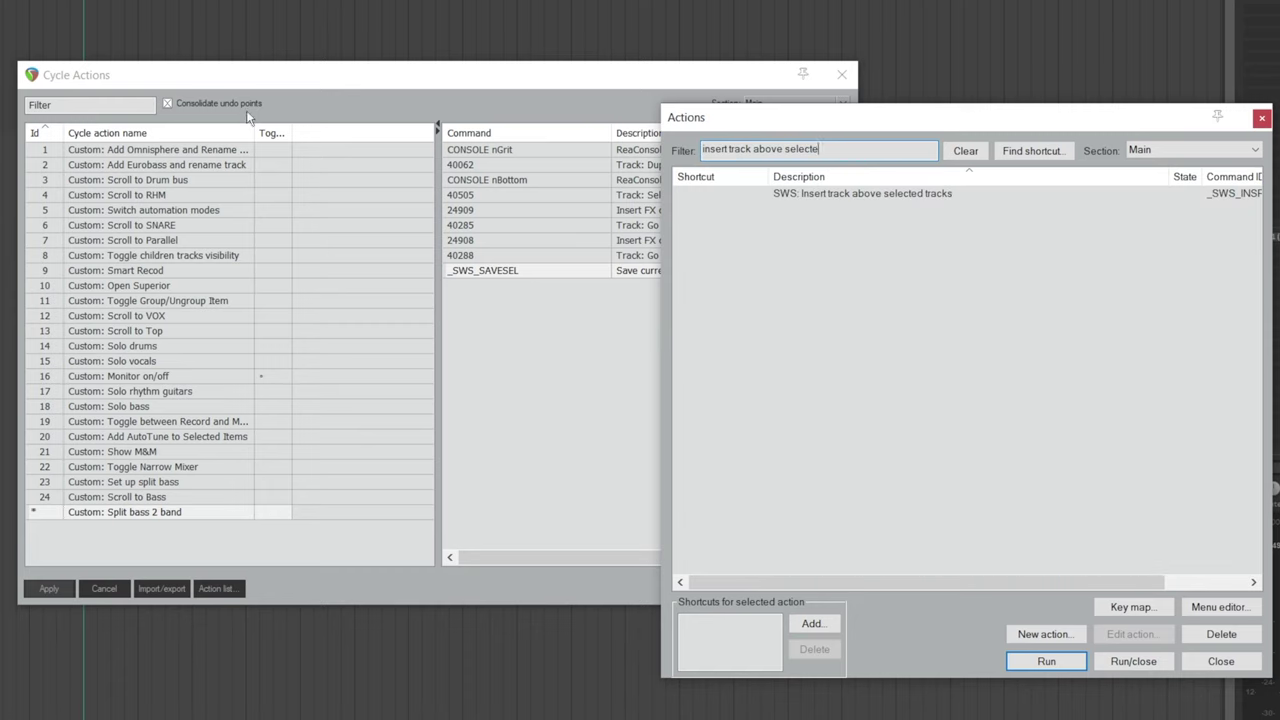
click(757, 195)
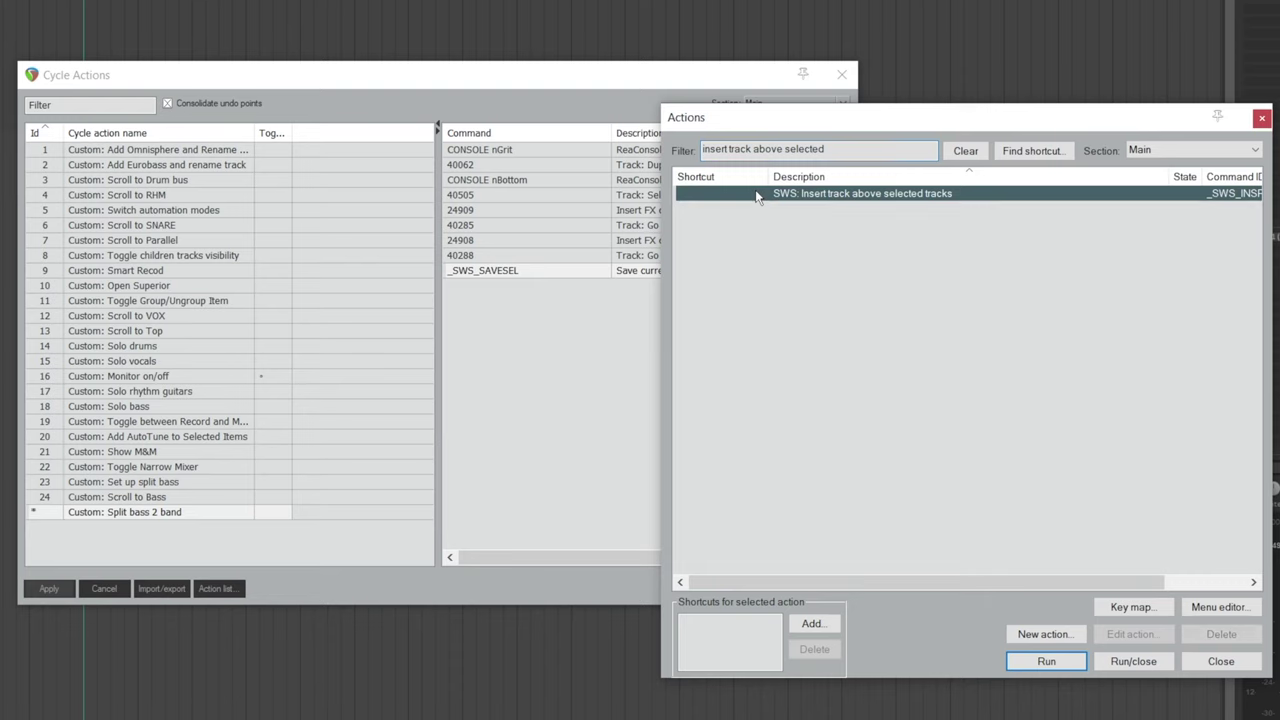
right_click(504, 315)
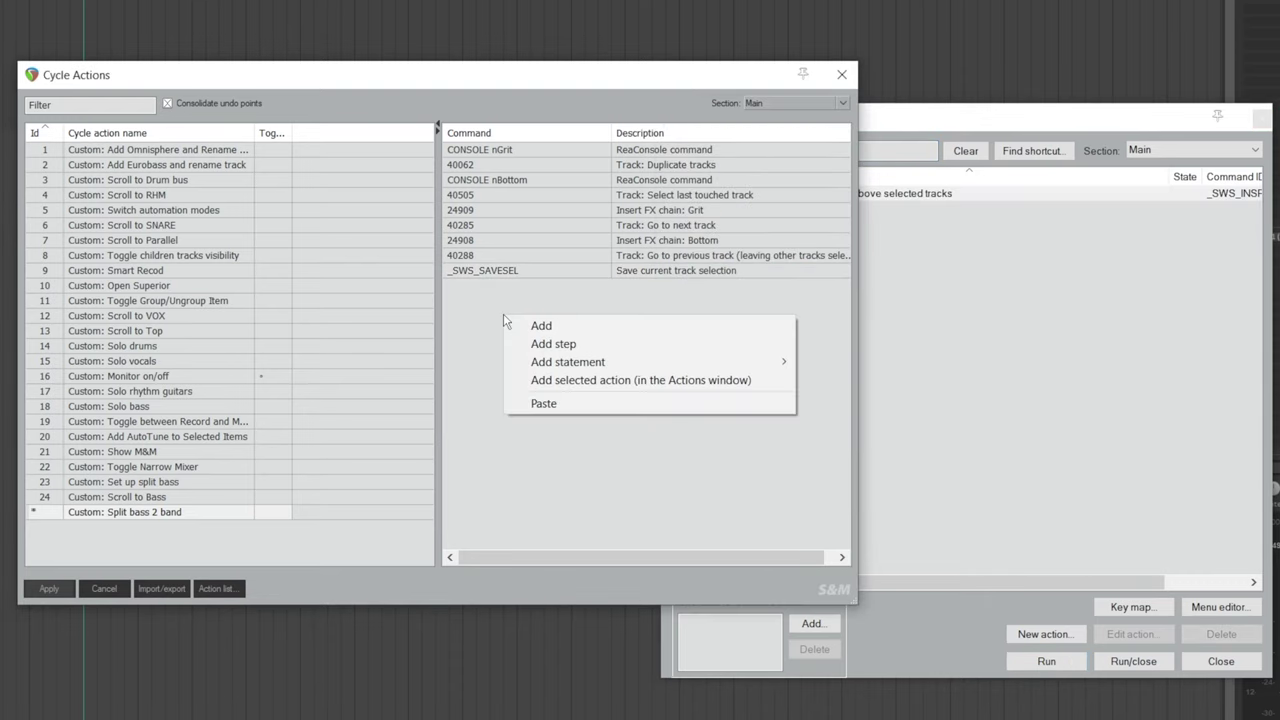
click(603, 382)
click(553, 343)
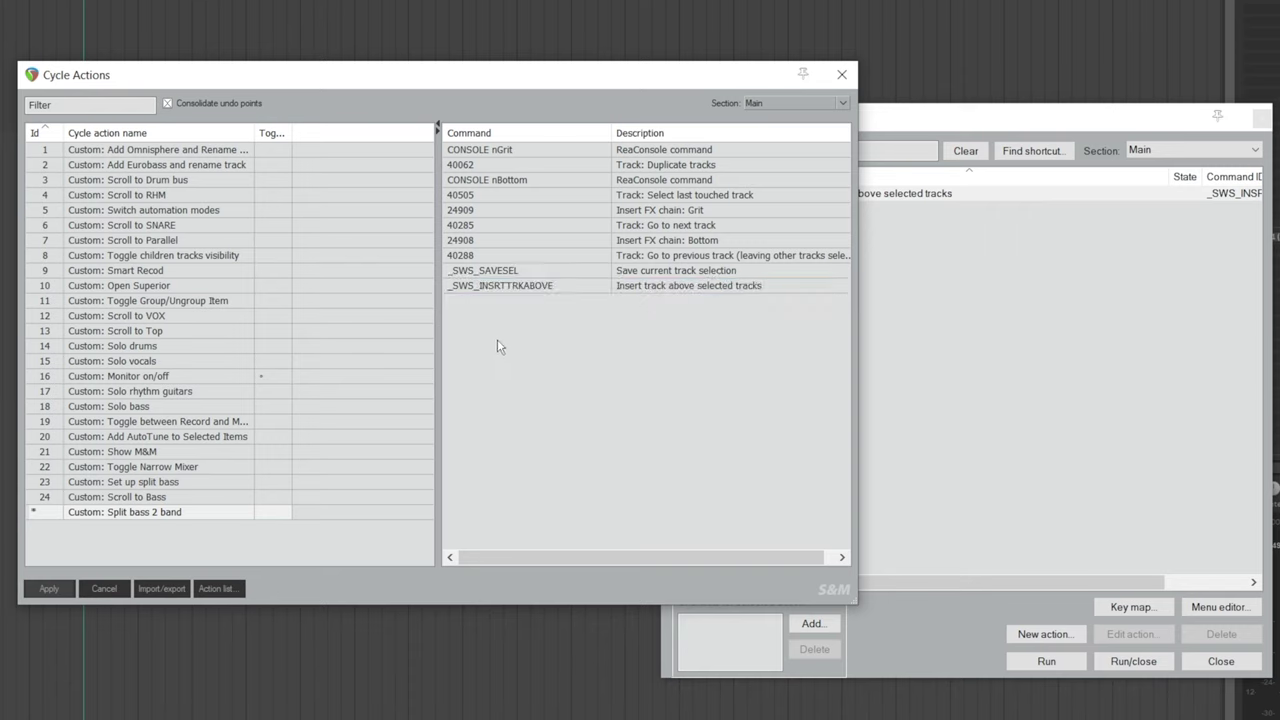
Add the command _SWS_RESTORESEL to the cycle action to restore the saved track selection.
right_click(552, 337)
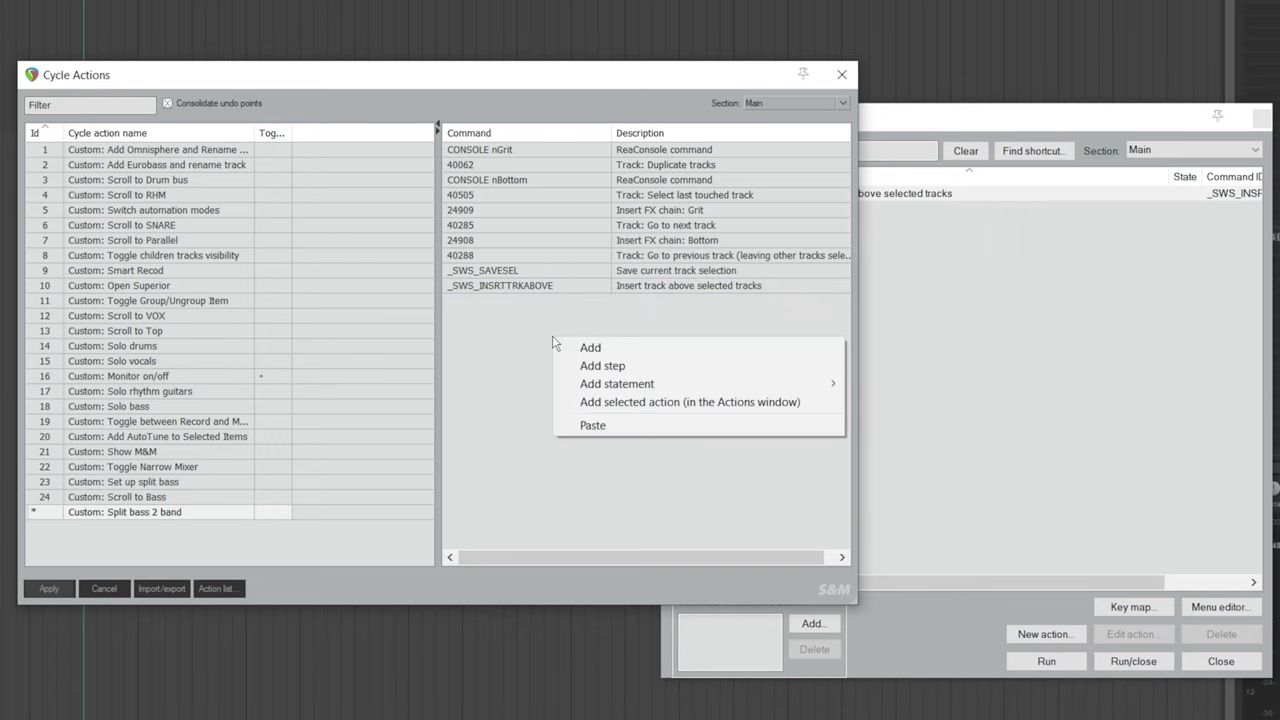
click(573, 347)
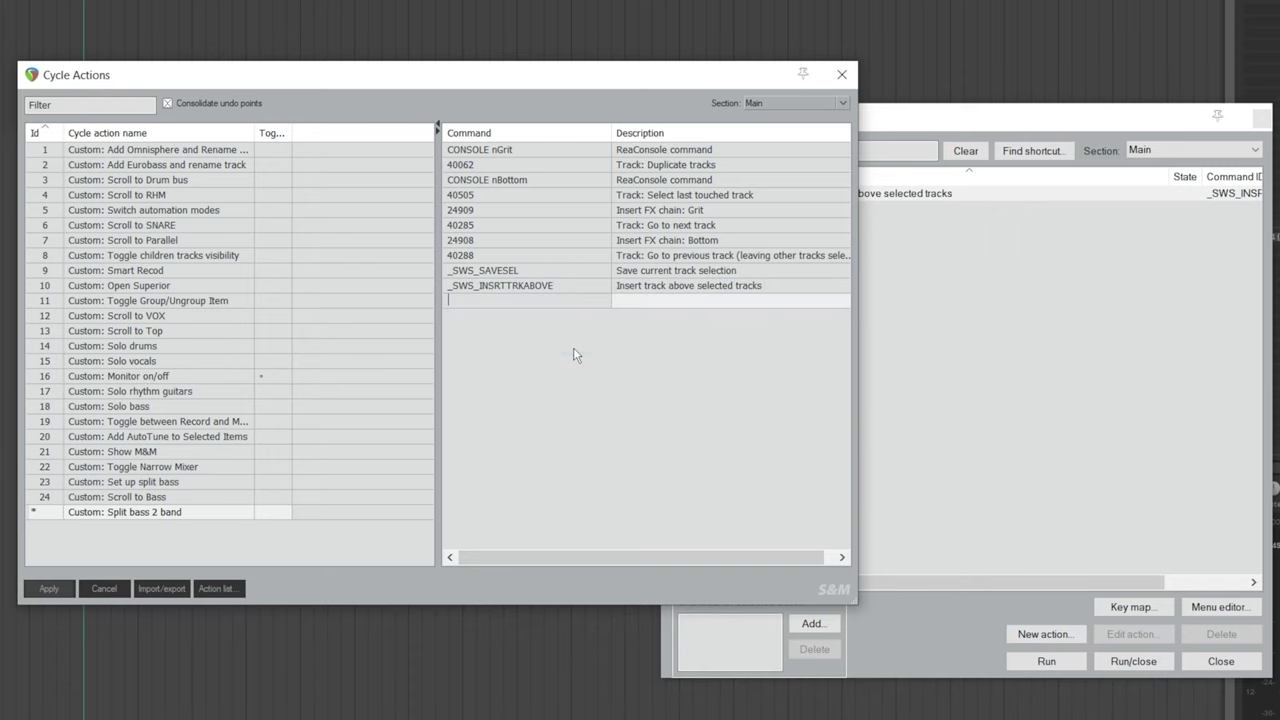
text(_SWS_RESTORESEL)
key(Return)
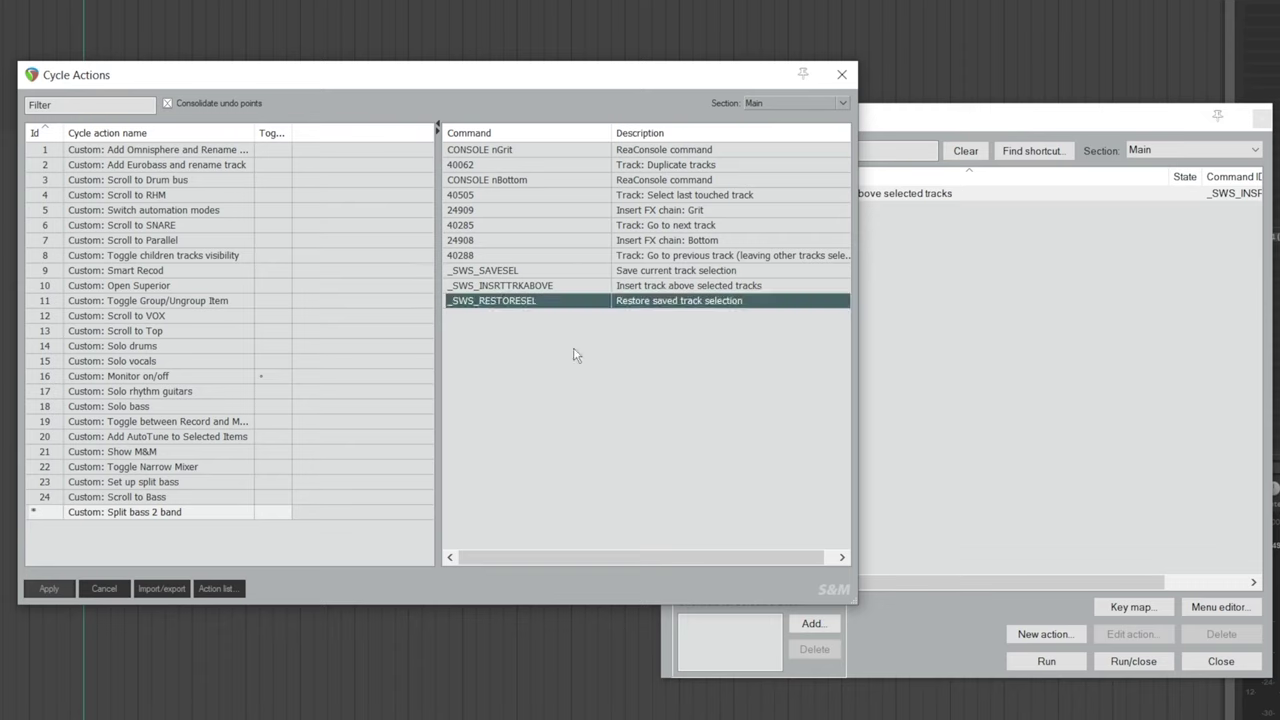
Filter the Actions window for "select previous tracks keeping" and add "Xenakios/SWS: Select previous tracks, keeping current selection" to the cycle action.
click(920, 120)
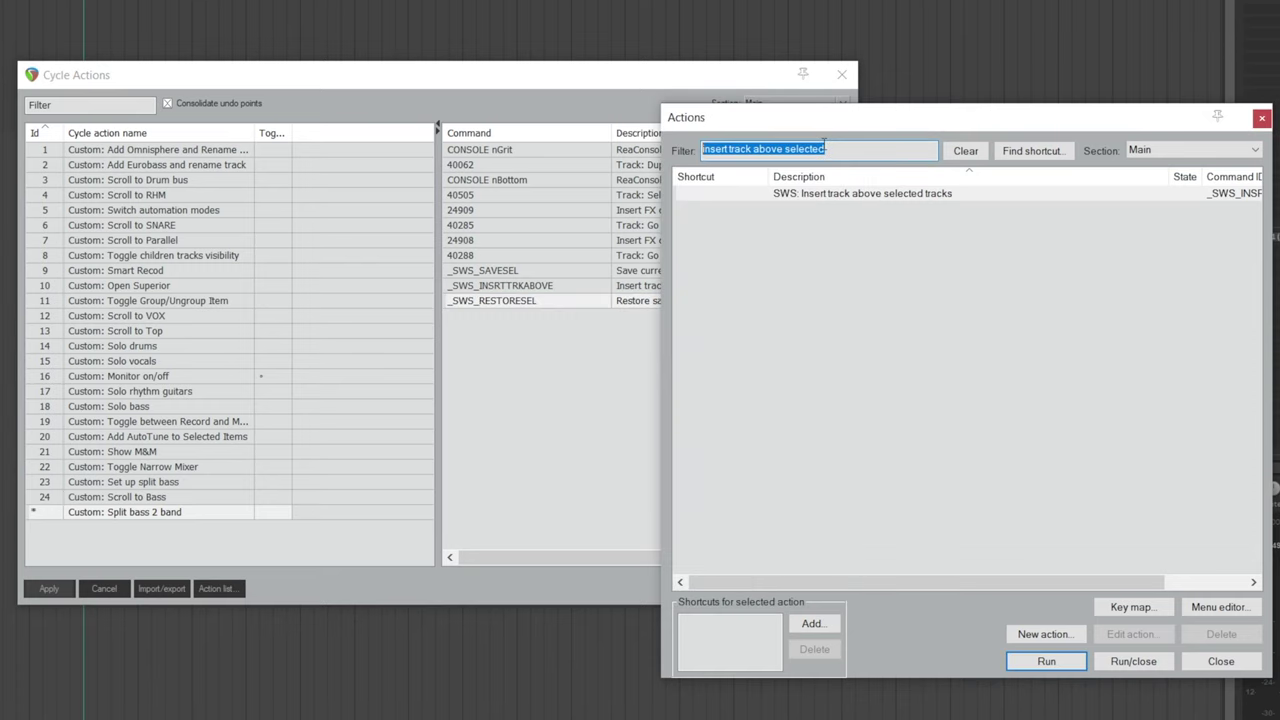
text(select previous tracks keeping)
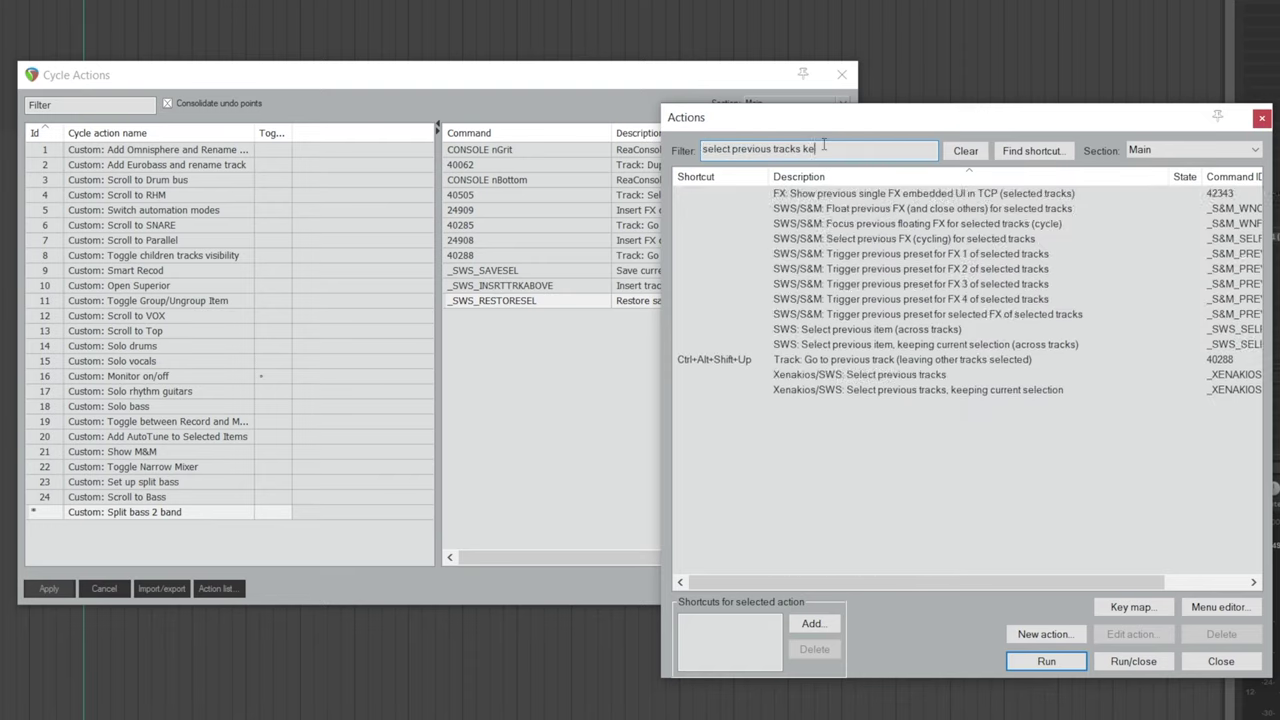
click(845, 214)
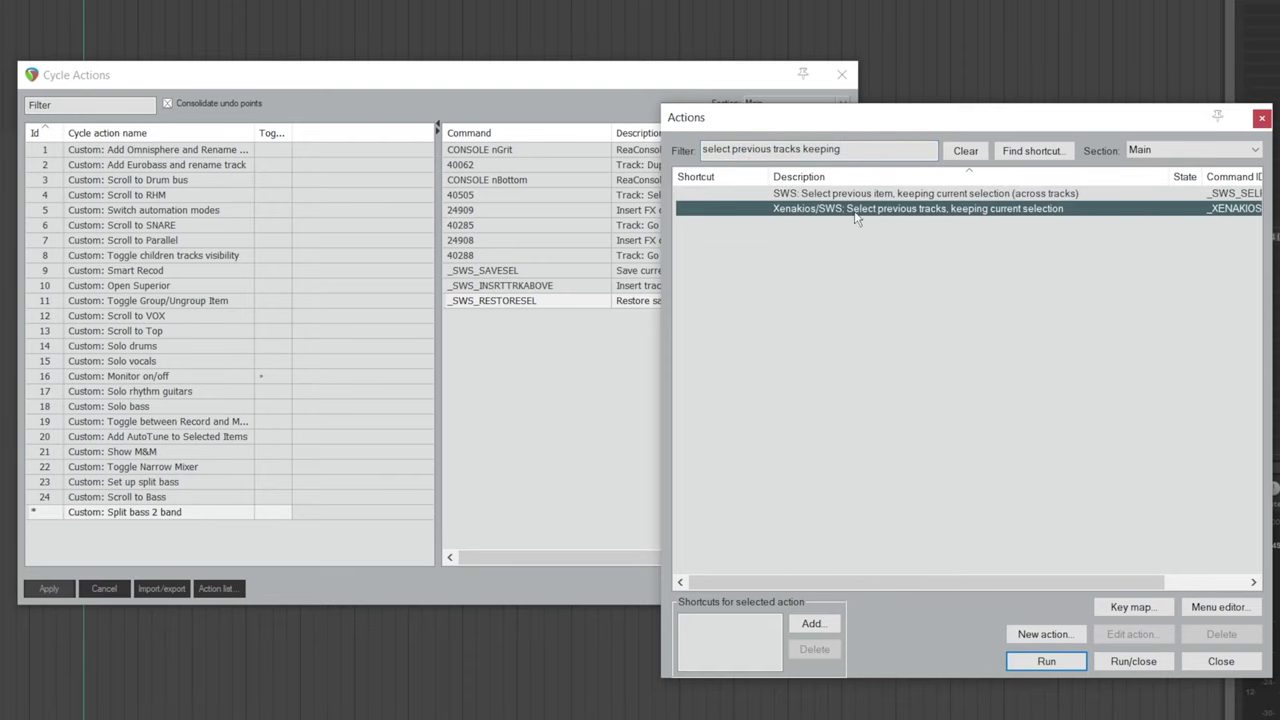
click(858, 195)
click(795, 211)
click(528, 340)
right_click(527, 340)
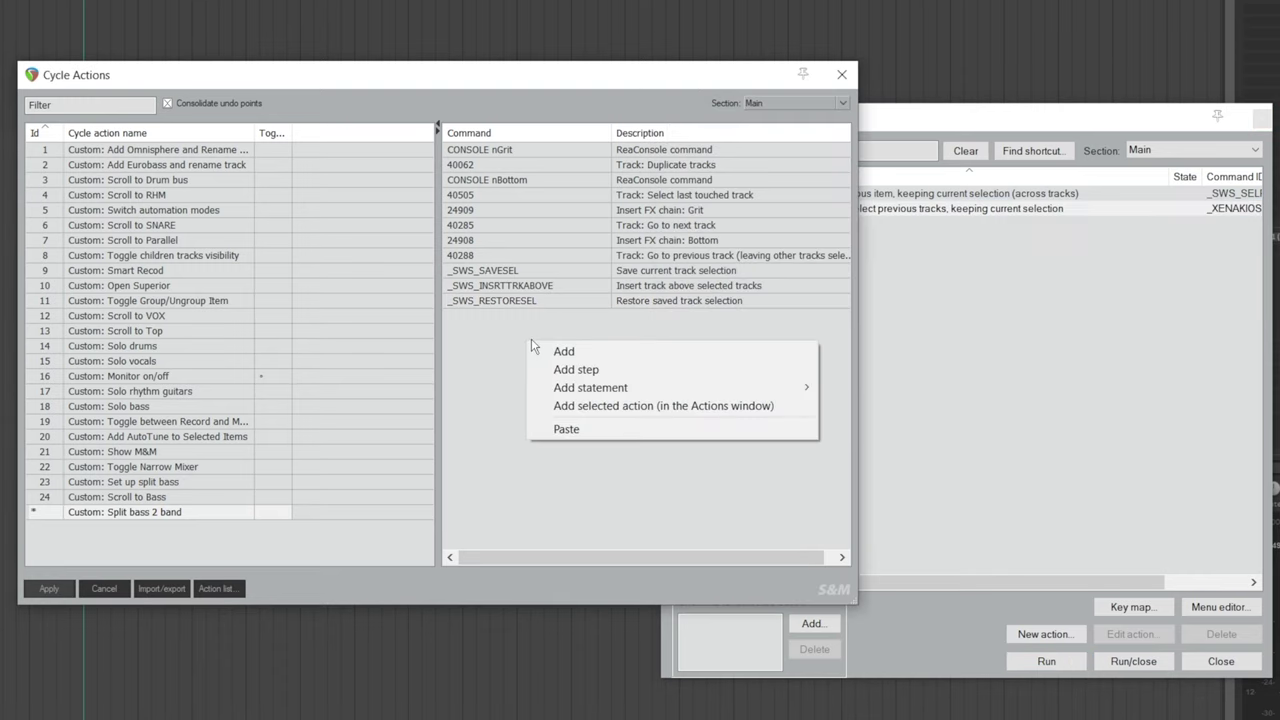
click(585, 405)
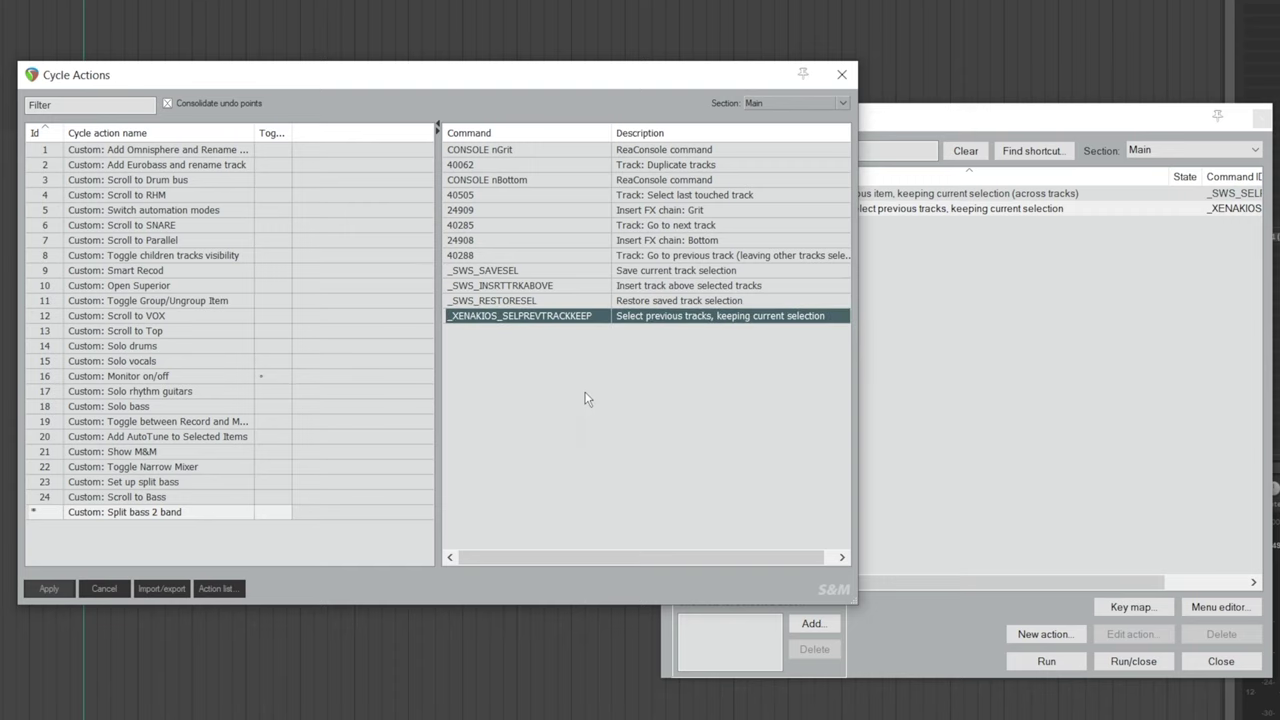
Add the command _SWS_MAKEFOLDER to the cycle action to make a folder from the selected tracks.
right_click(551, 367)
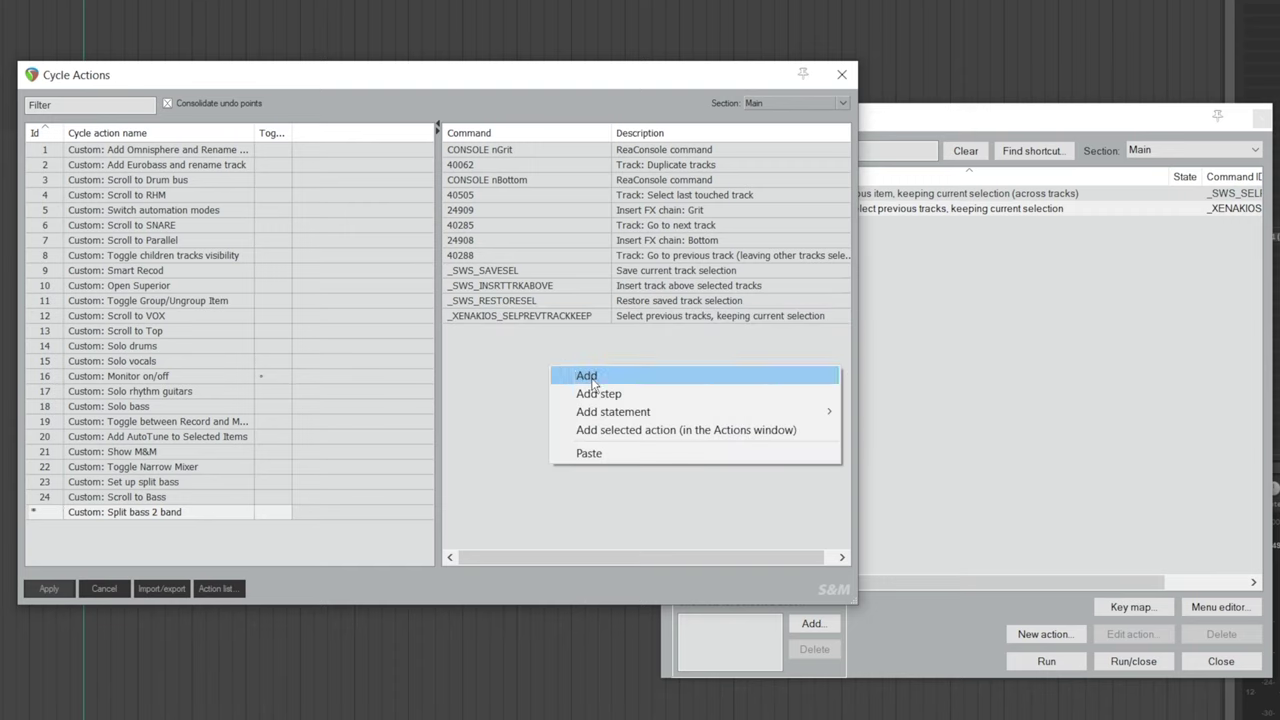
click(590, 377)
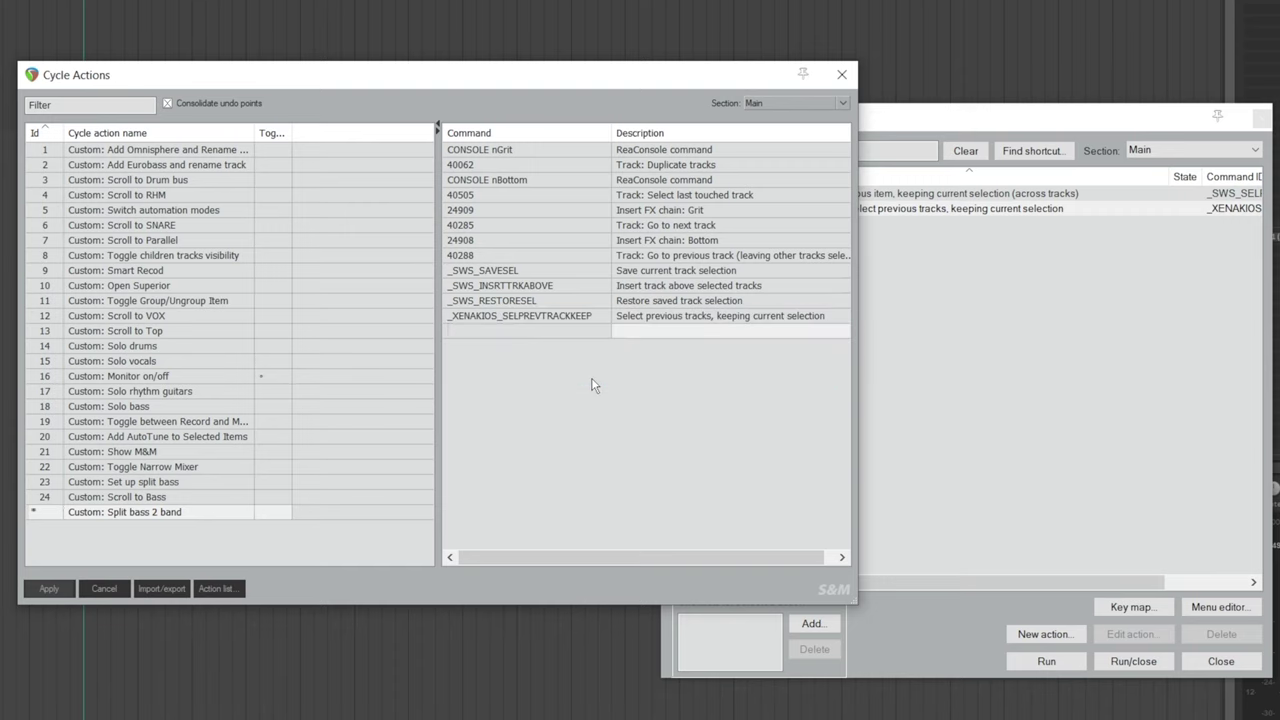
text(_SWS_MAKEFOLDER)
key(Return)
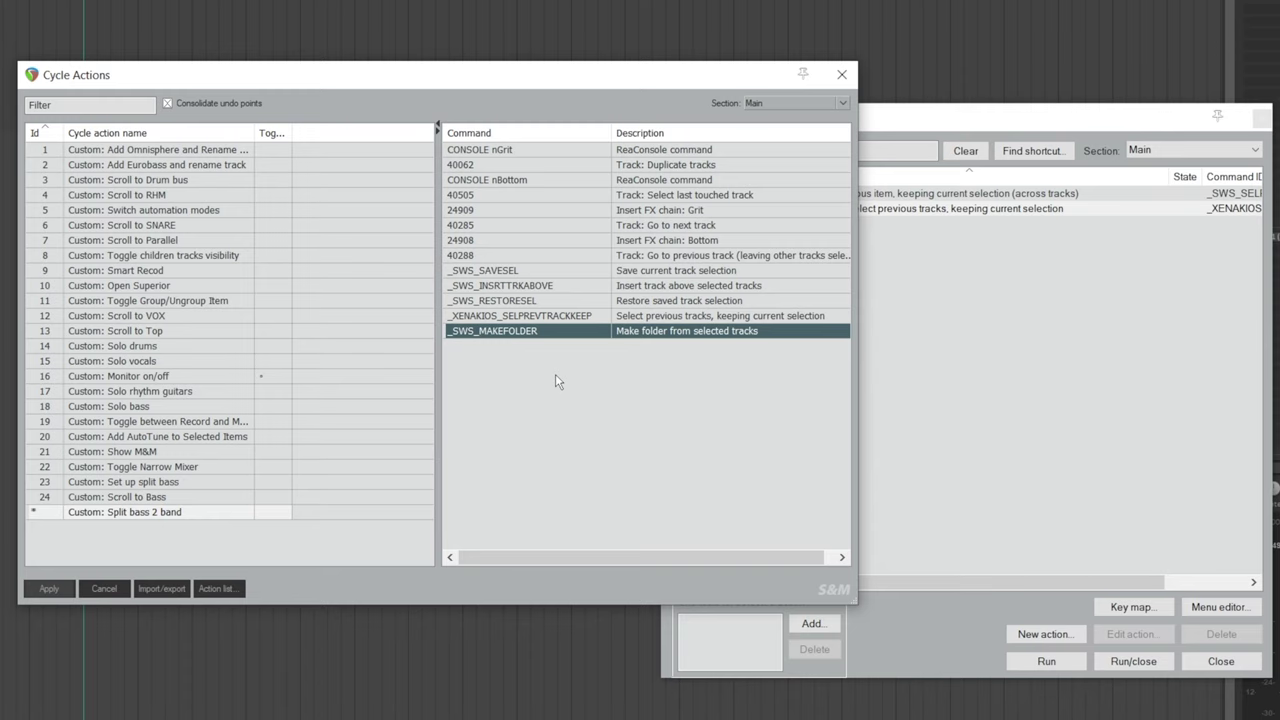
Add the command _SWS_UNSELCHILDREN to the cycle action to unselect the children of the folder track.
right_click(555, 378)
click(600, 385)
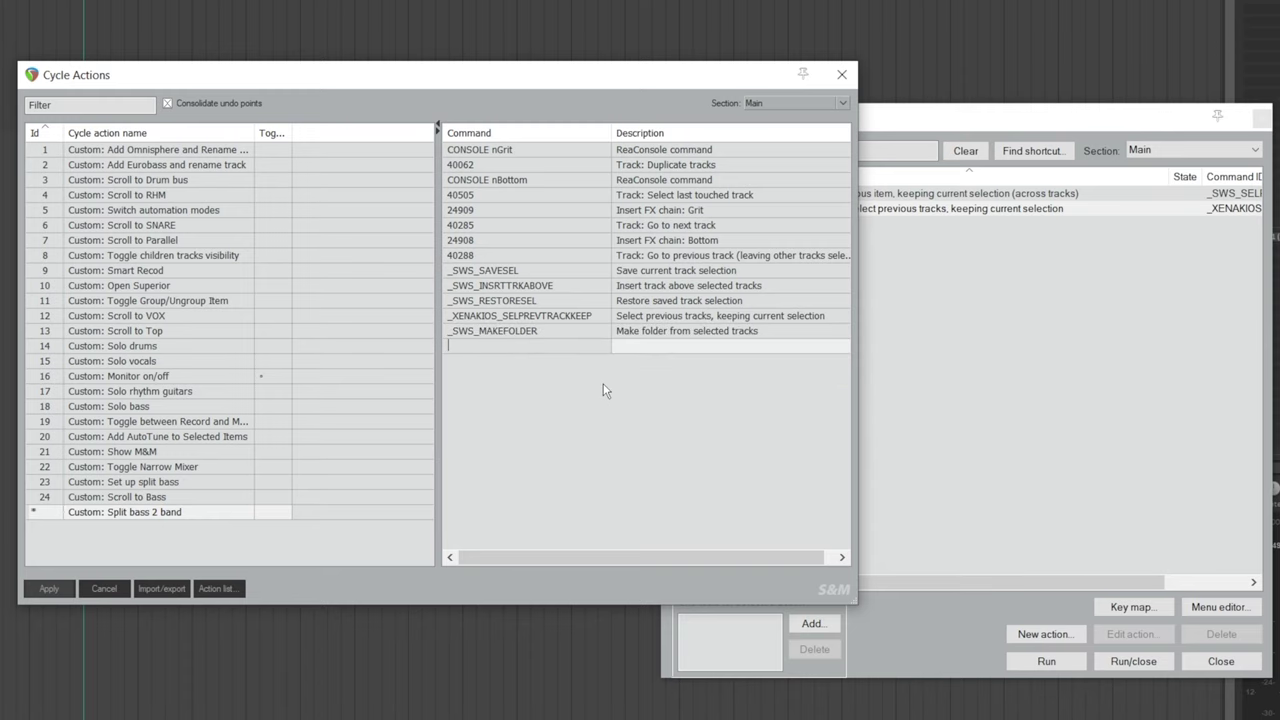
text(_SWS_UNSELCHILDREN)
key(Return)
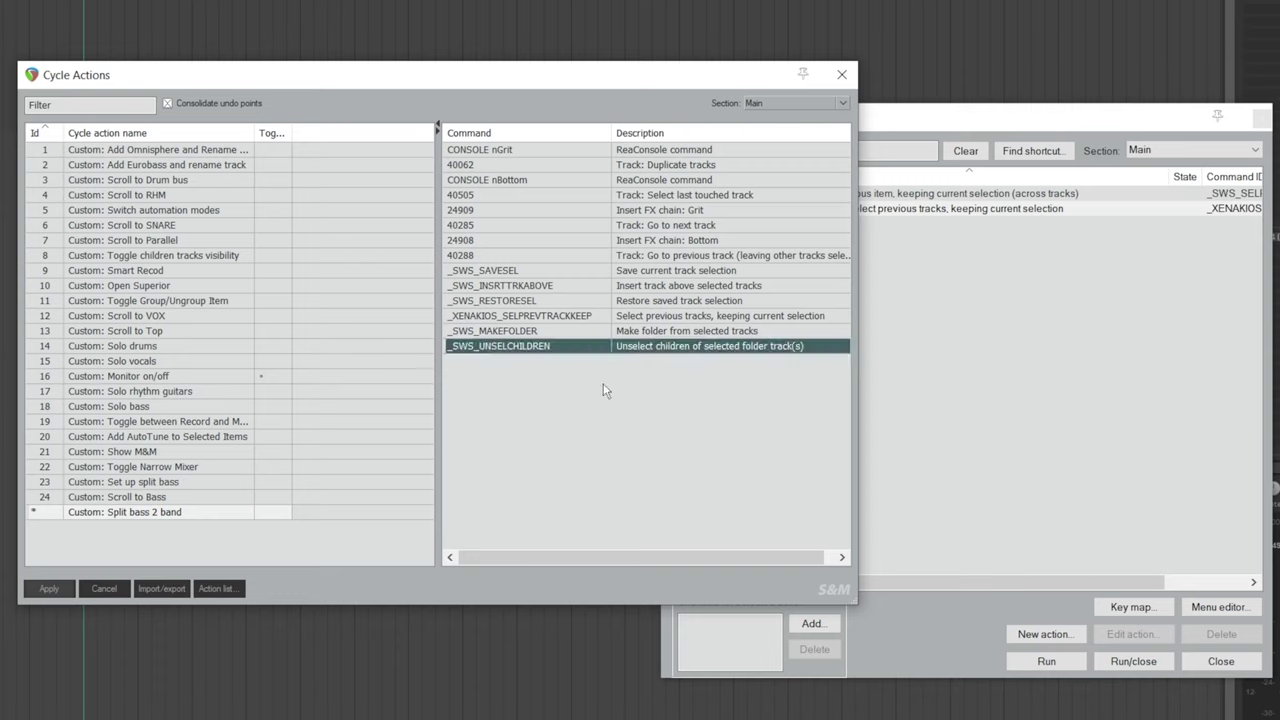
Add the ReaConsole command "CONSOLE nBass" at the end of the cycle action to name the folder track Bass.
right_click(522, 390)
click(587, 396)
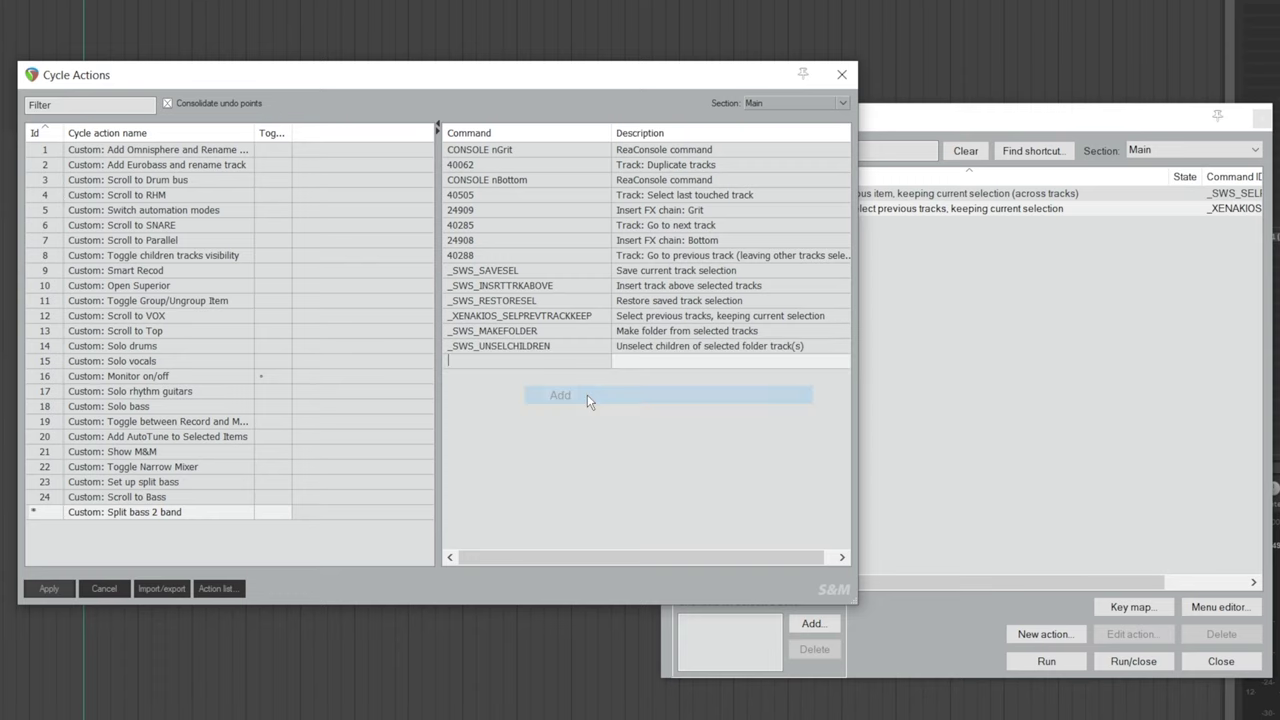
text(CONSOLE)
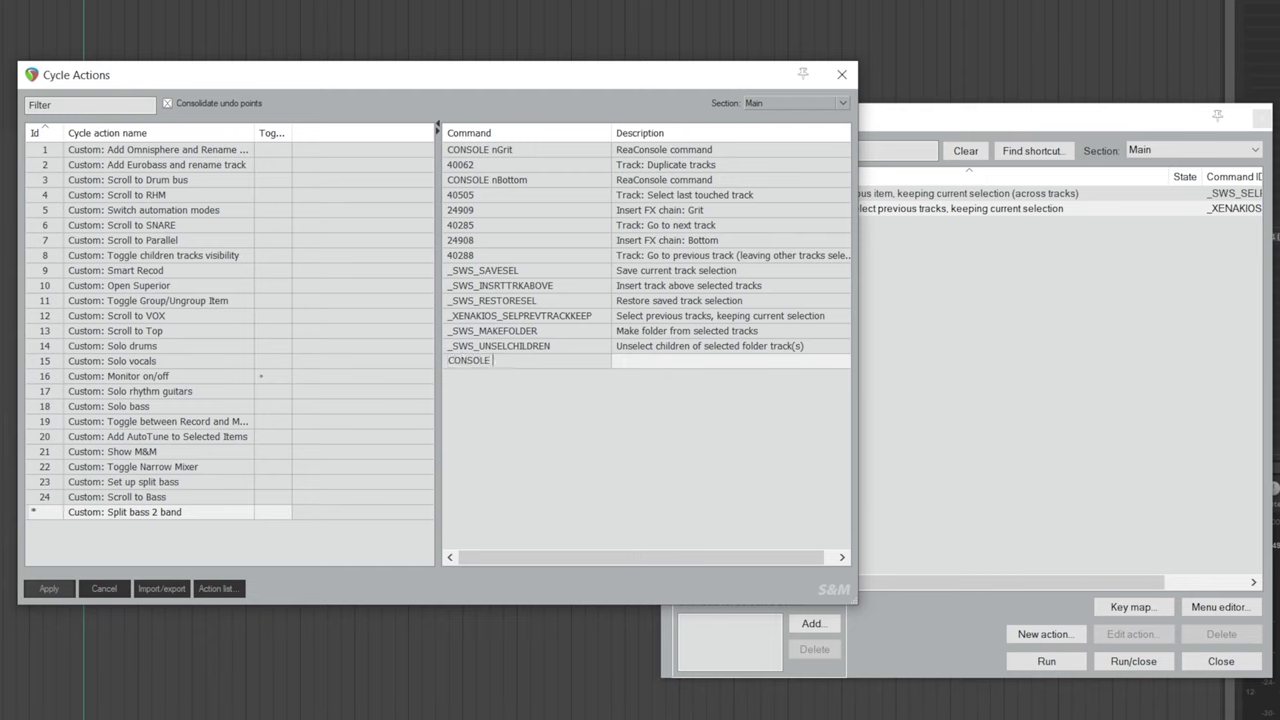
text( nBass)
key(Return)
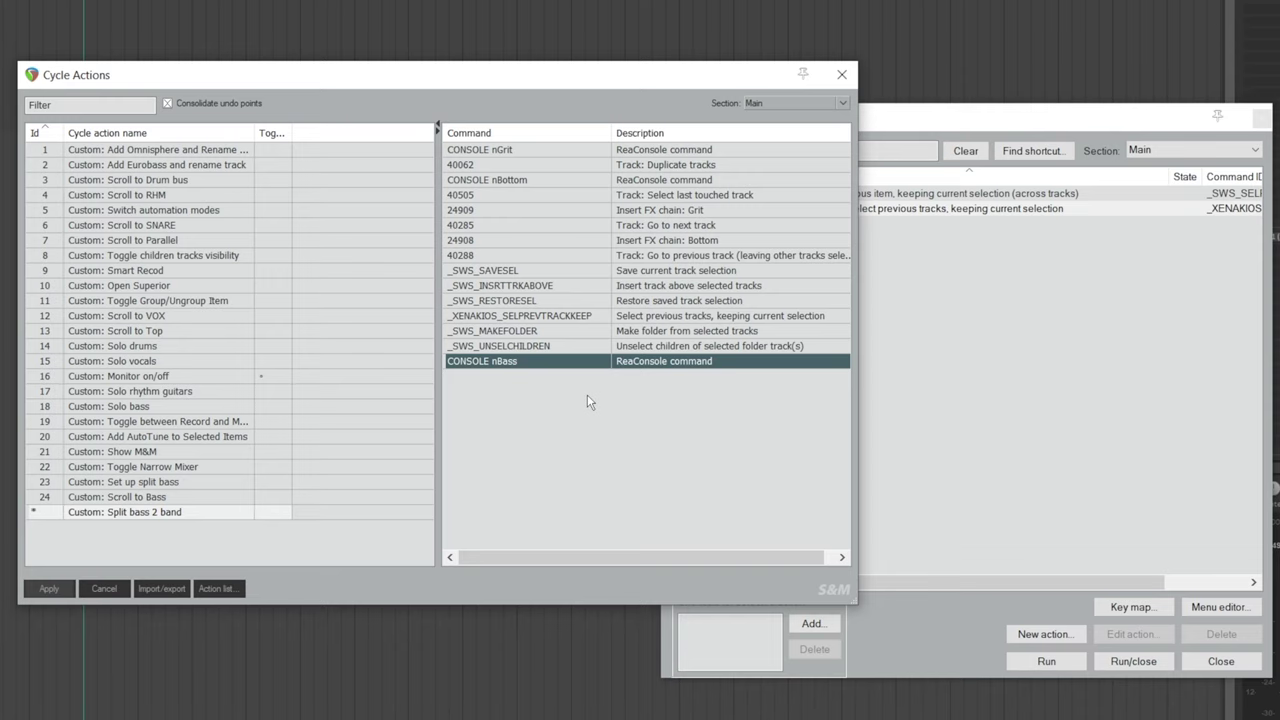
Apply the cycle action changes and run "Custom: Split bass 2 band" on the bass track.
click(48, 591)
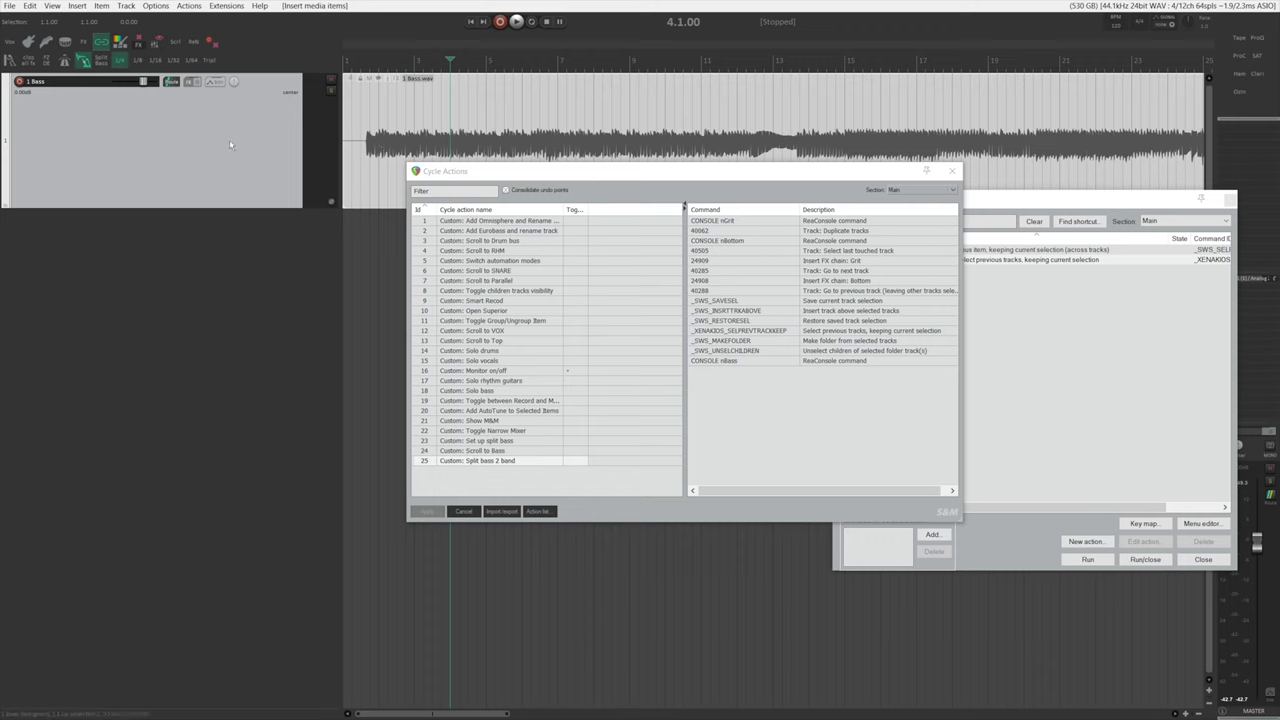
right_click(491, 463)
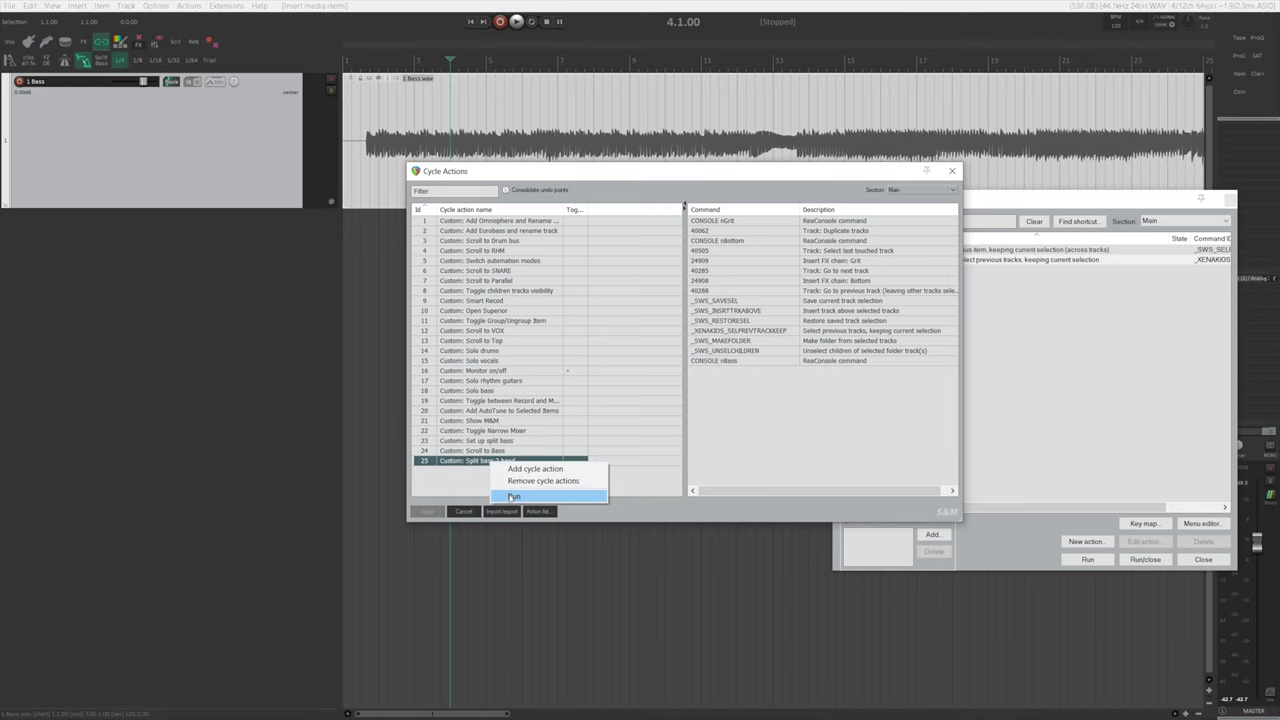
click(512, 497)
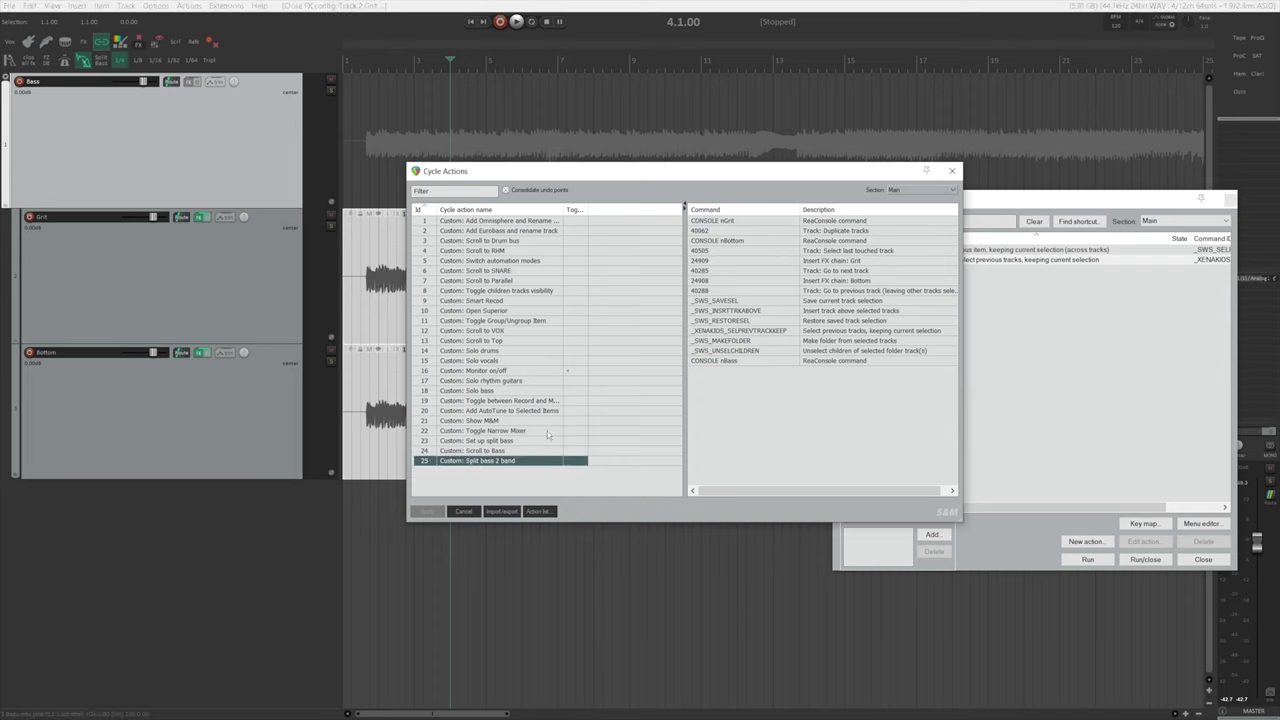
click(1002, 209)
click(928, 250)
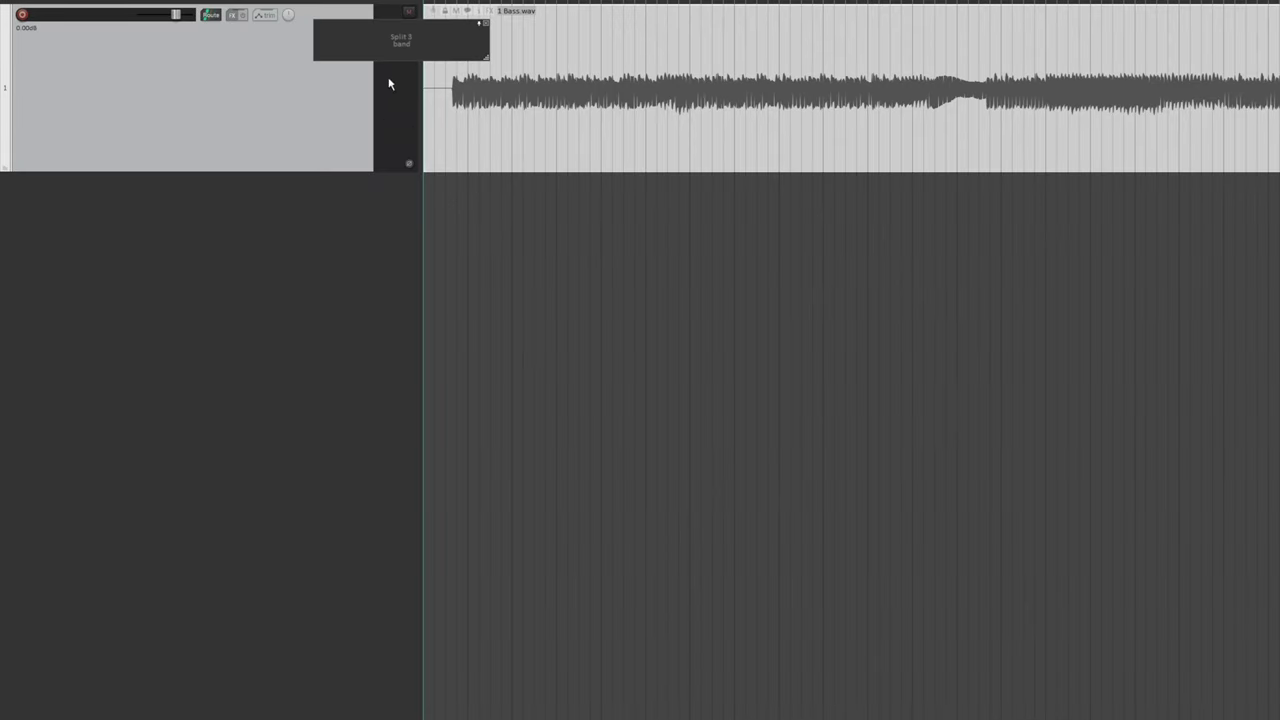
Run the Split 3 band action on the bass track to build a Bass folder with High, Mid and Low tracks.
click(401, 42)
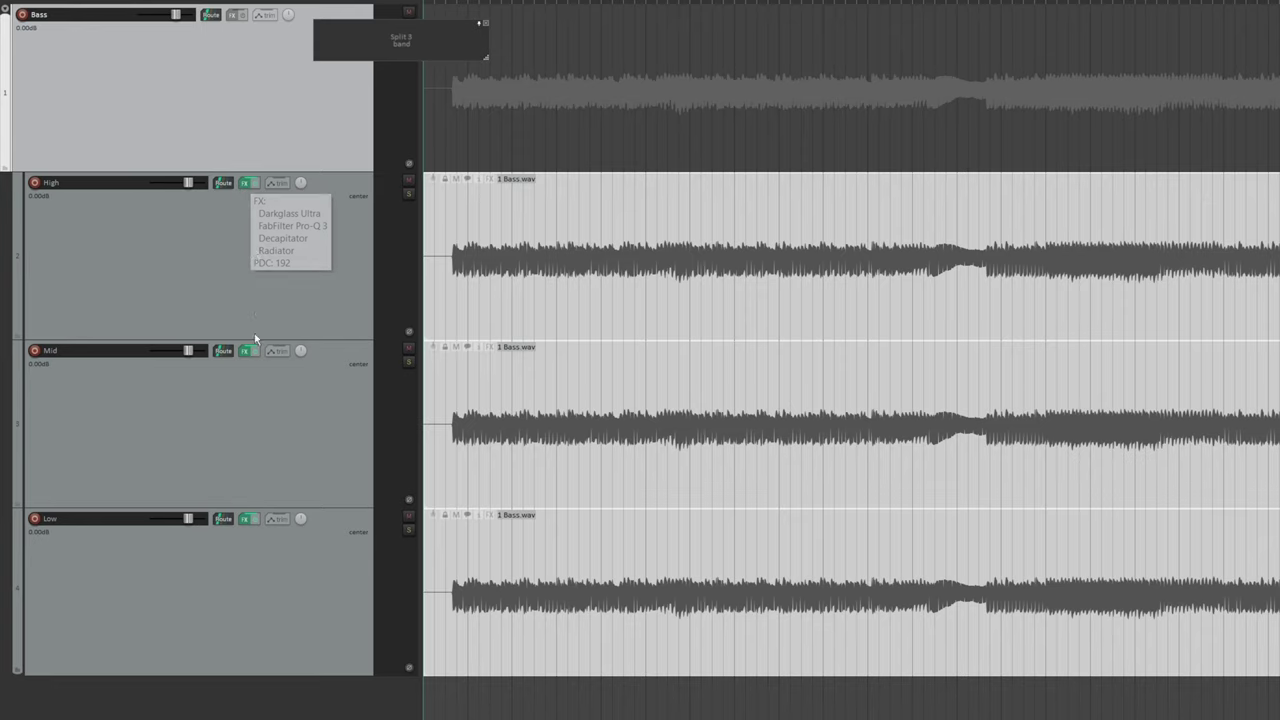
mouse_move(247, 355)
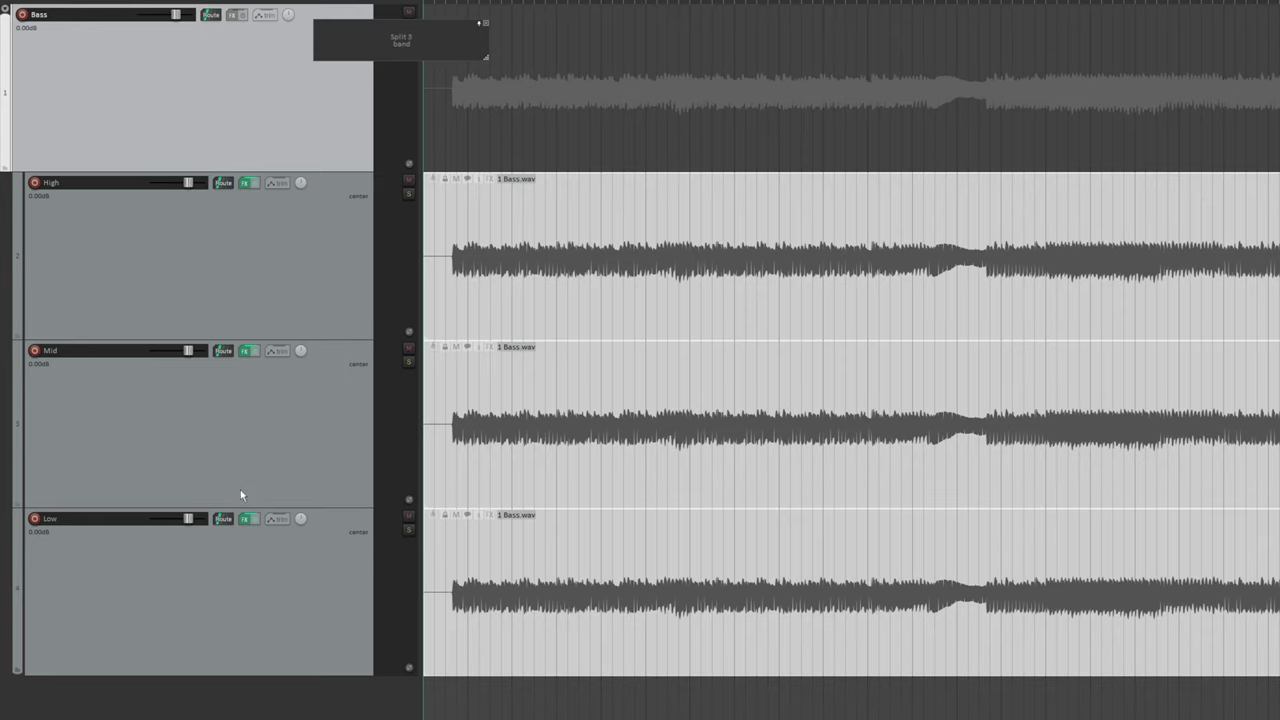
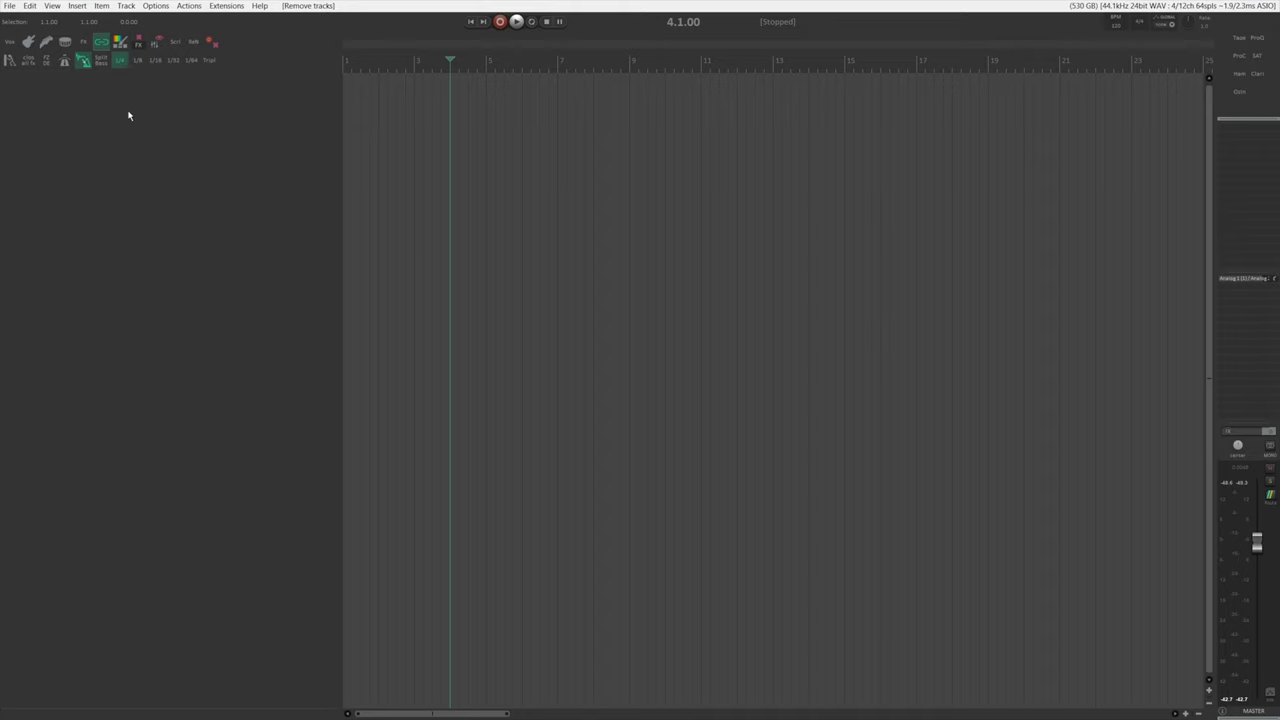
Create a new track and go through the Darkglass Ultra and Decapitator plugins that follow Pro-Q 3 in its FX chain.
double_click(150, 128)
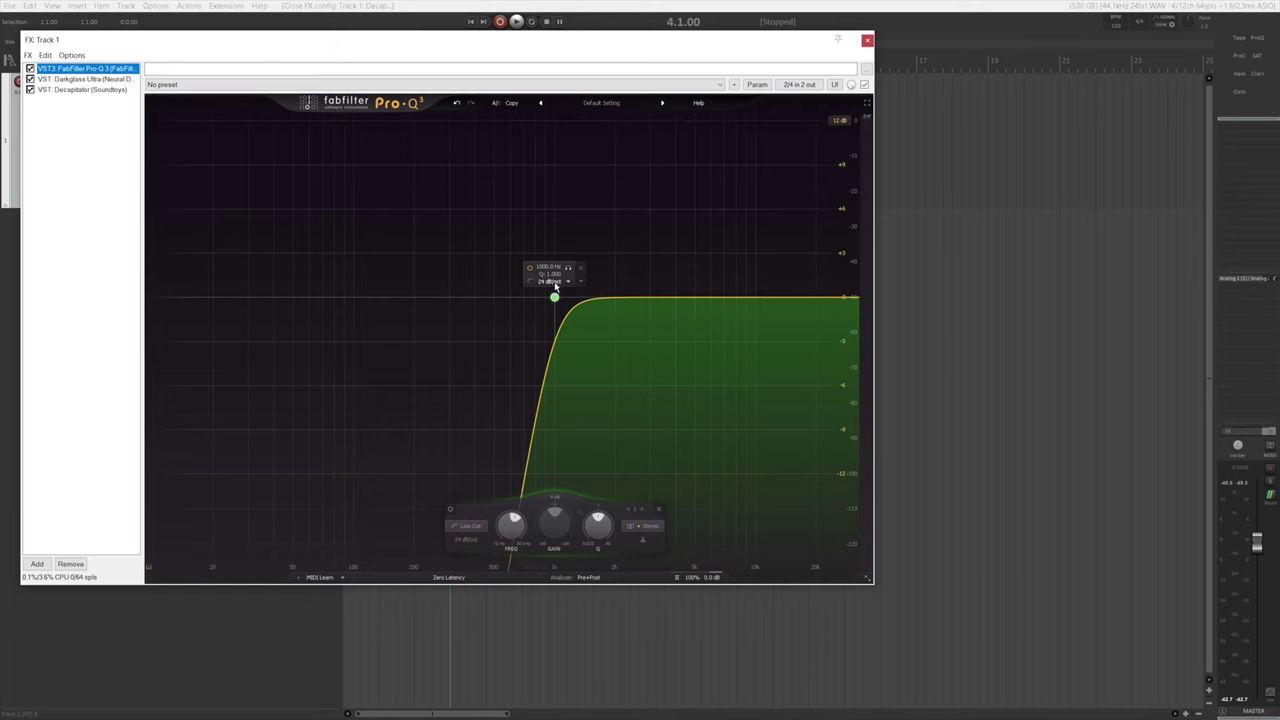
click(100, 79)
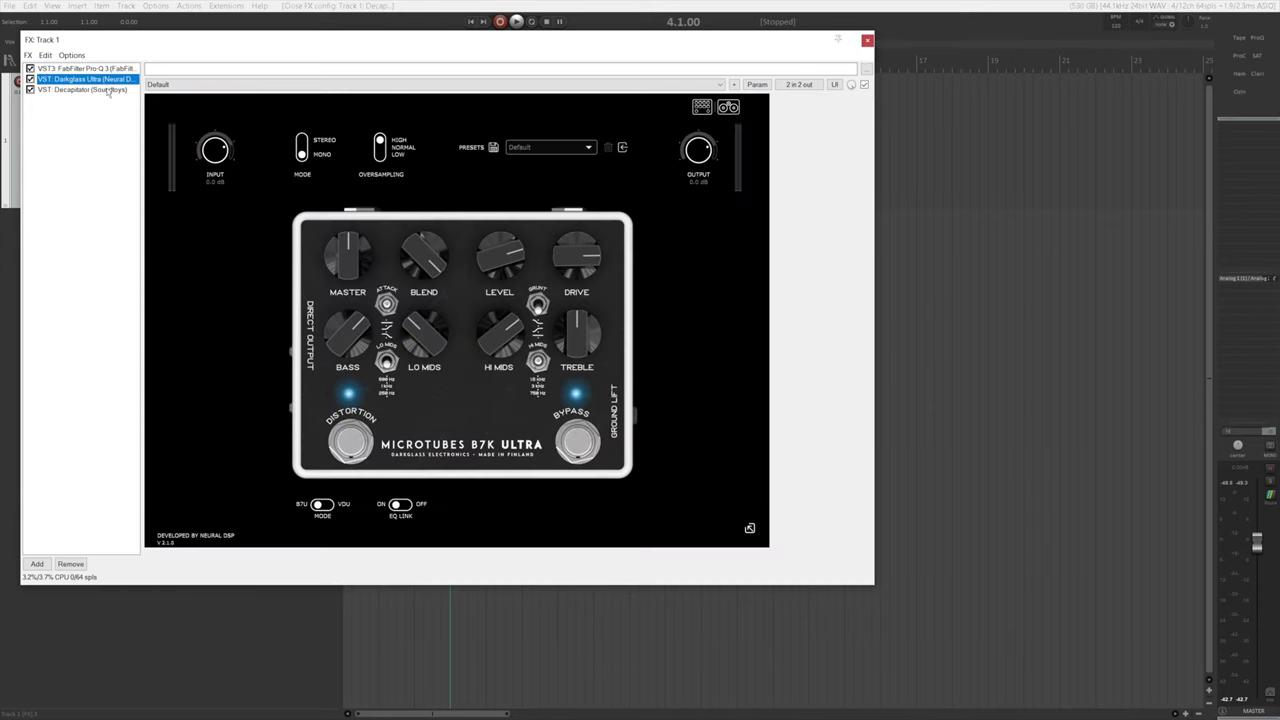
click(106, 90)
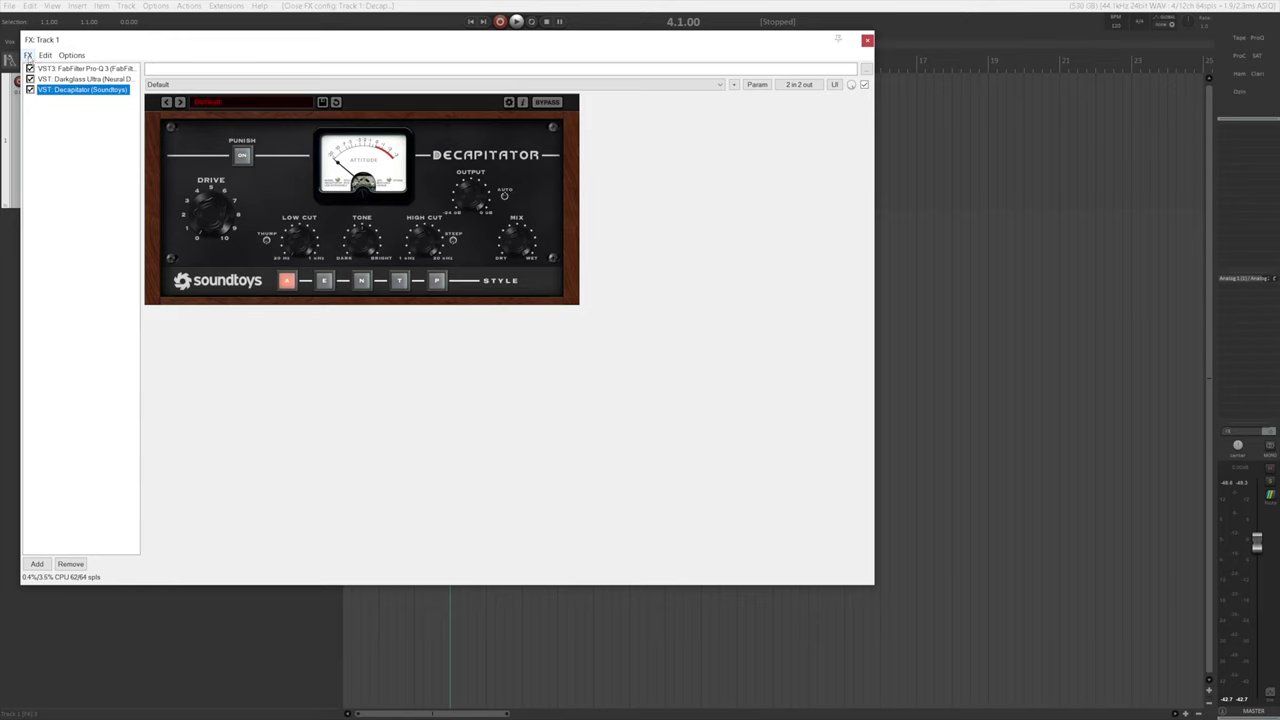
Save the track's FX chain as "test" and delete all three plugins from the chain.
click(29, 56)
click(85, 101)
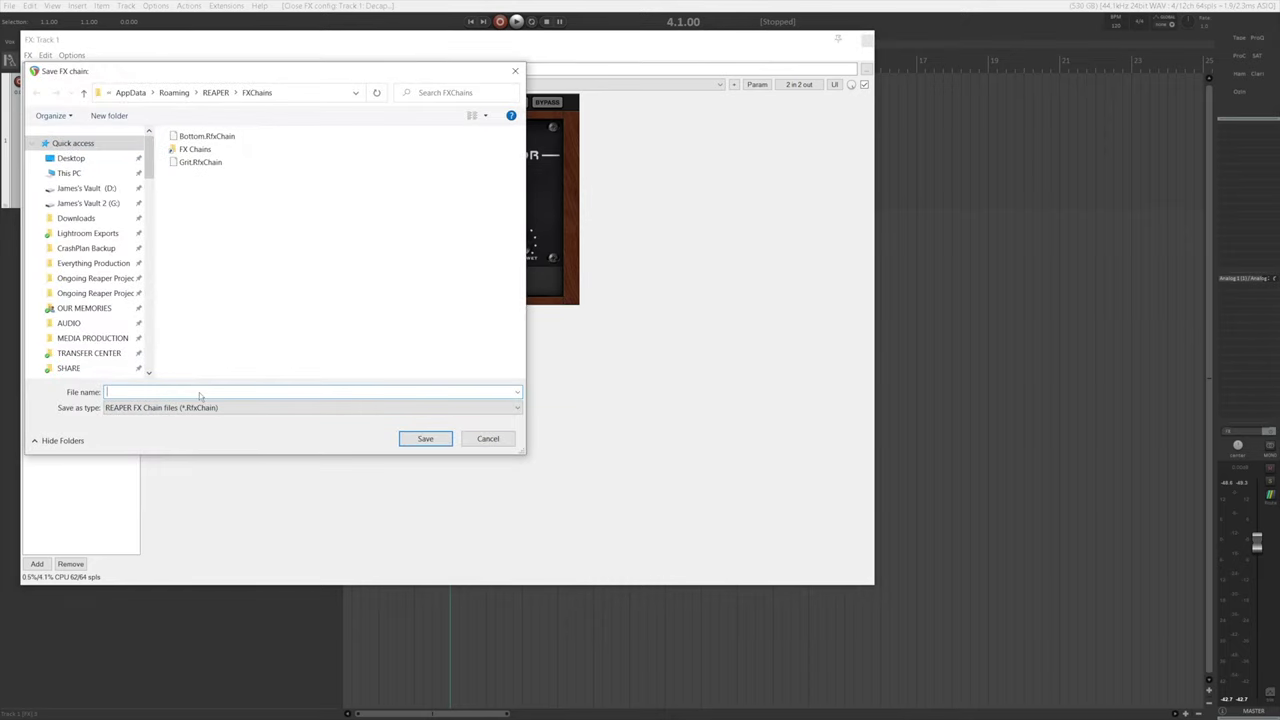
text(test)
key(Return)
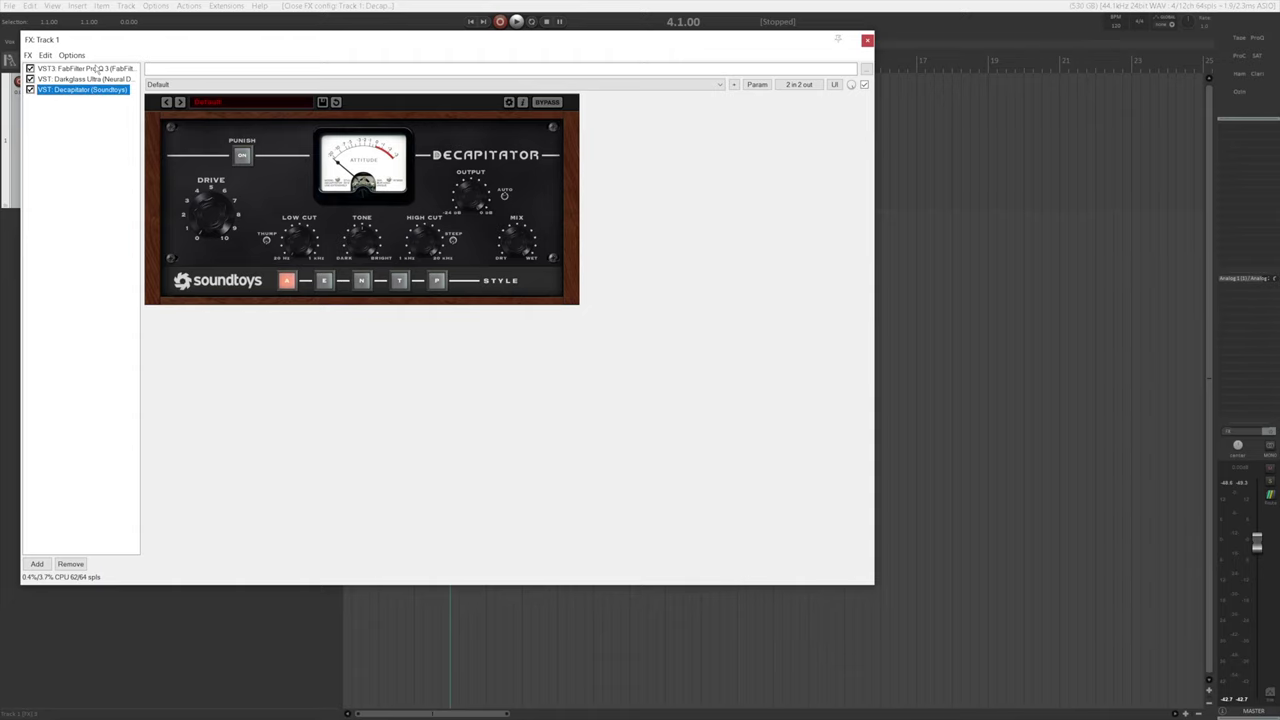
shift+click(97, 68)
key(Delete)
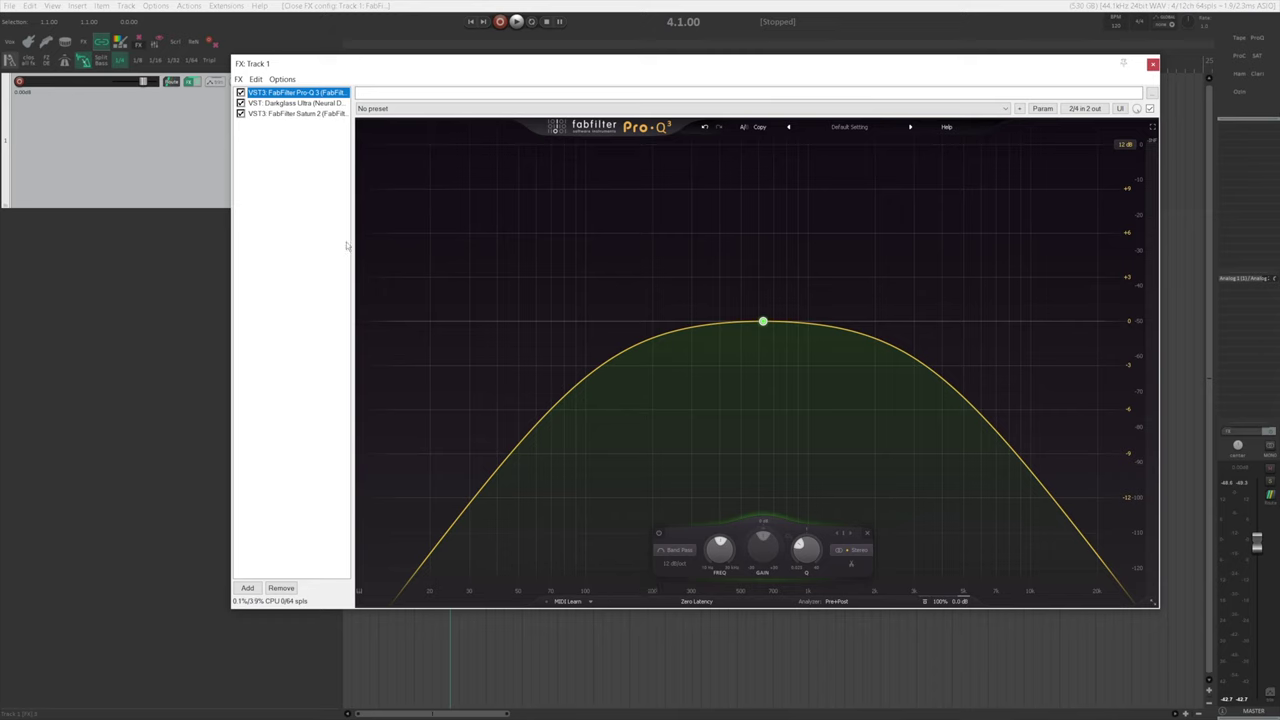
Go through the Darkglass Ultra and Saturn 2 plugins, save the FX chain as "Mid" and delete all three plugins.
click(326, 104)
click(327, 114)
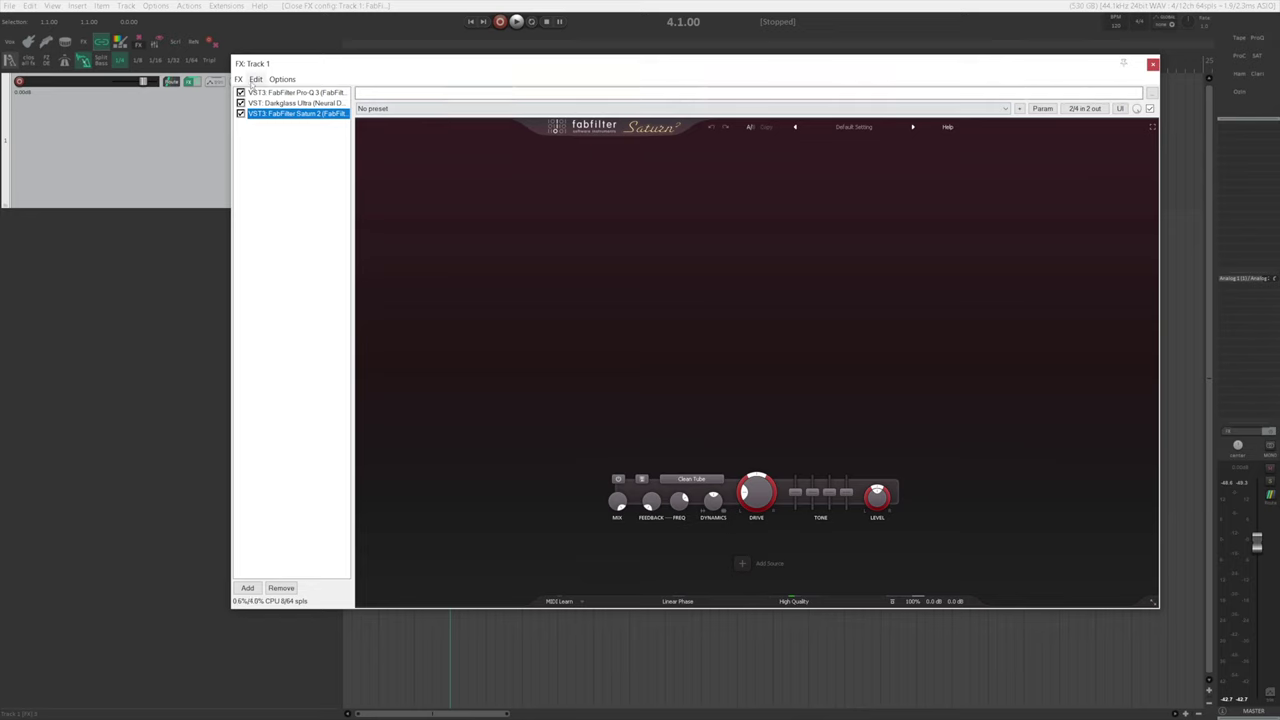
click(239, 79)
click(256, 131)
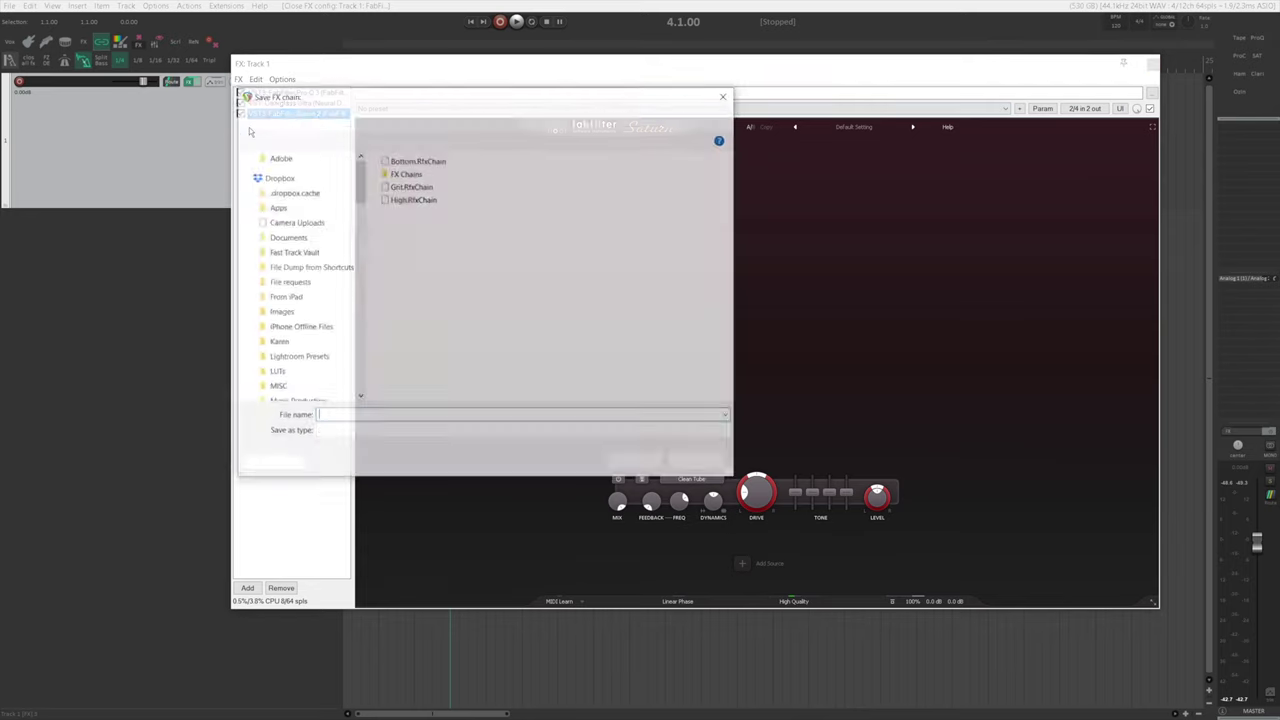
text(Sat)
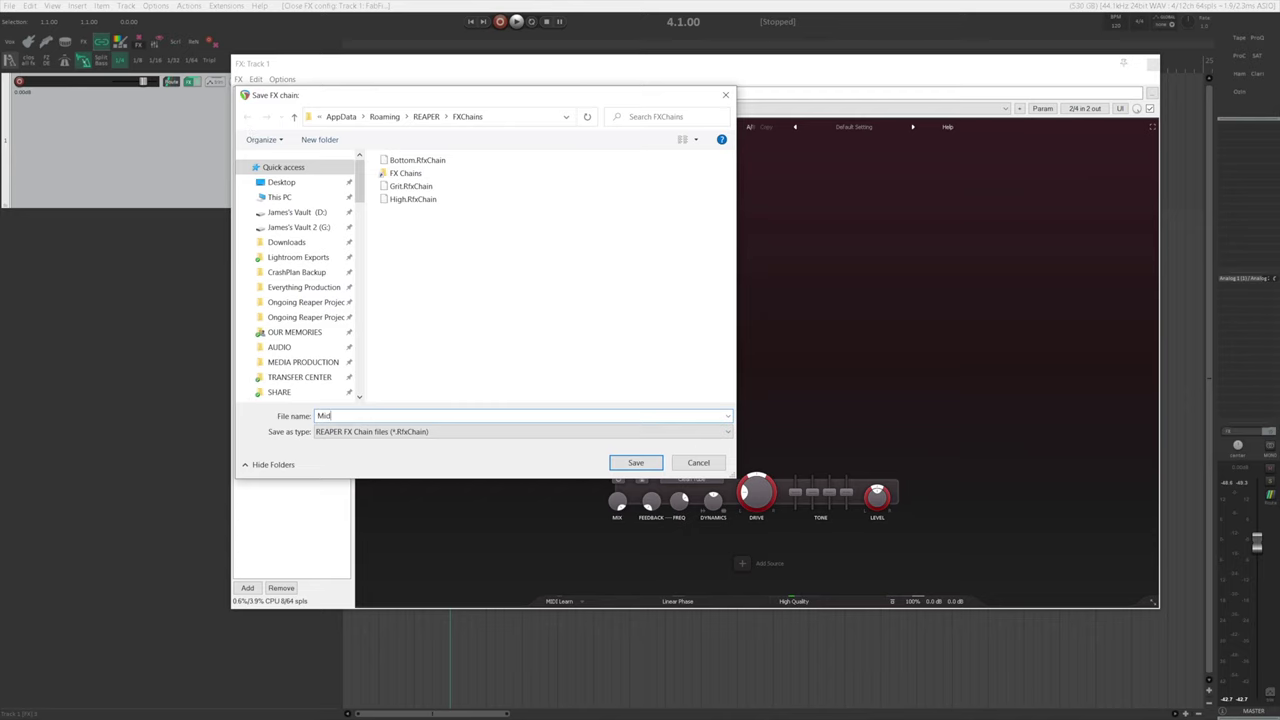
key(Return)
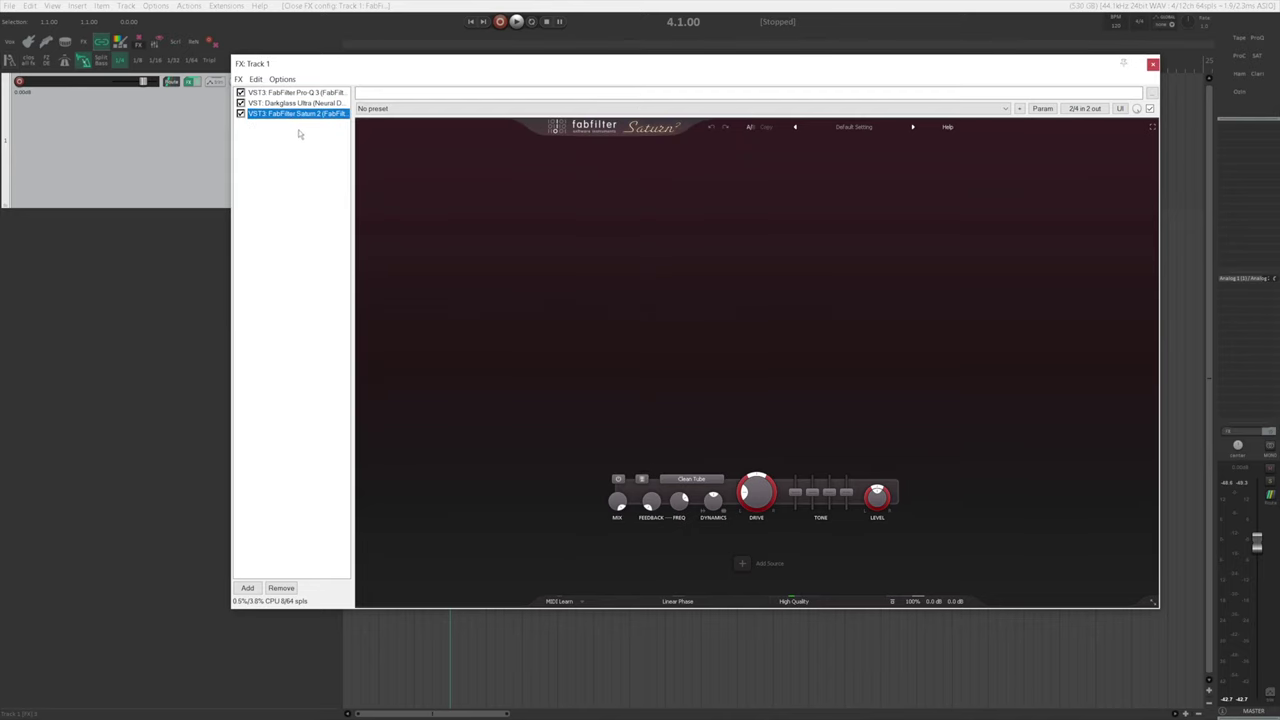
shift+click(300, 92)
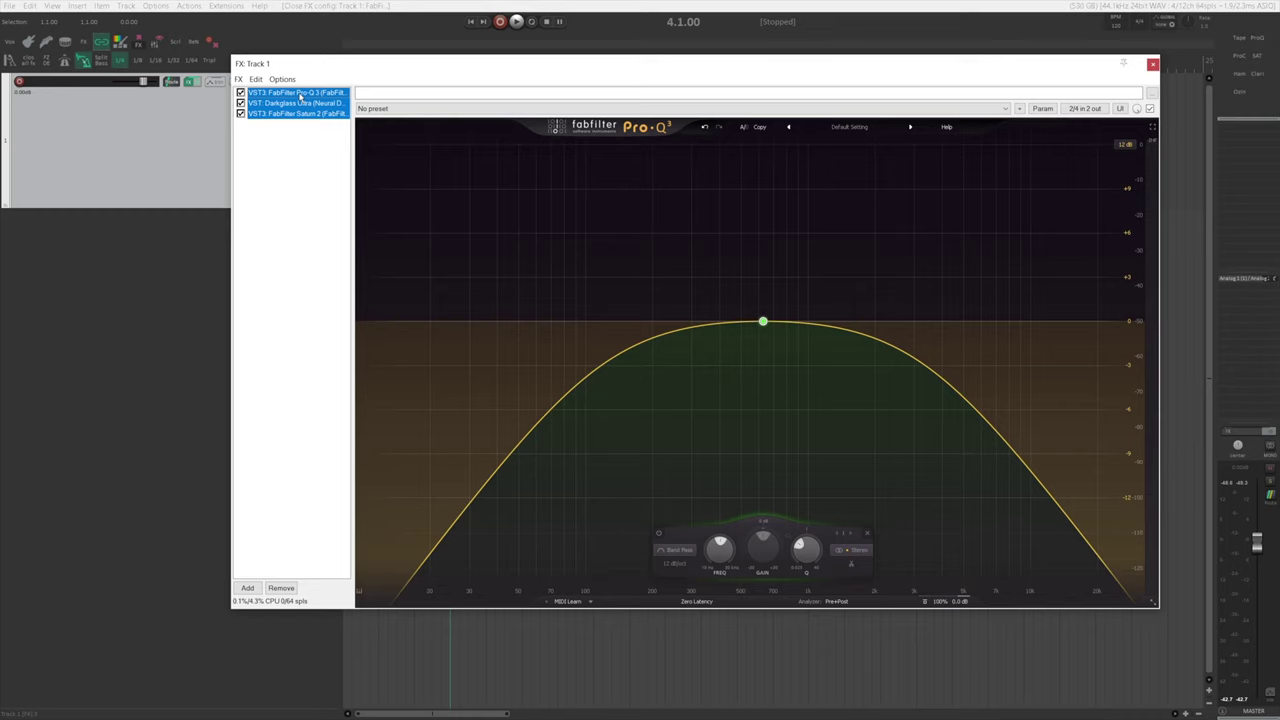
key(Delete)
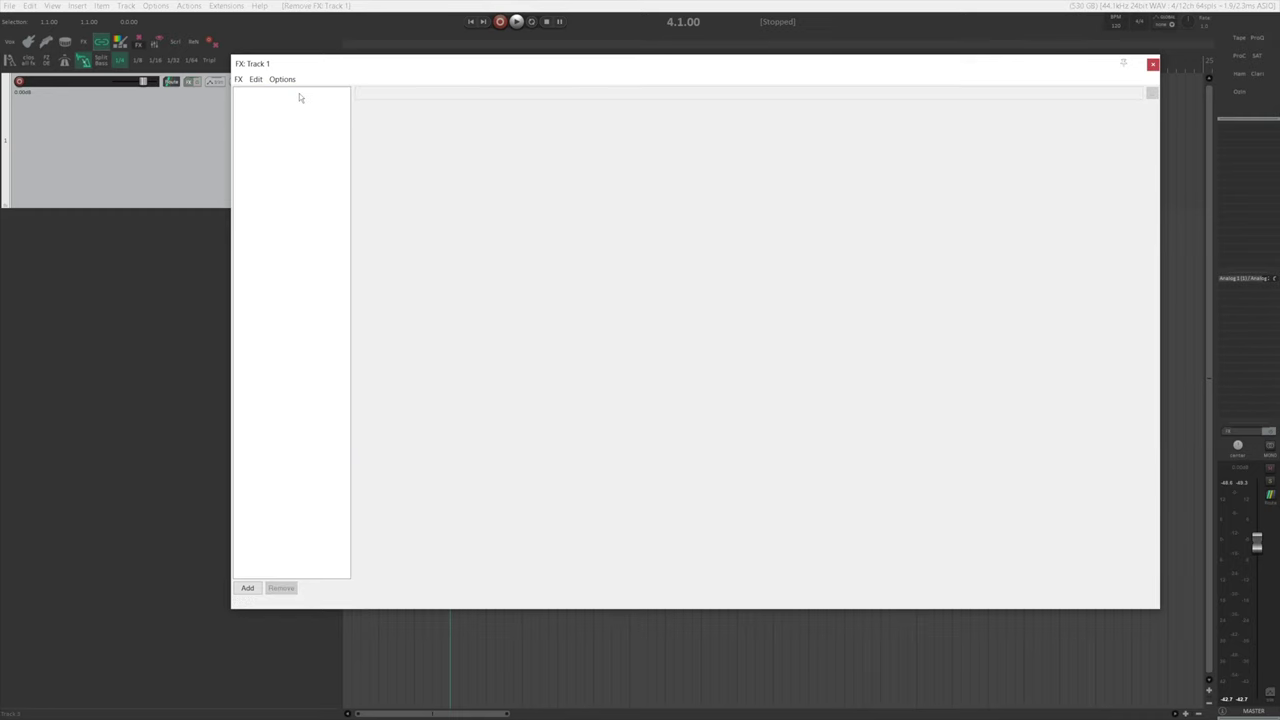
key(ctrl+z)
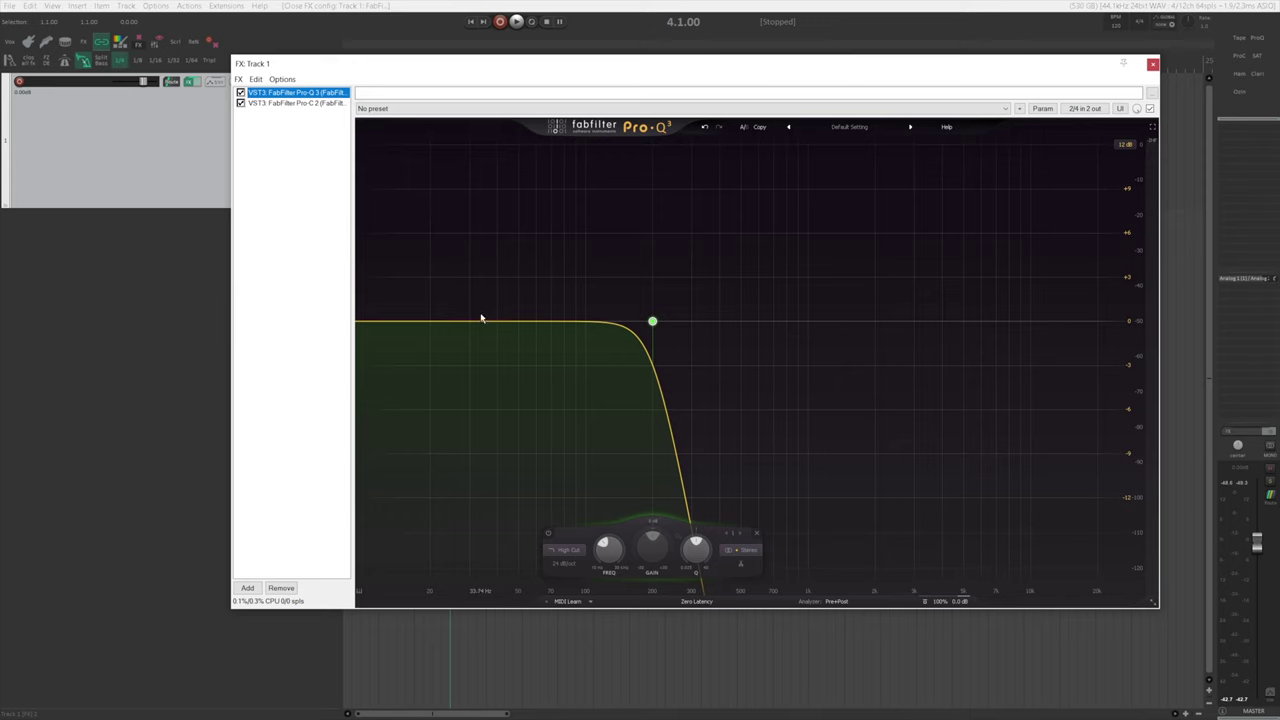
Save the Pro-Q 3 and Pro-C 2 FX chain as "Low" and empty the track's FX chain.
click(296, 104)
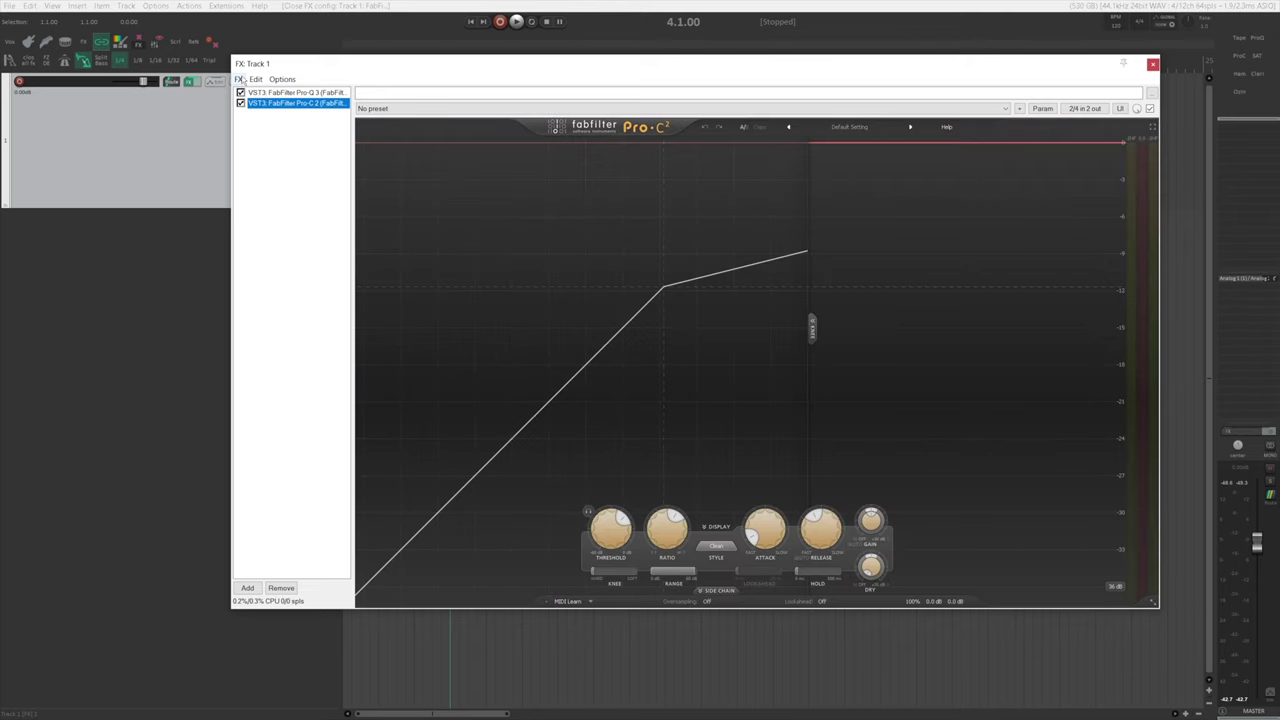
click(239, 79)
click(270, 129)
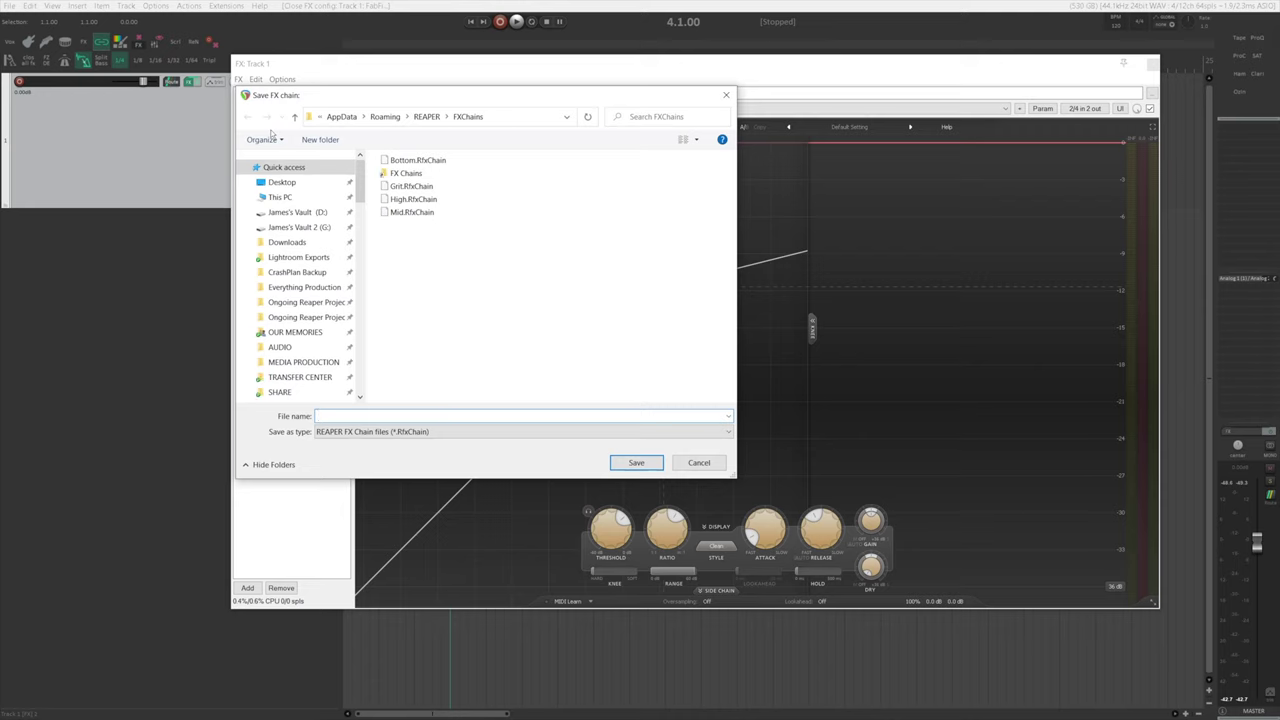
text(Glue)
key(Return)
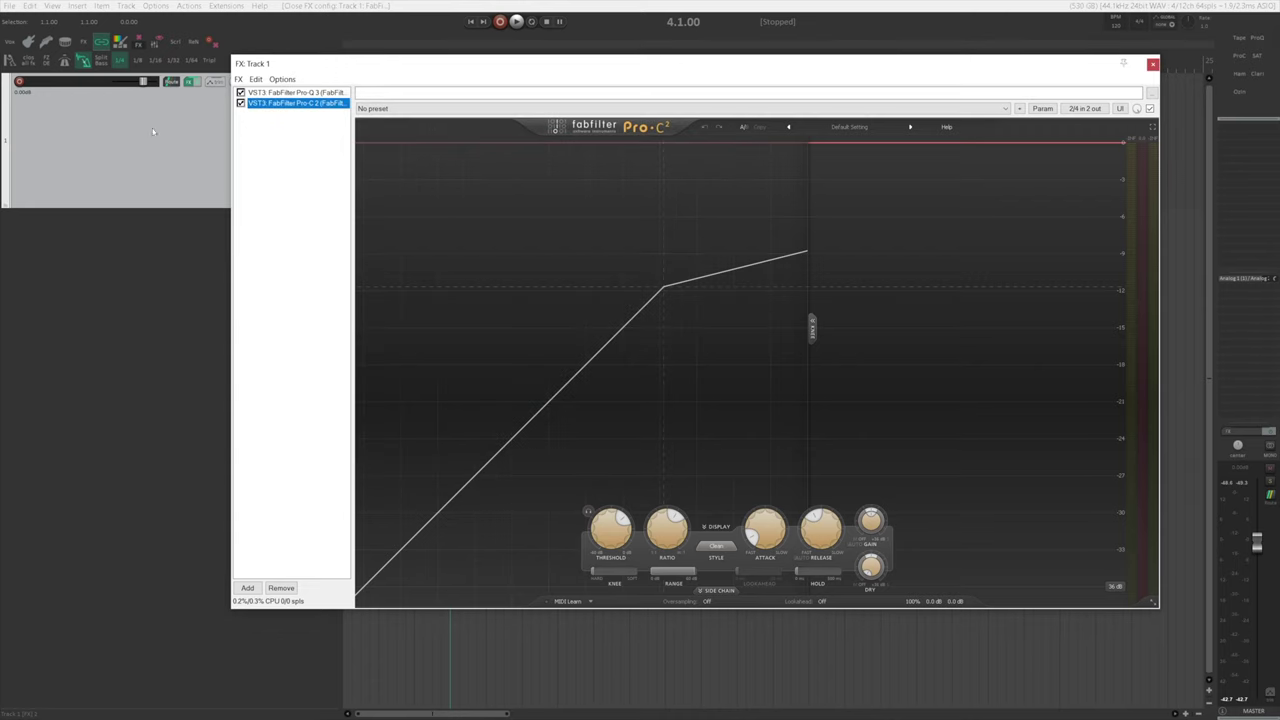
shift+click(285, 93)
key(Escape)
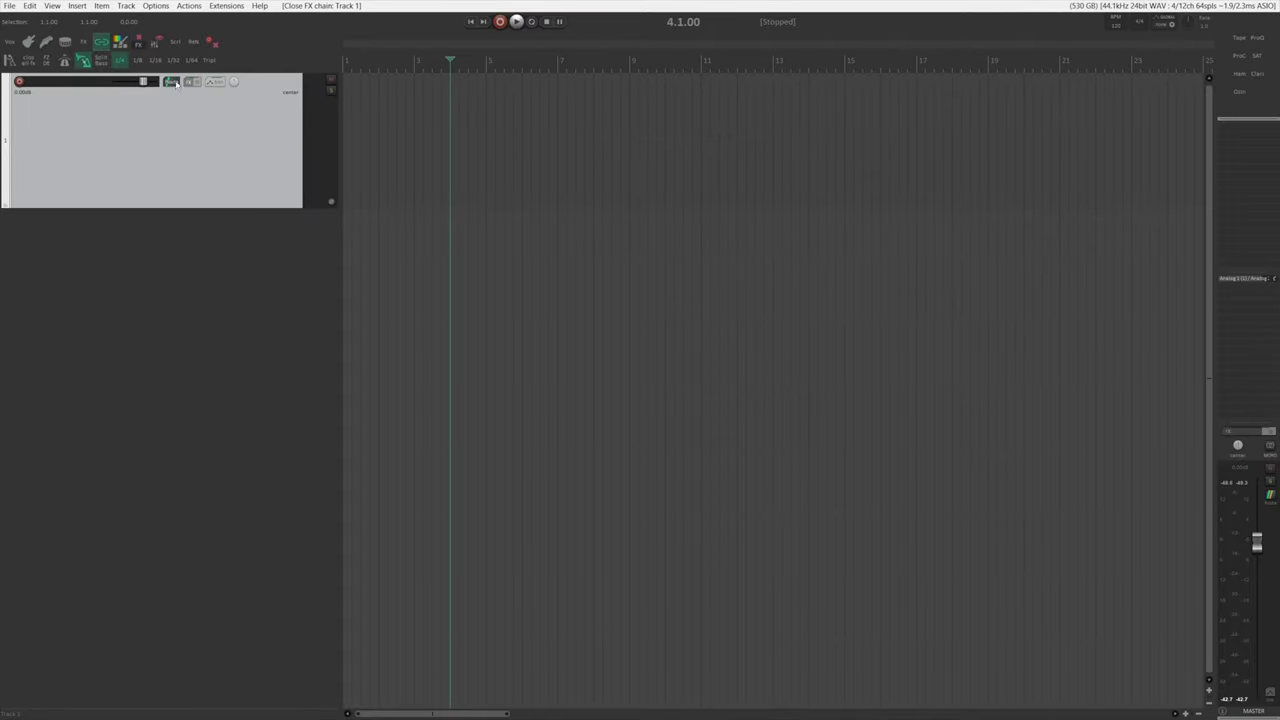
List the saved FX chains with the plugin filter cleared and open shortcut creation for the High chain.
click(190, 82)
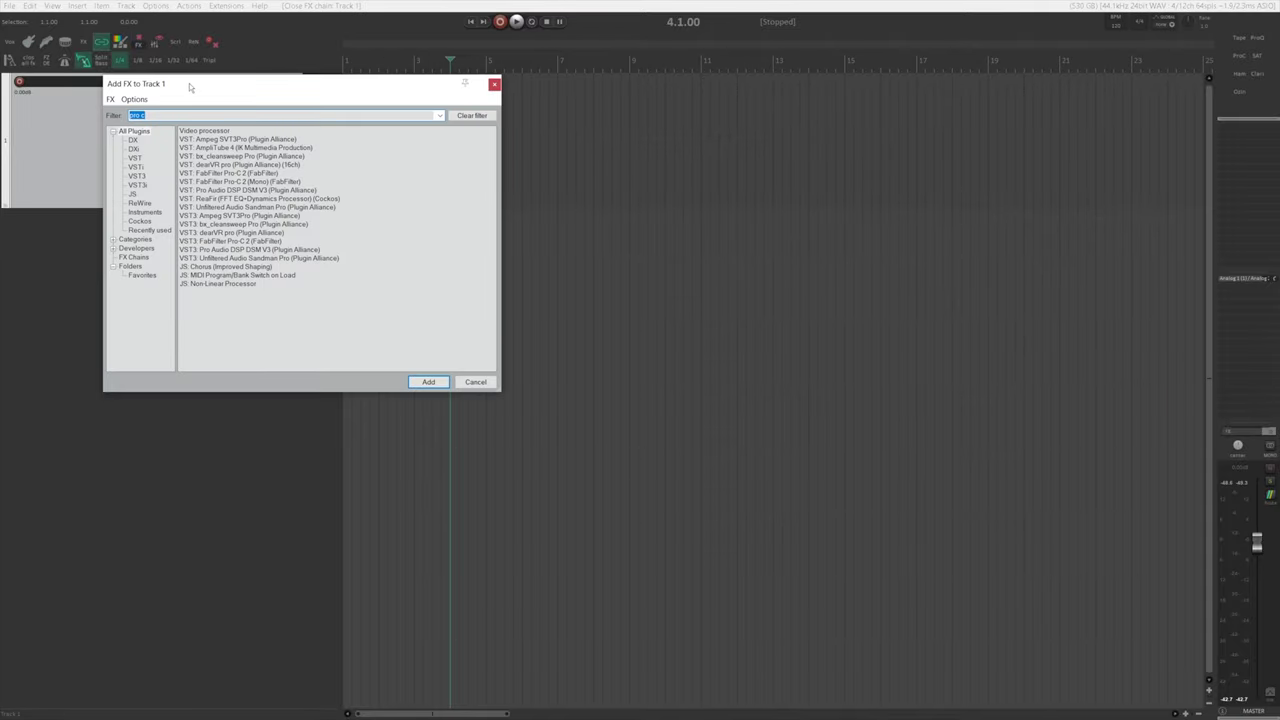
click(467, 117)
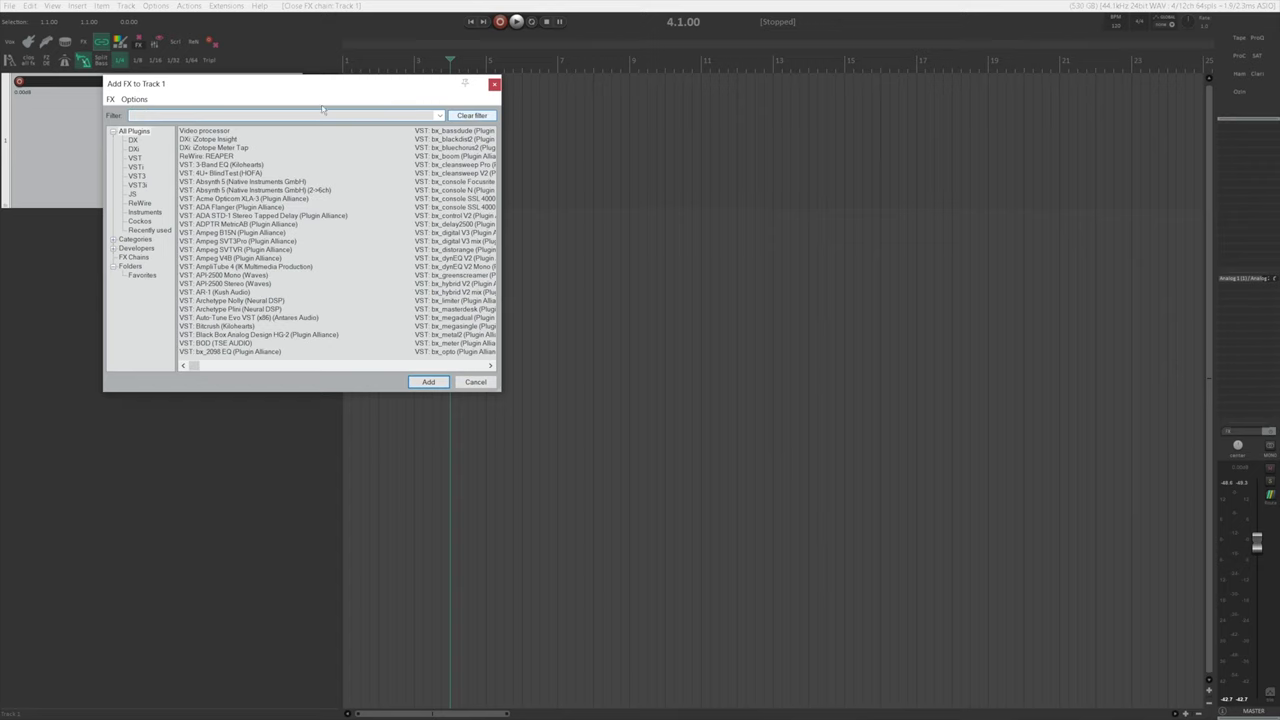
click(133, 257)
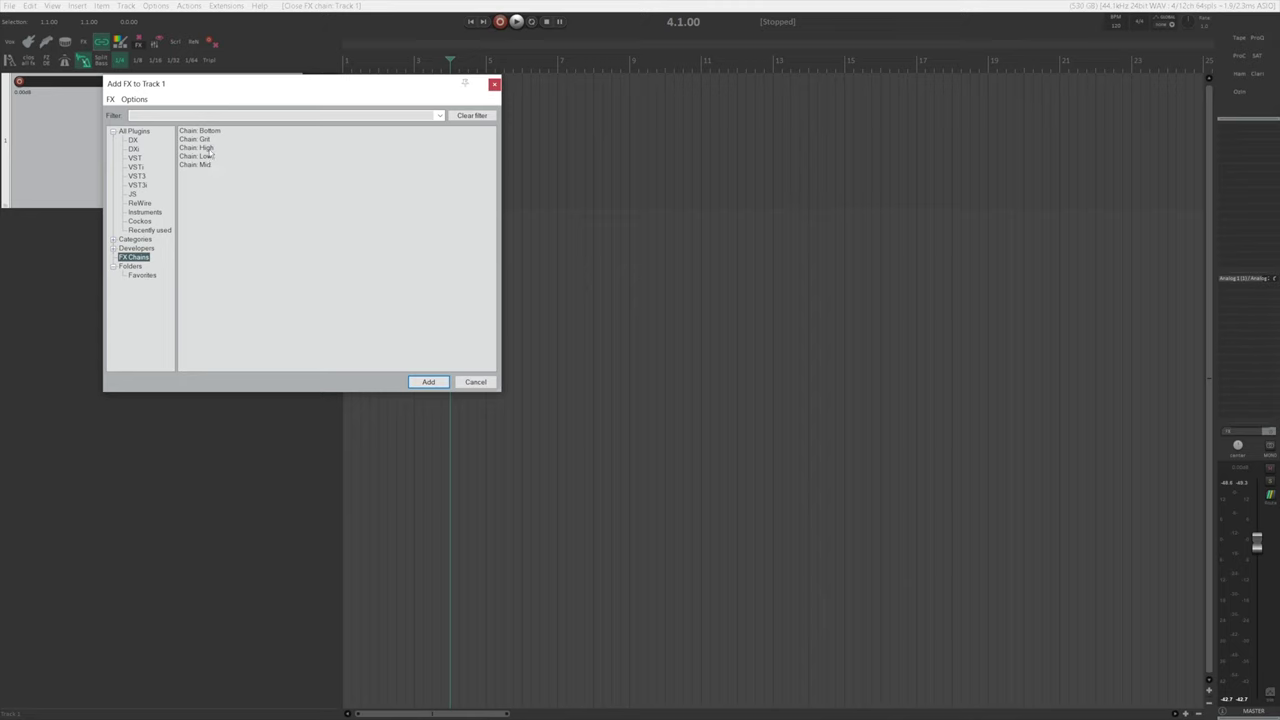
click(209, 148)
click(209, 164)
click(209, 156)
click(204, 148)
right_click(203, 149)
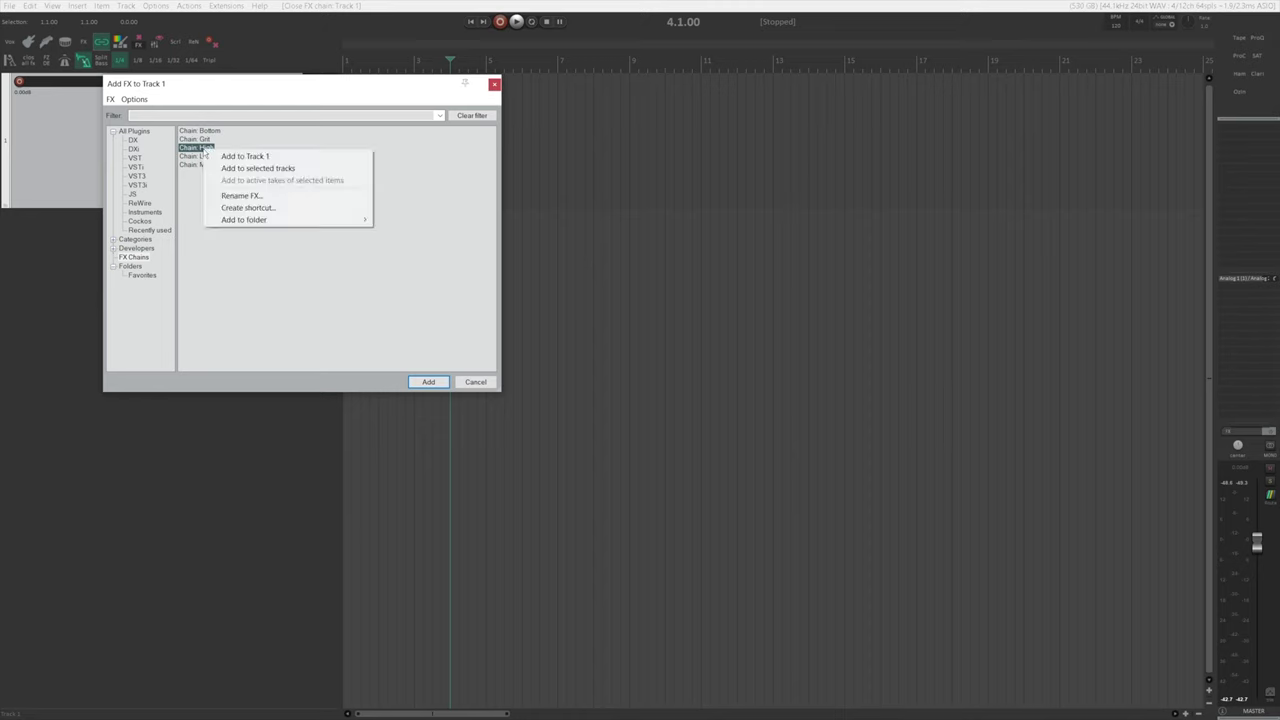
click(244, 208)
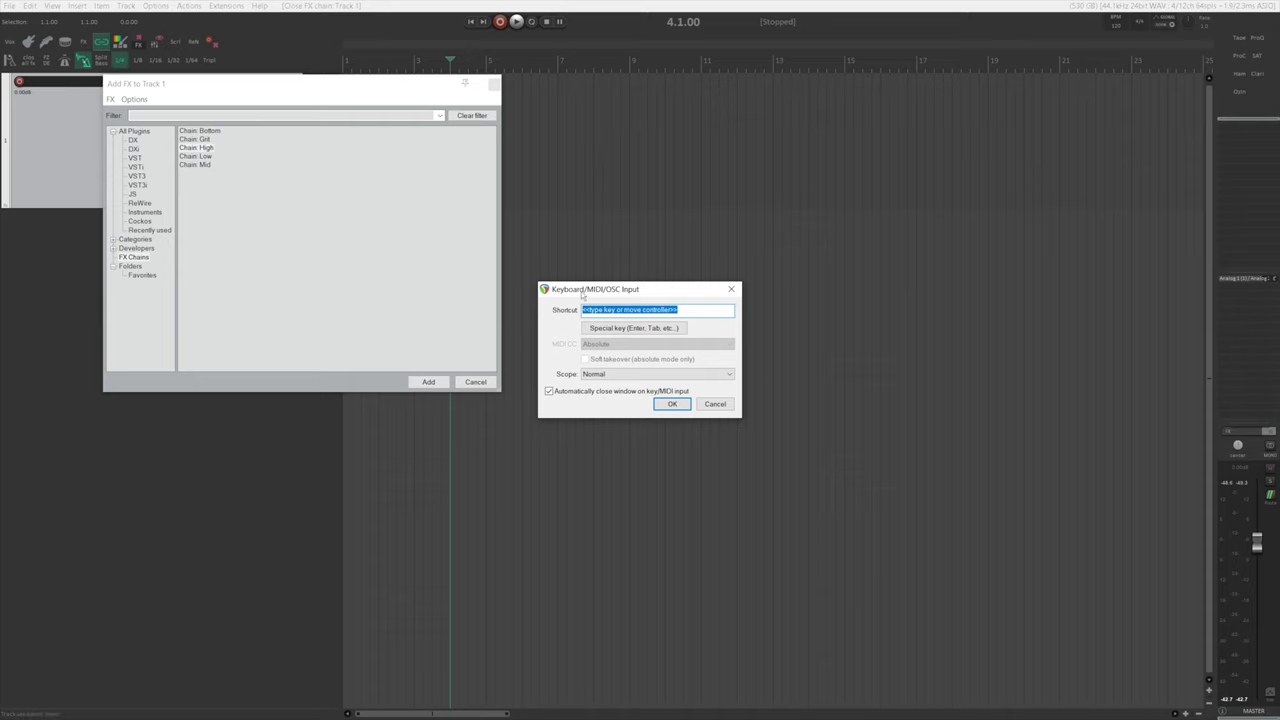
key(Escape)
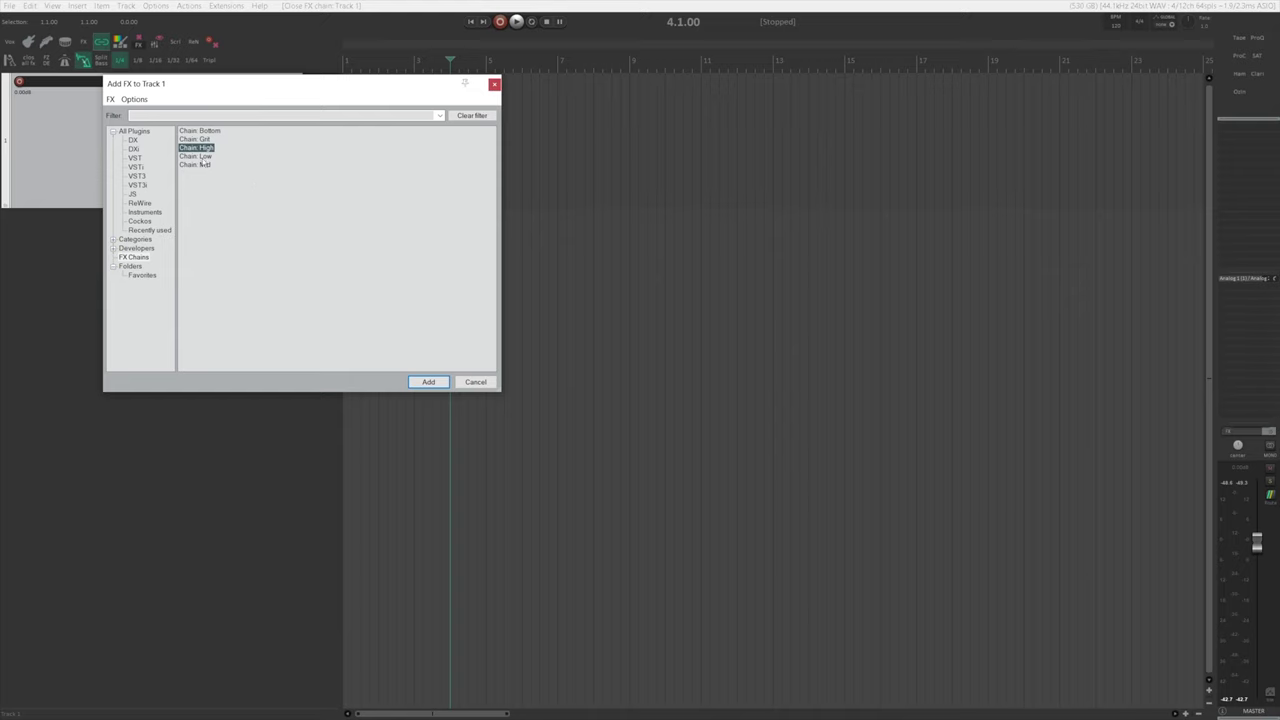
Open shortcut creation for the Low and Mid FX chains in turn and close the Add FX window.
right_click(206, 158)
click(248, 215)
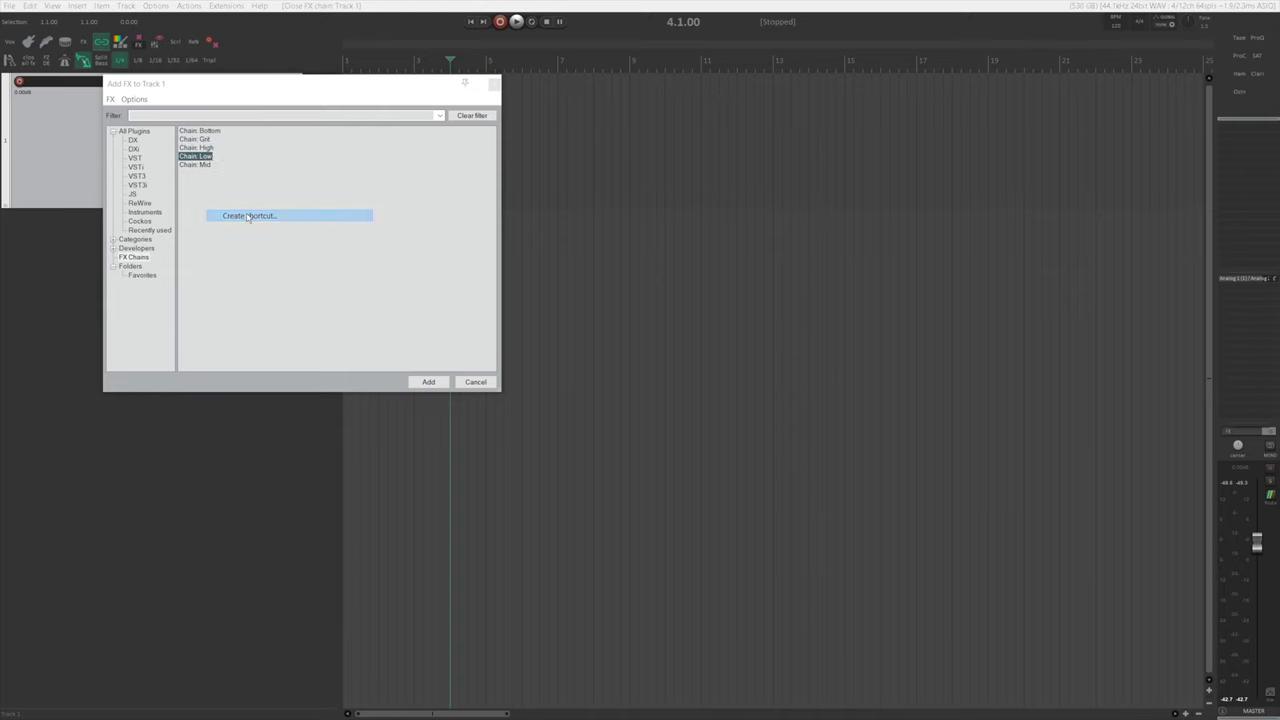
key(Escape)
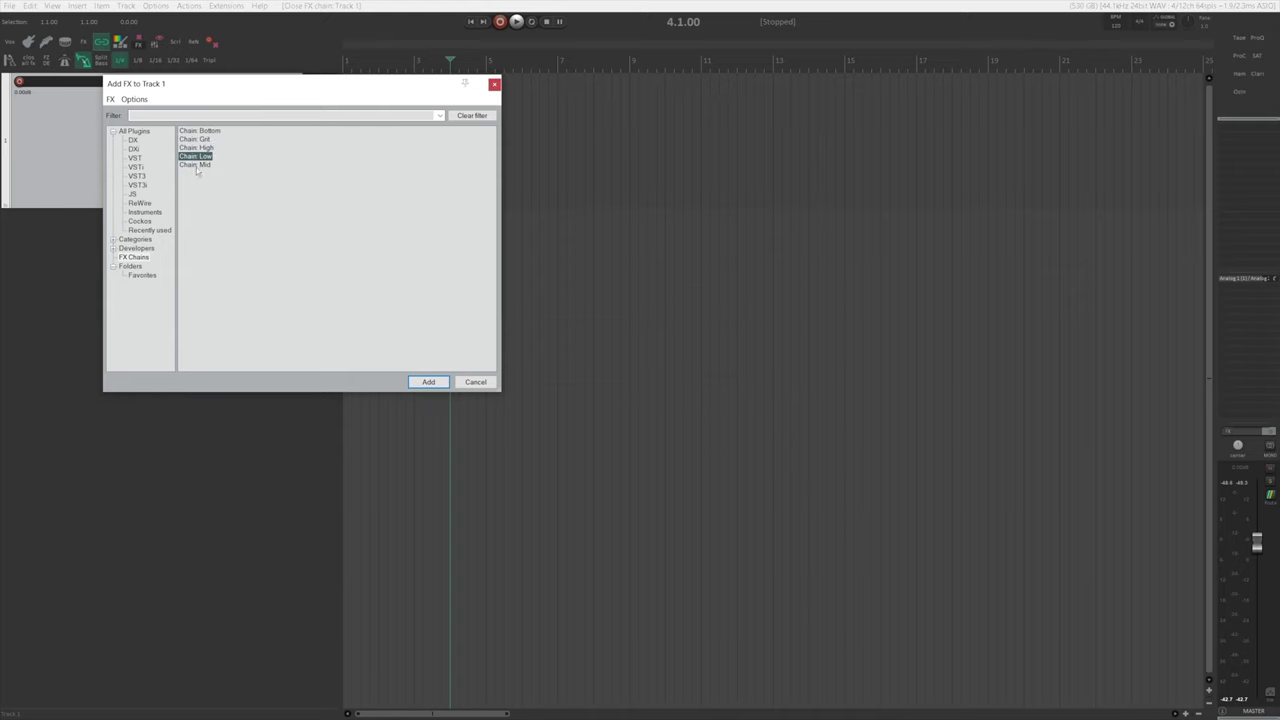
right_click(198, 165)
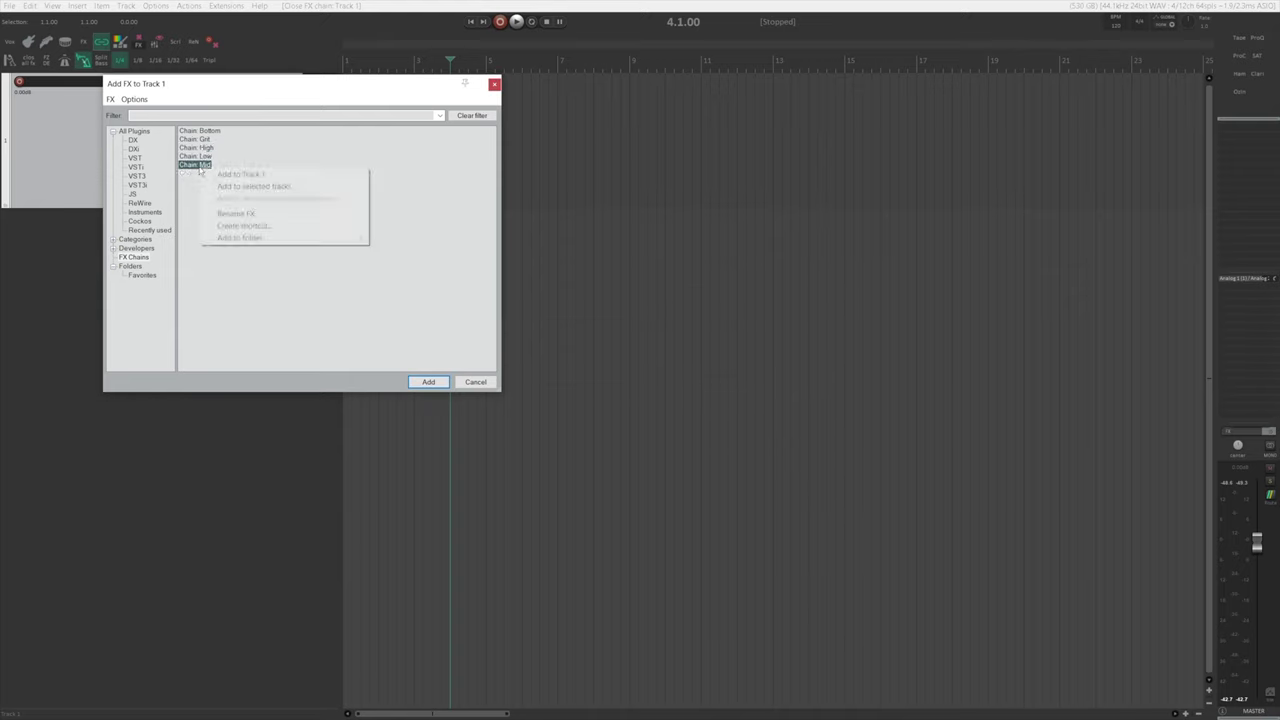
click(271, 226)
key(Escape)
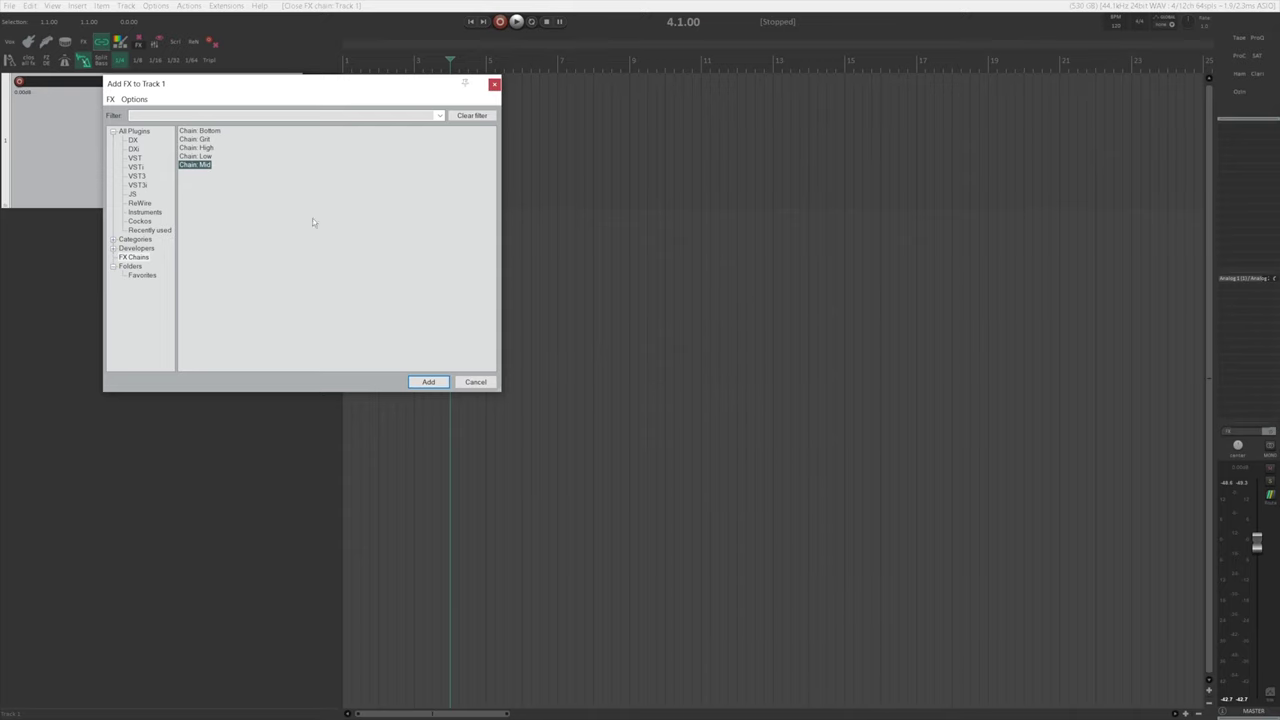
click(494, 85)
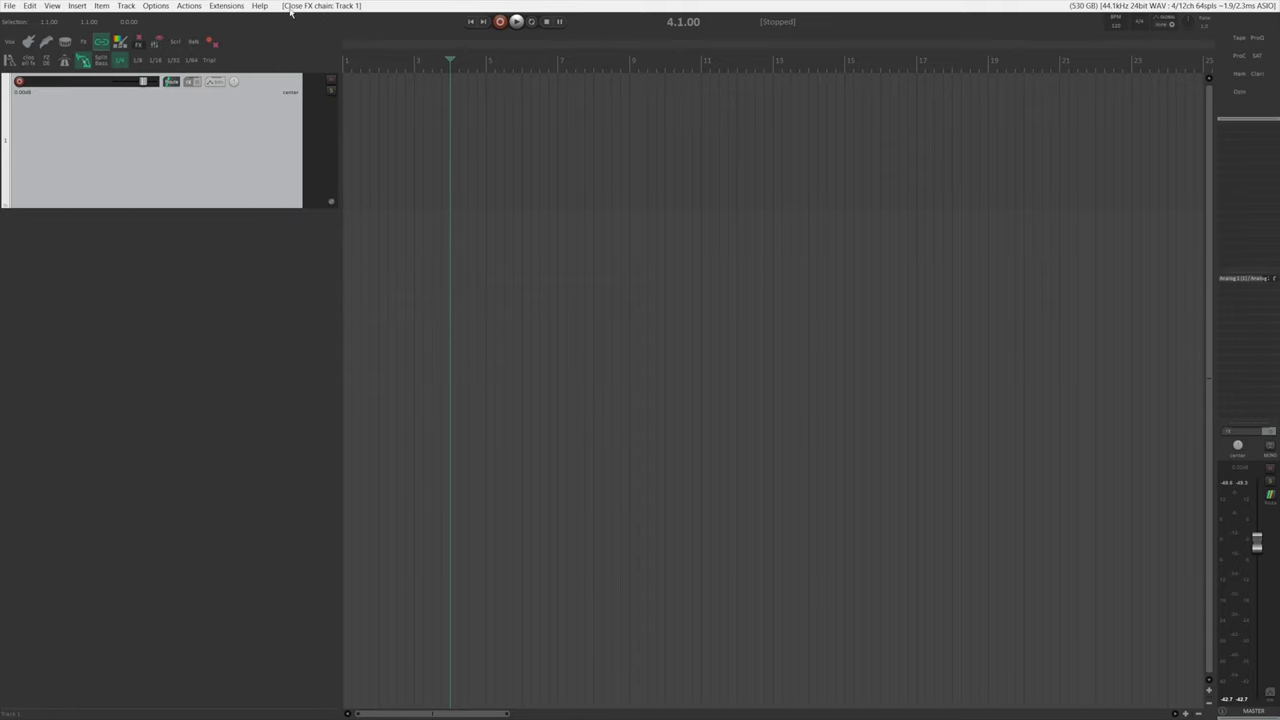
Add a cycle action named "Custom: Split bass 3 band" in the Cycle Action editor.
click(226, 6)
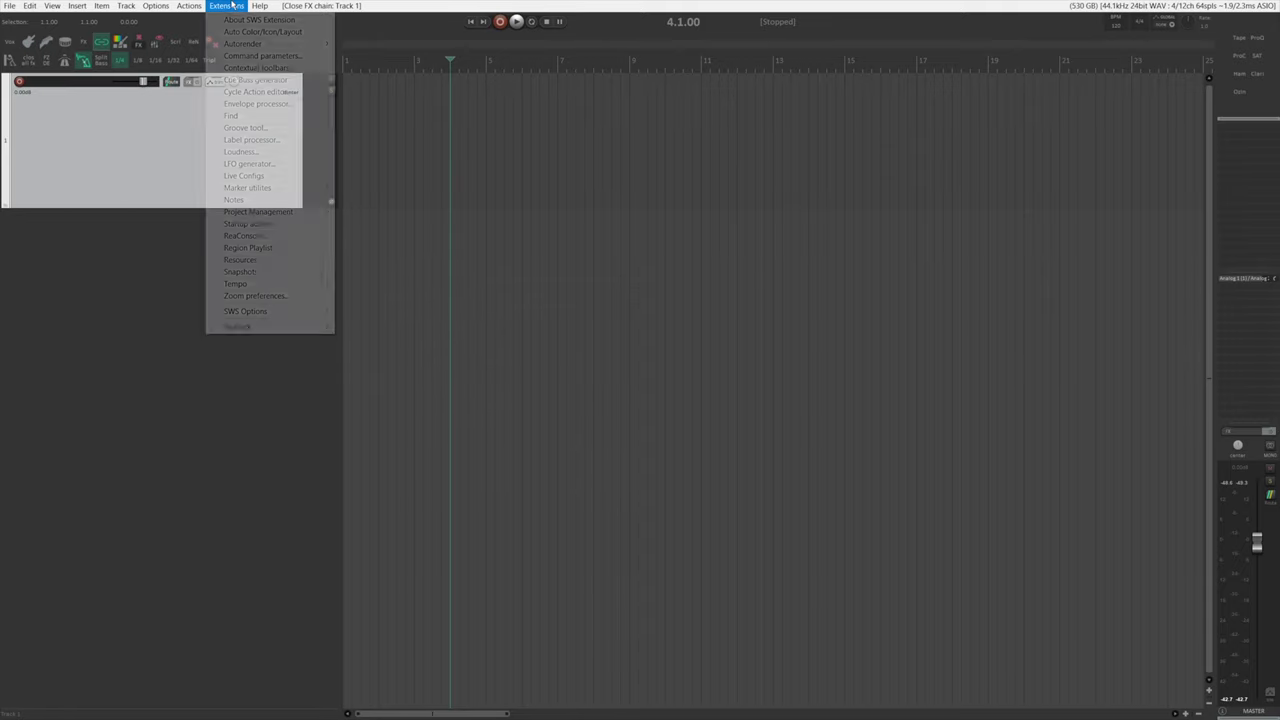
click(254, 92)
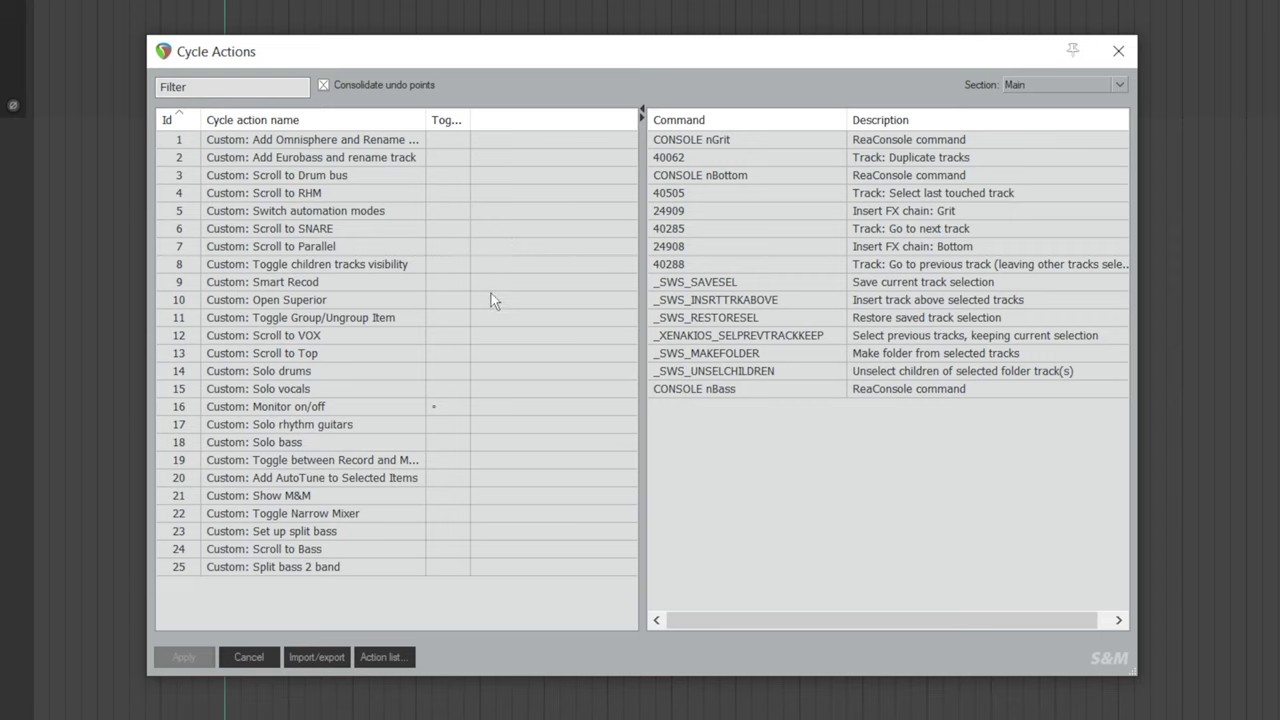
right_click(350, 601)
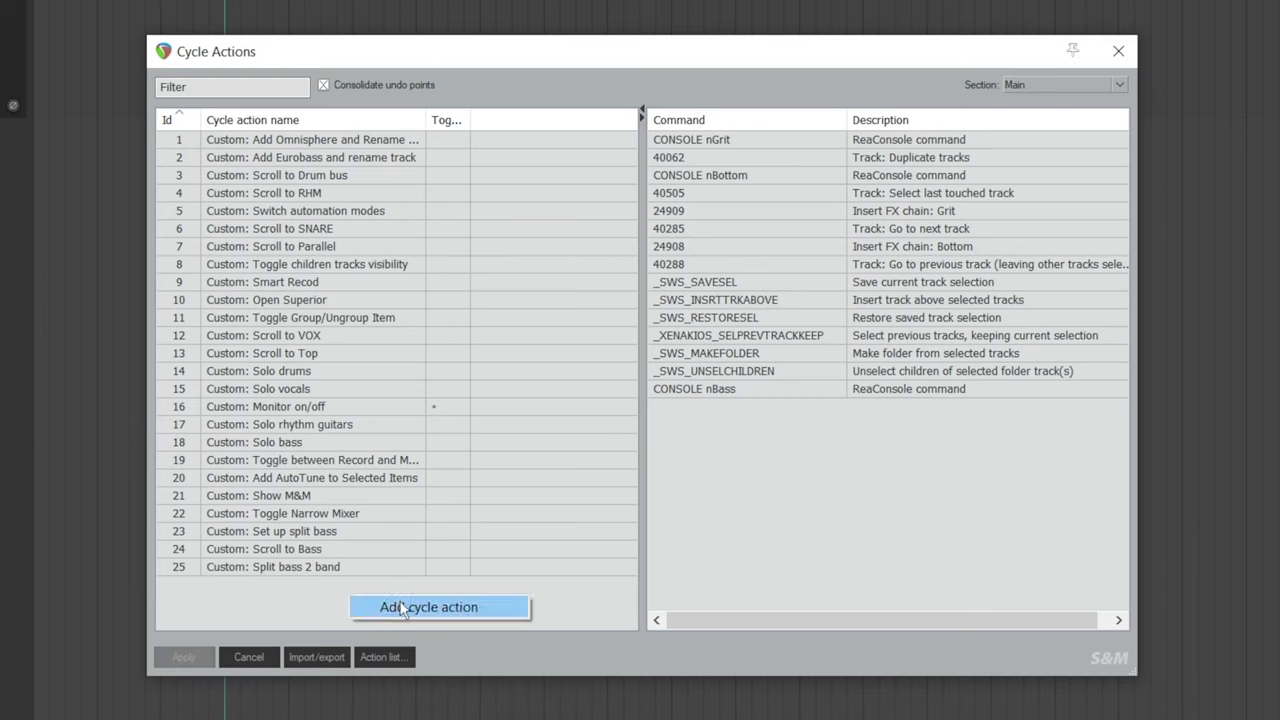
click(400, 607)
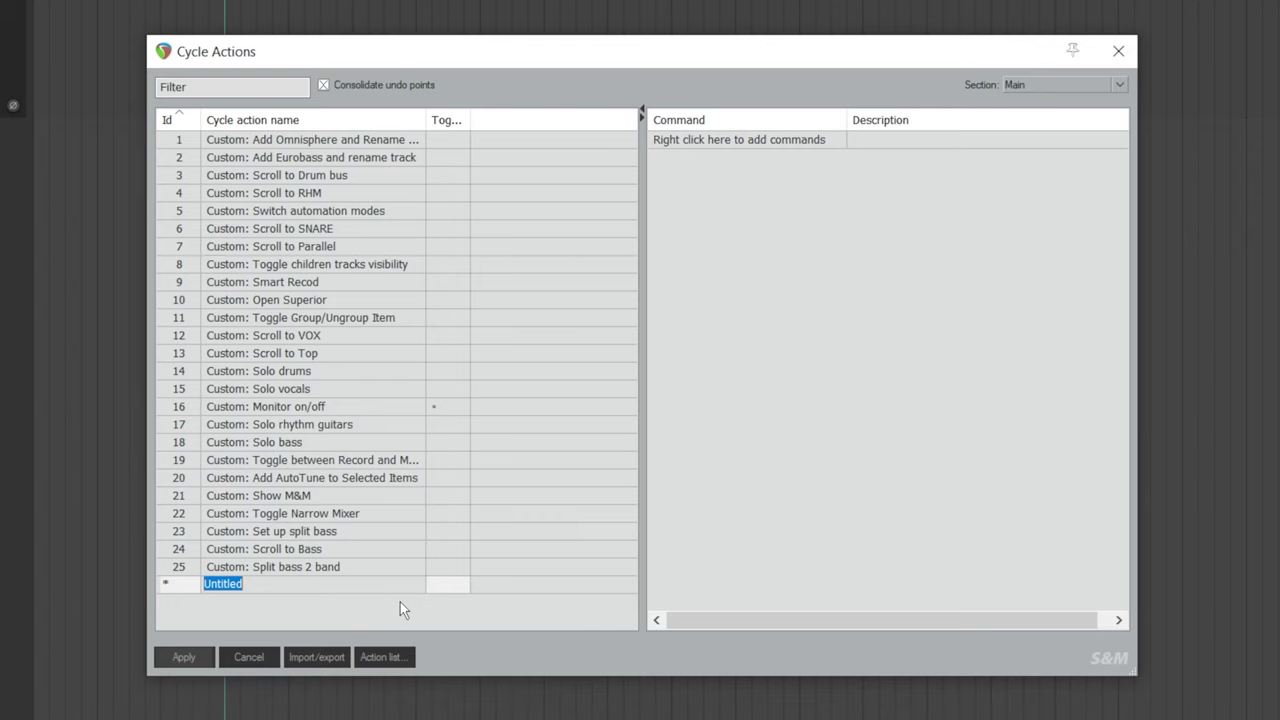
text(Custom: Split bass 3 band)
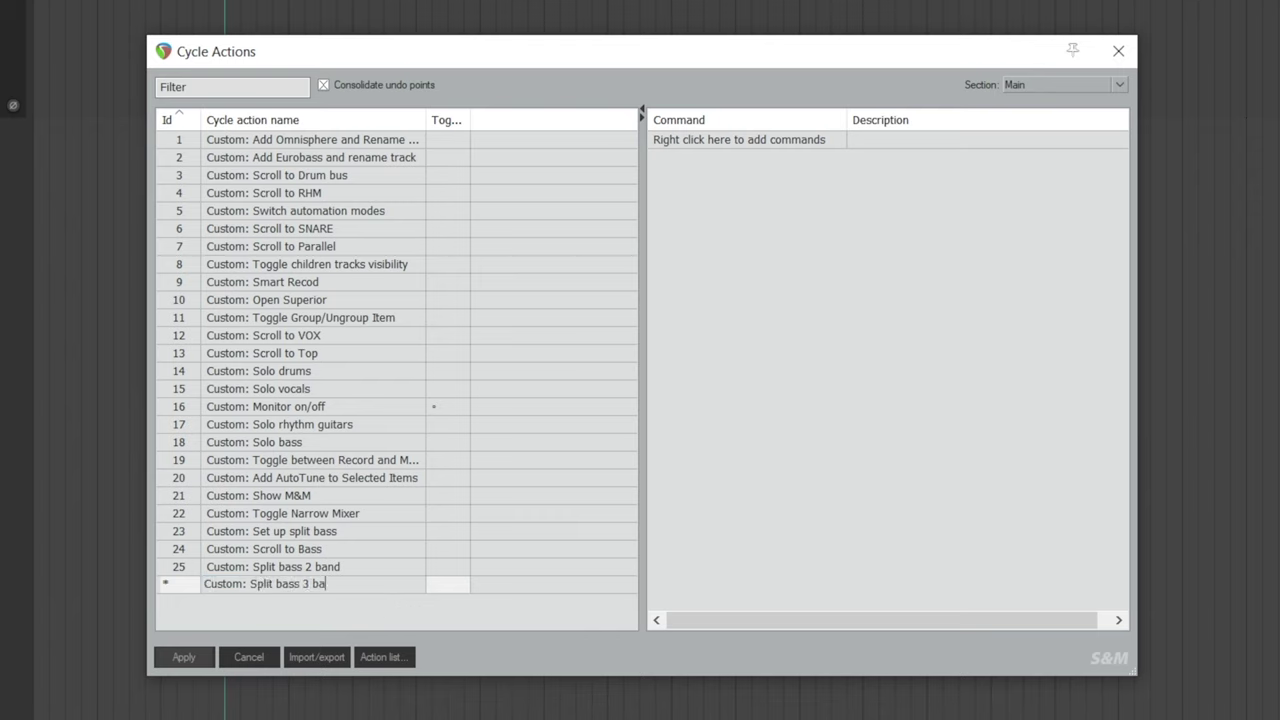
key(Return)
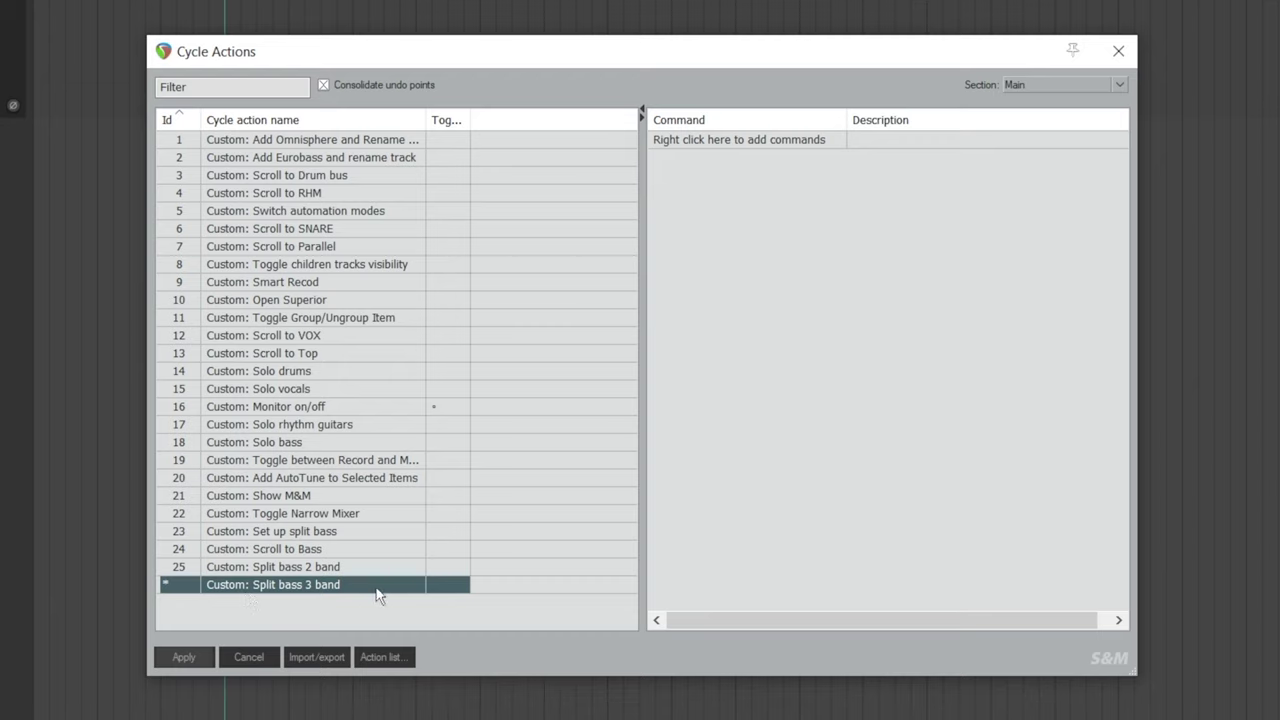
Add the statement "CONSOLE nHigh" as the first command of the Split bass 3 band action.
right_click(759, 199)
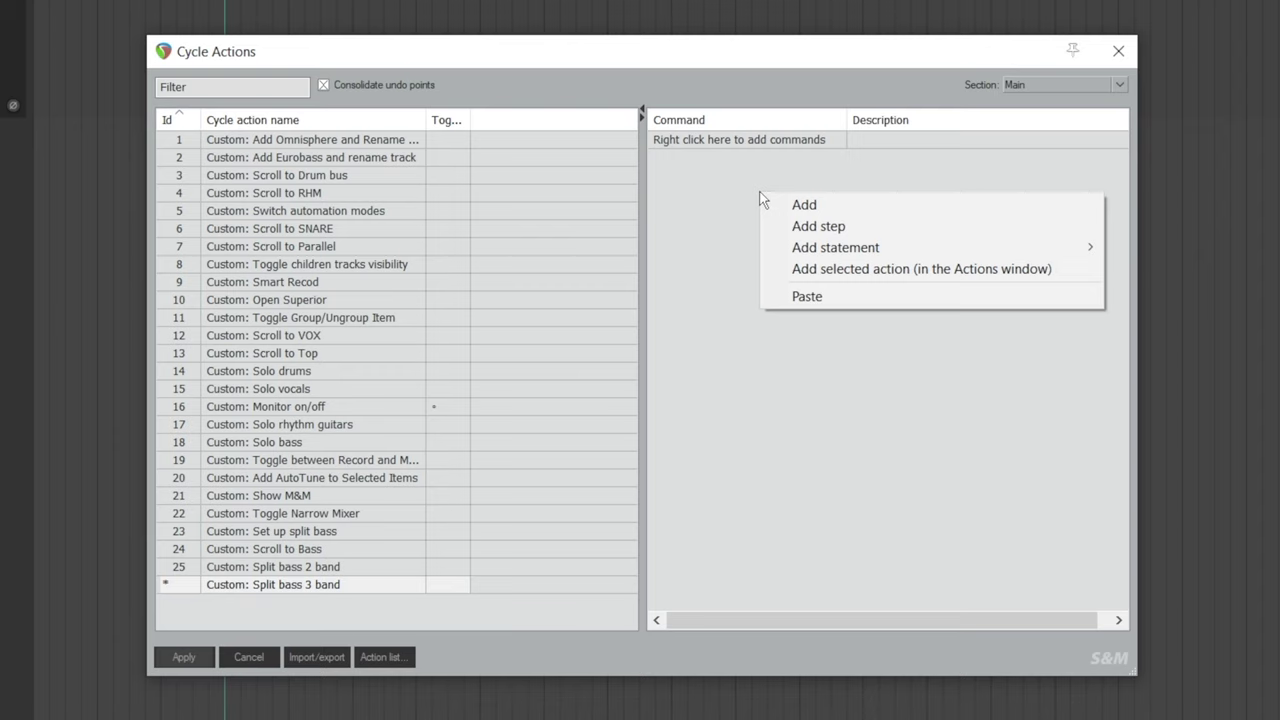
mouse_move(893, 248)
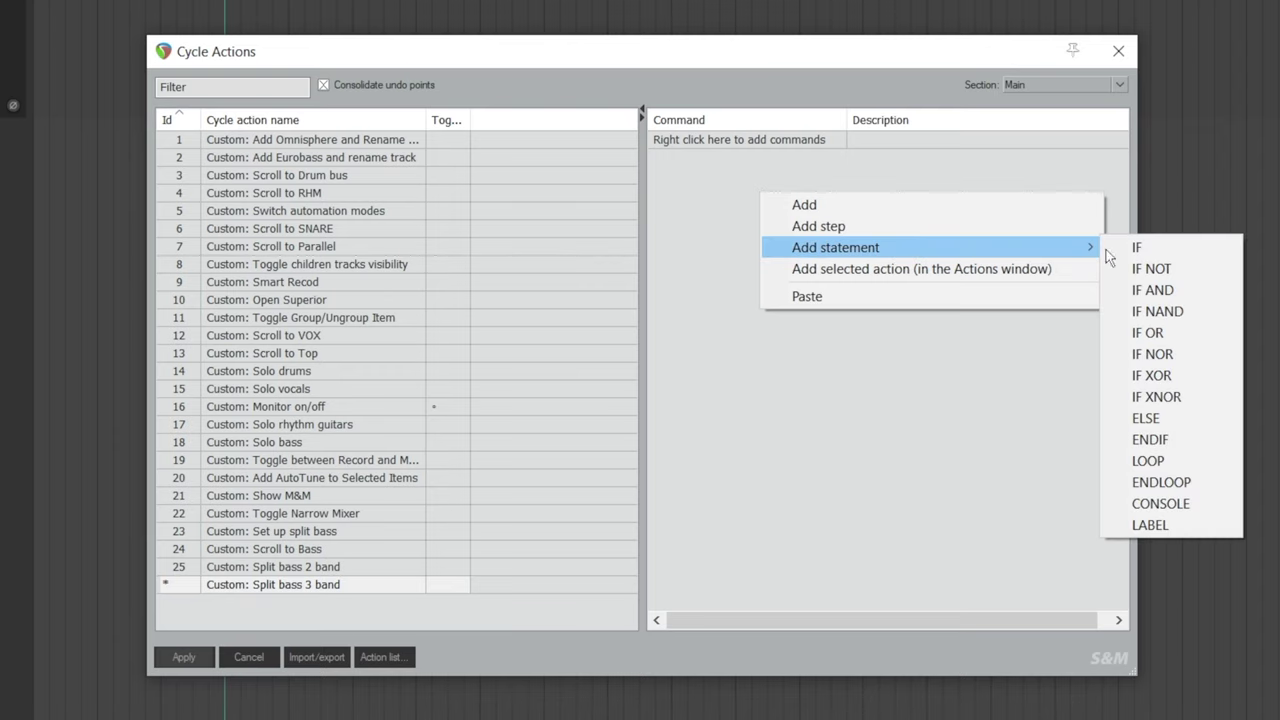
click(1186, 500)
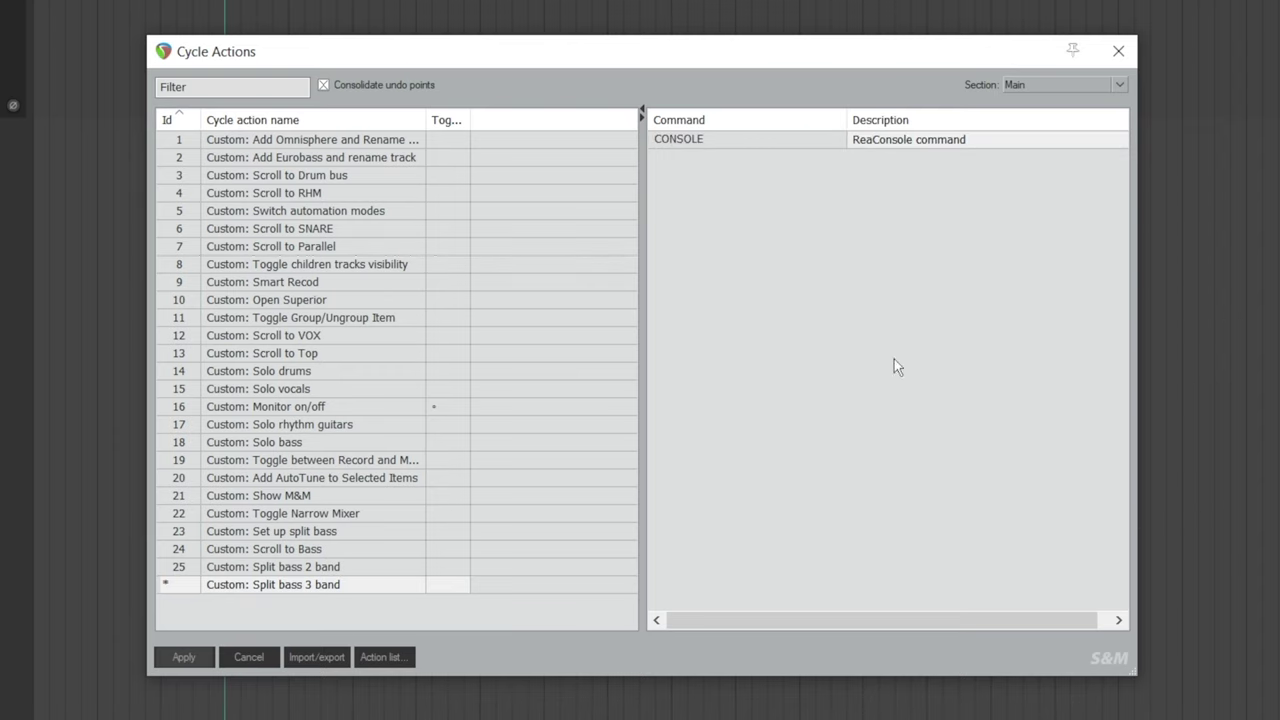
text(nHigh)
key(Return)
Add command 40062 (Track: Duplicate tracks) to the Split bass 3 band action.
right_click(790, 215)
click(827, 223)
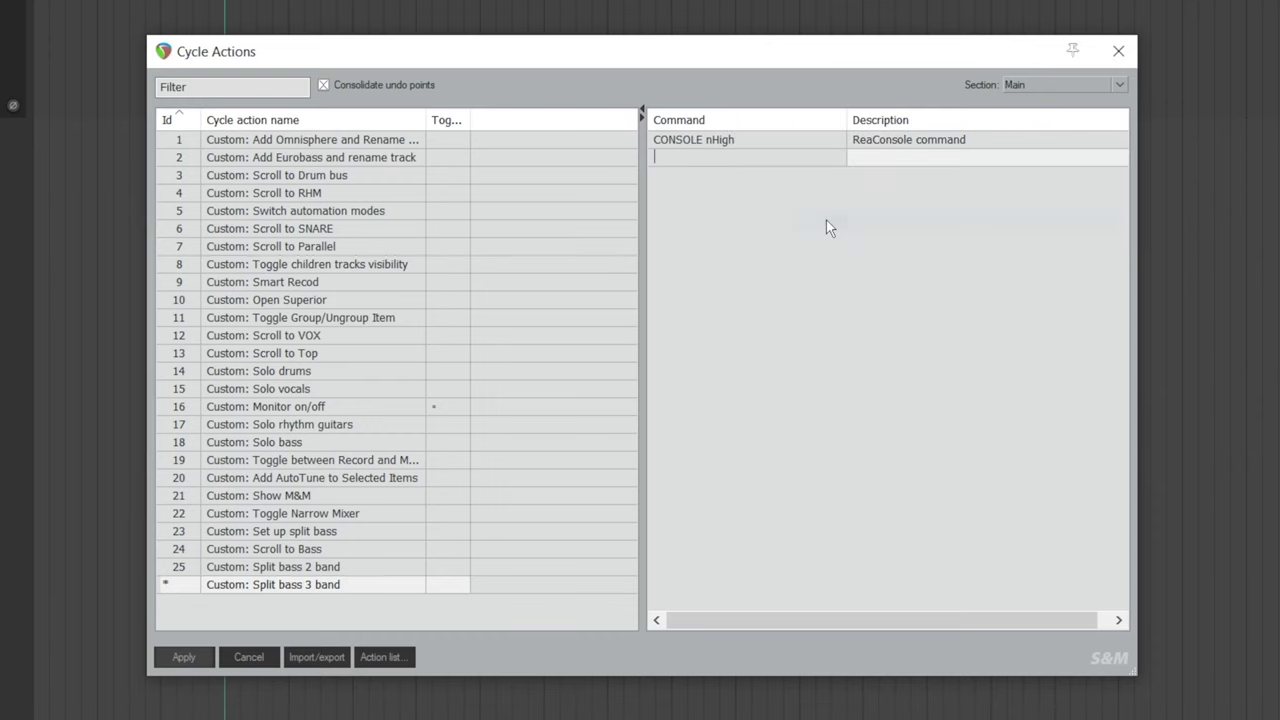
text(40062)
key(Return)
Add the statement "CONSOLE nMid" after the duplicate command in the Split bass 3 band action.
right_click(769, 209)
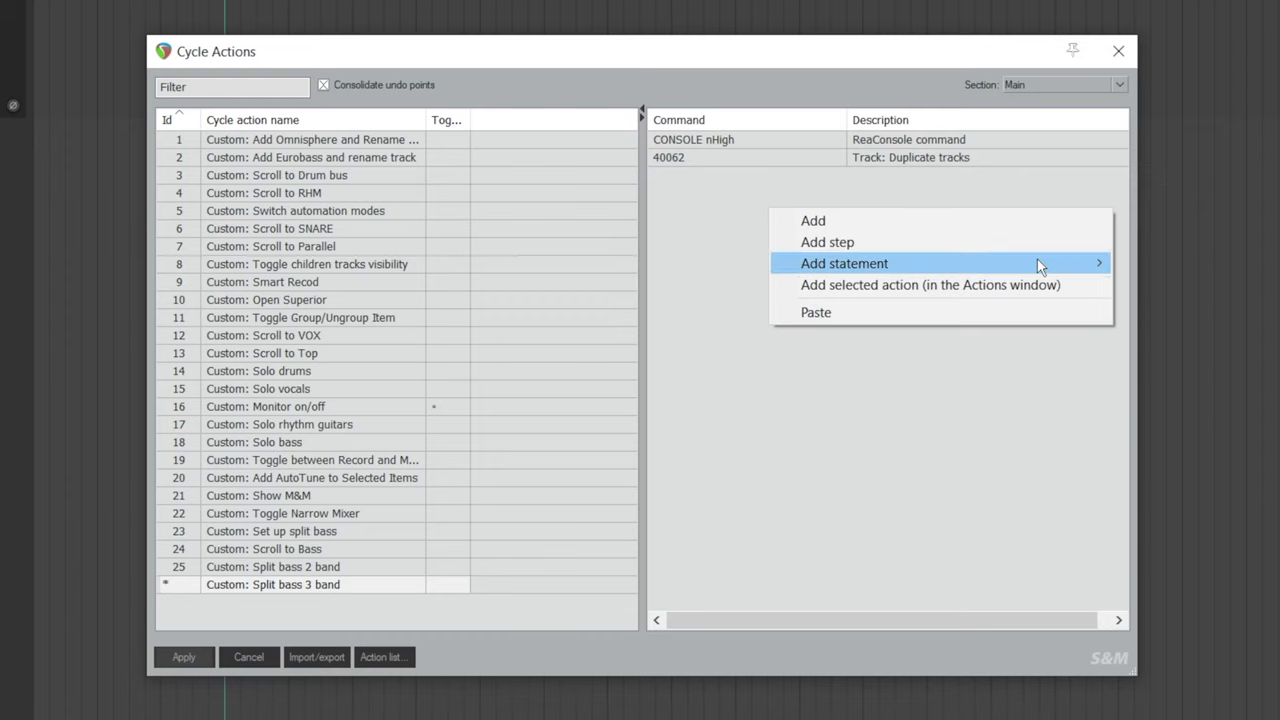
mouse_move(1037, 261)
click(1169, 519)
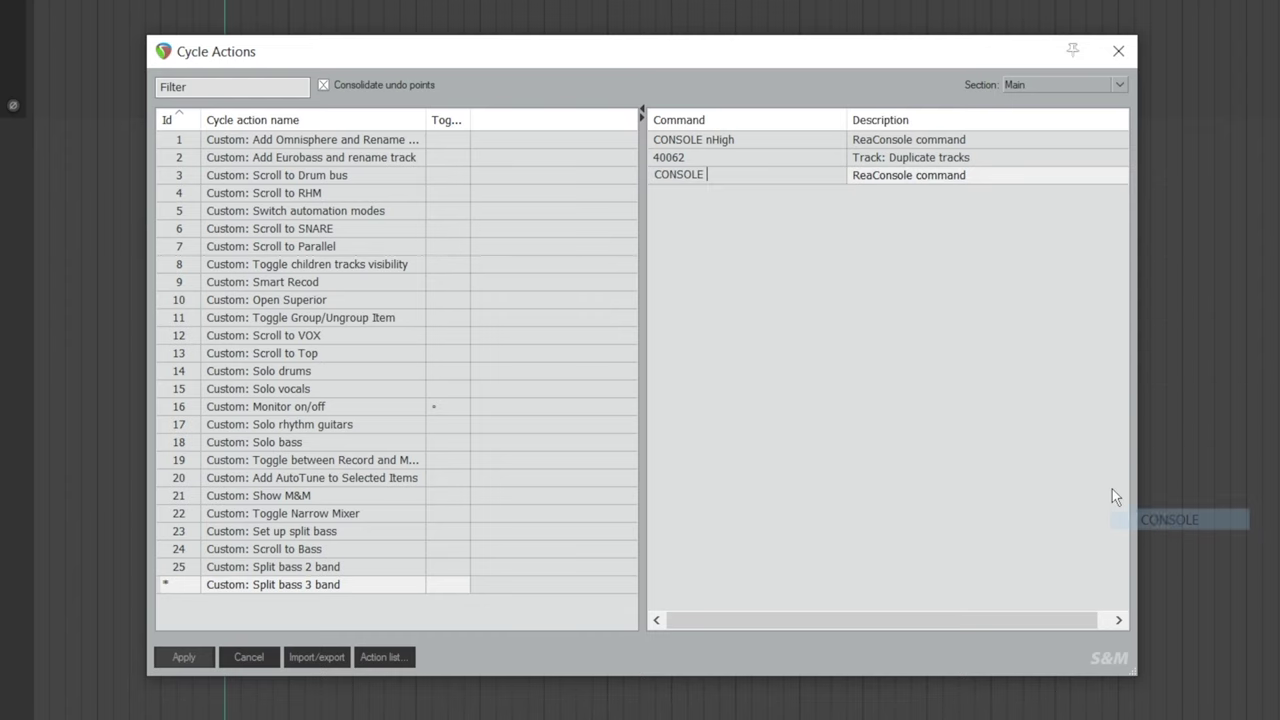
text(n)
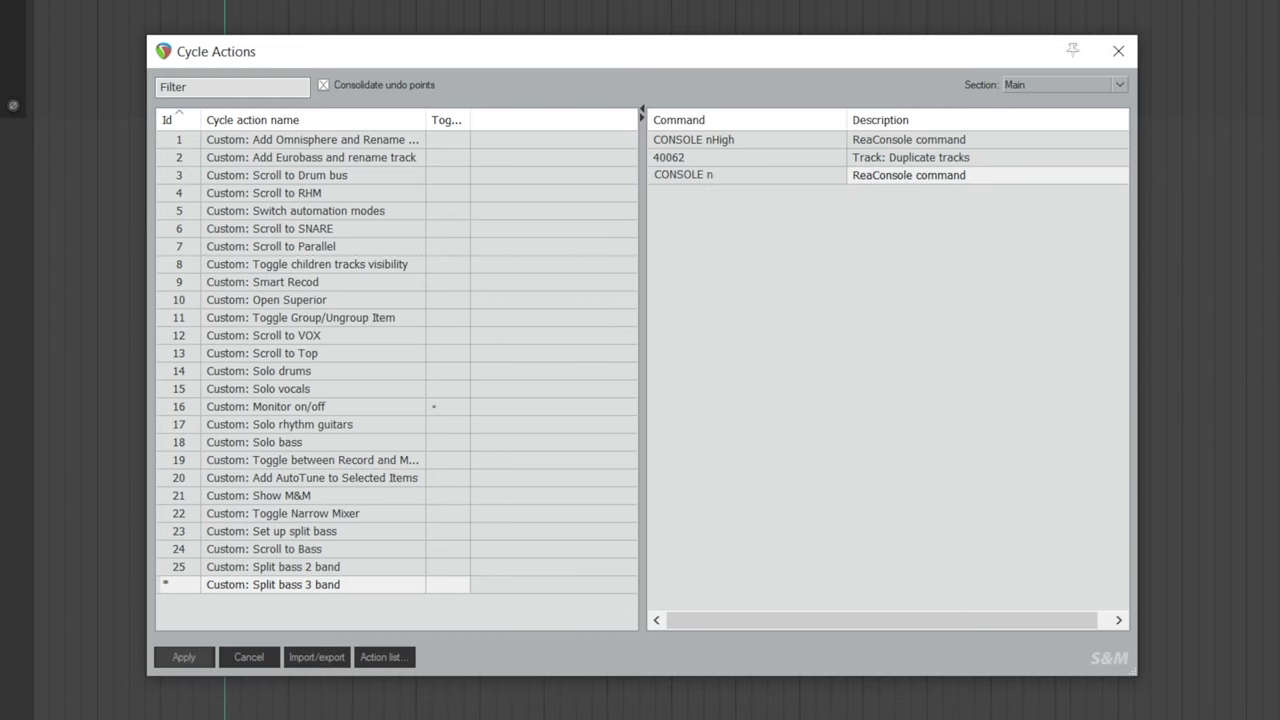
text(Mid)
key(Return)
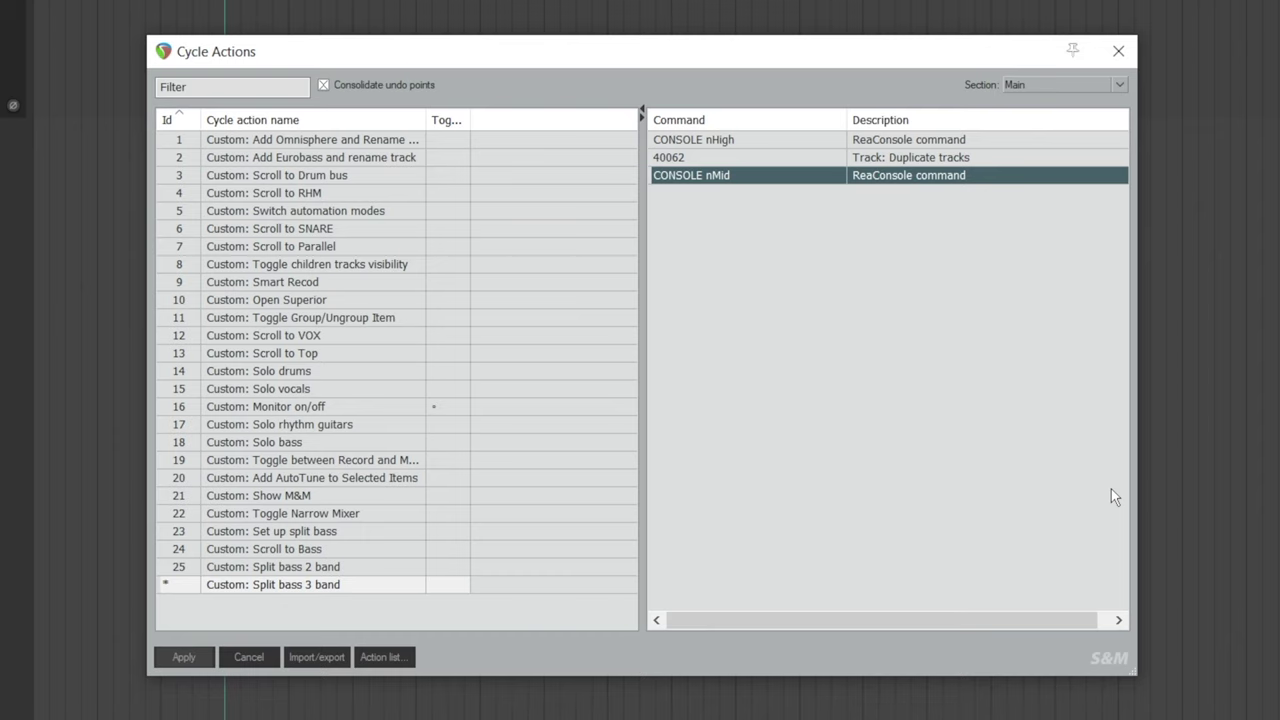
Add a second command 40062 (Track: Duplicate tracks) after the CONSOLE nMid statement.
right_click(748, 285)
click(767, 298)
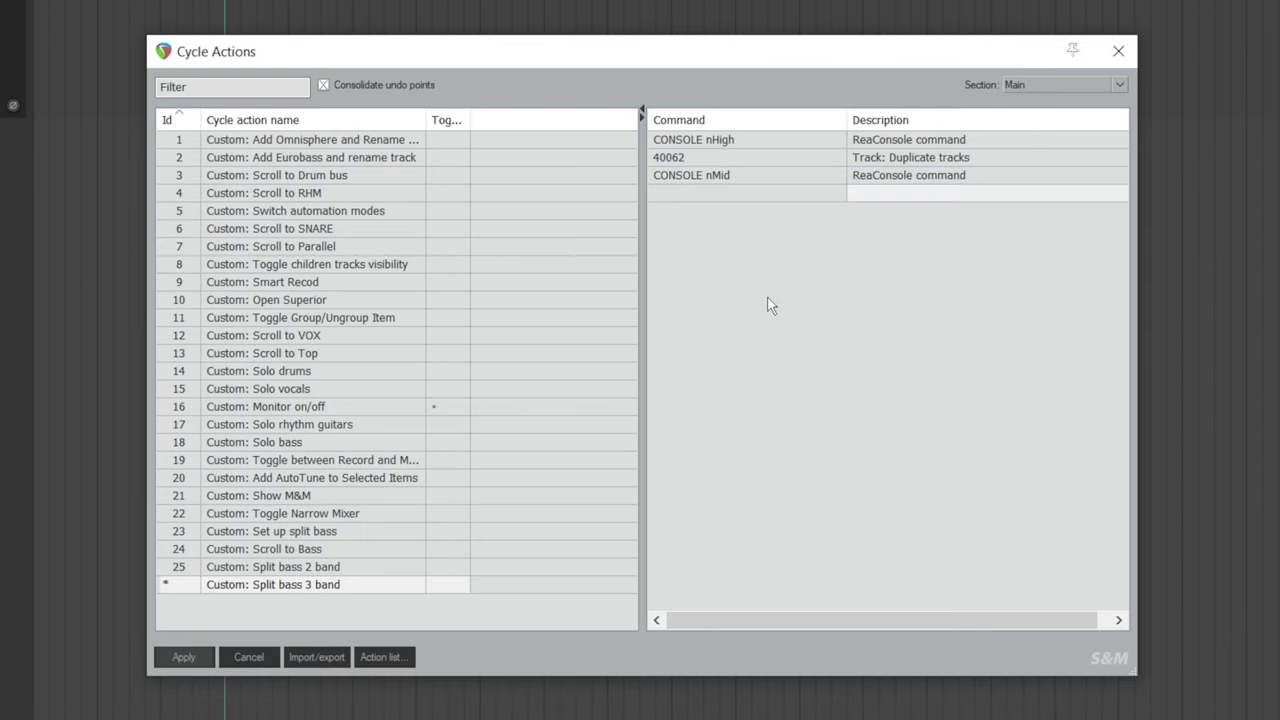
text(40062)
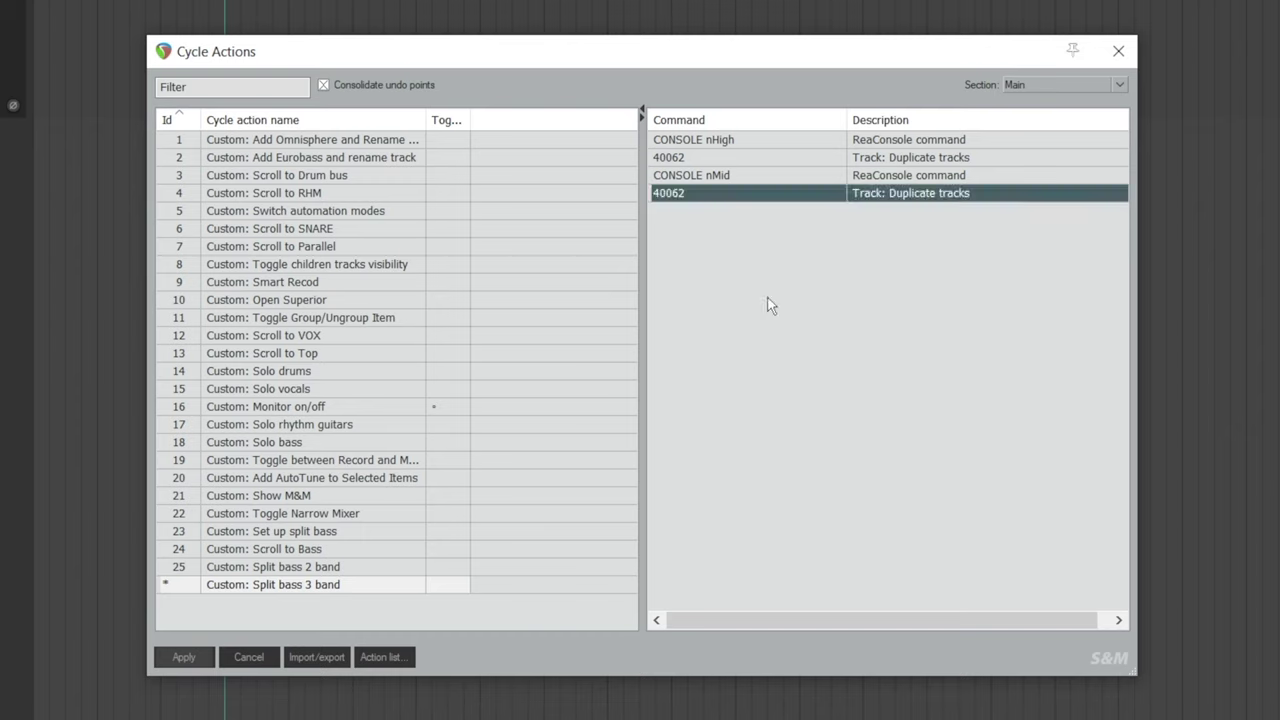
Add the statement "CONSOLE nLow" after the second duplicate command in the Split bass 3 band action.
right_click(755, 250)
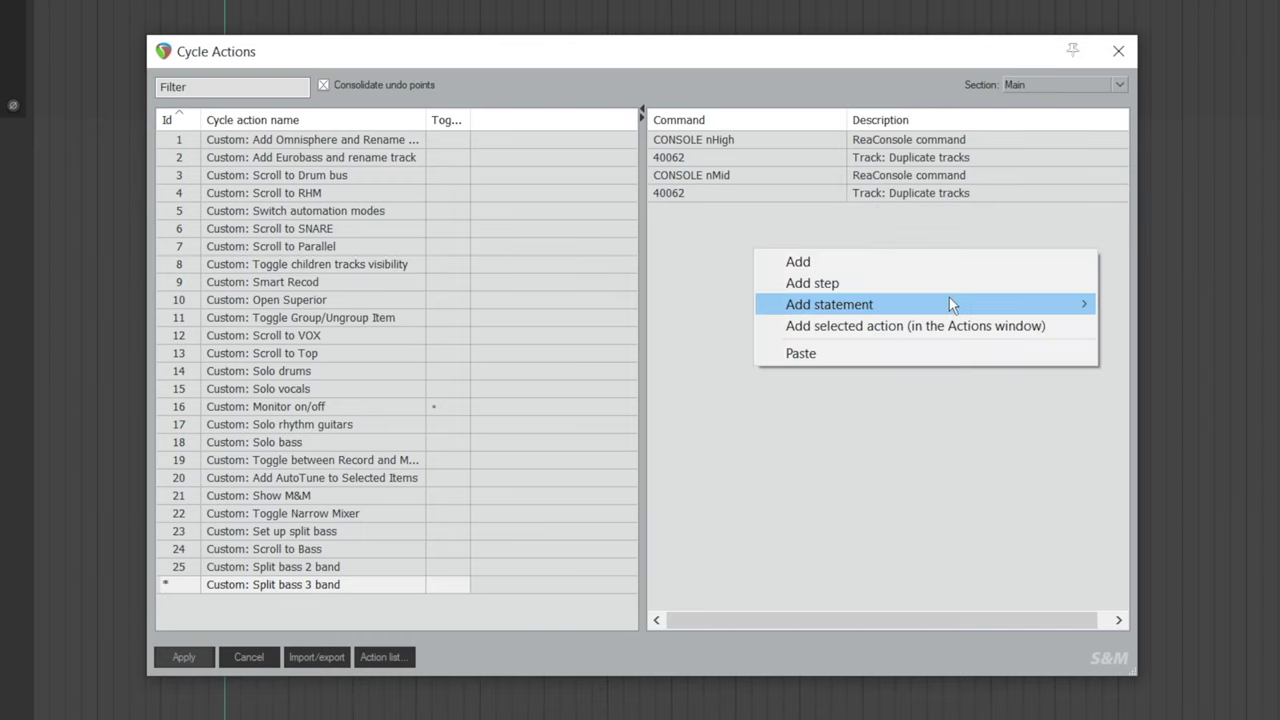
mouse_move(1046, 306)
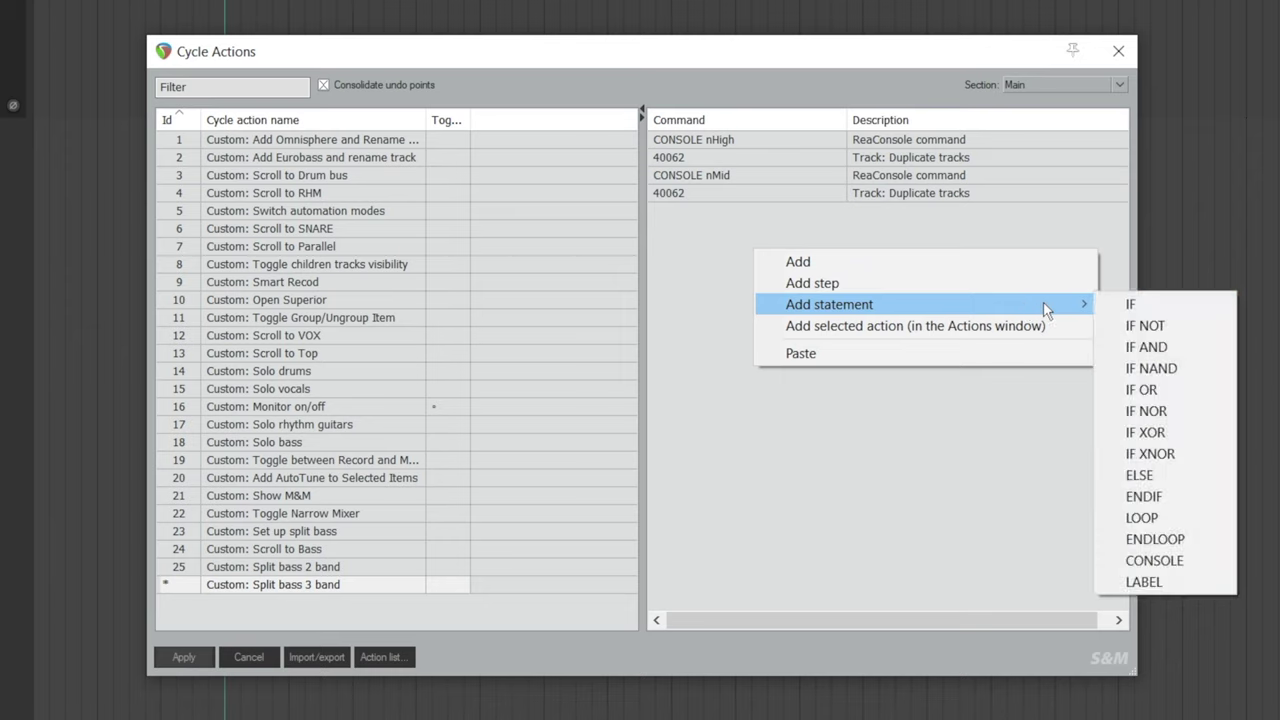
click(1152, 561)
text(n)
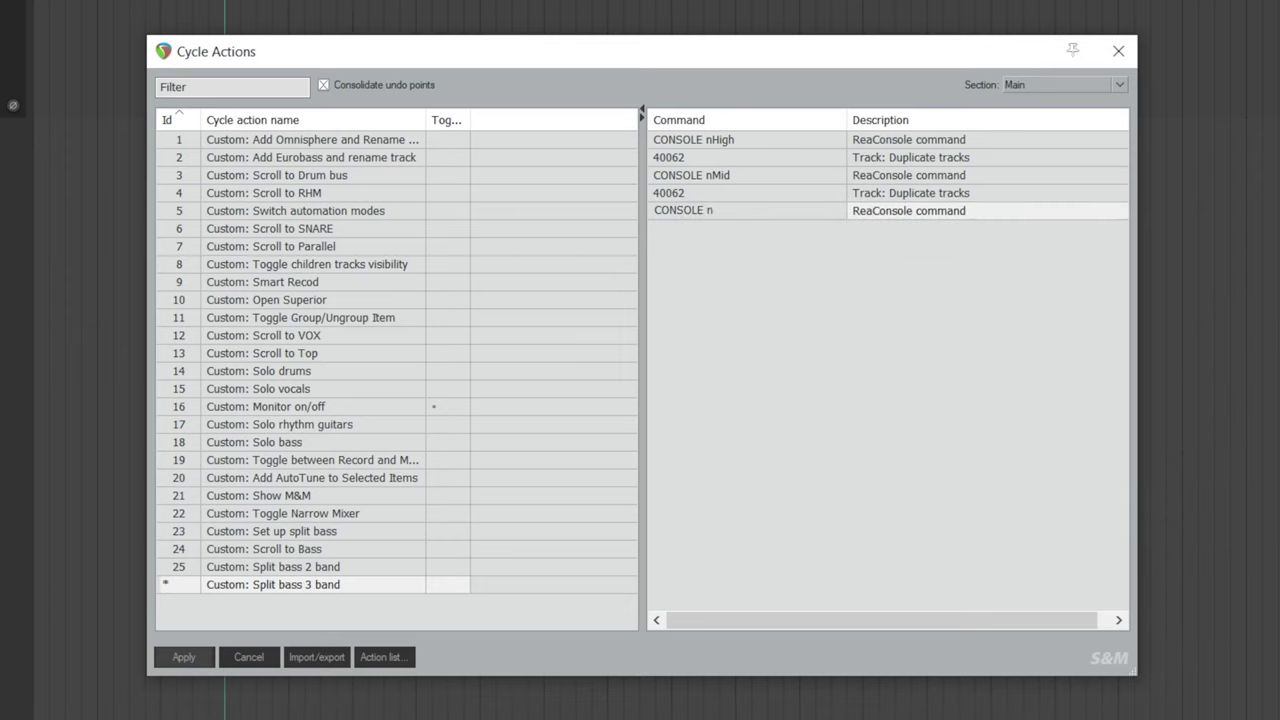
text(Low)
key(Return)
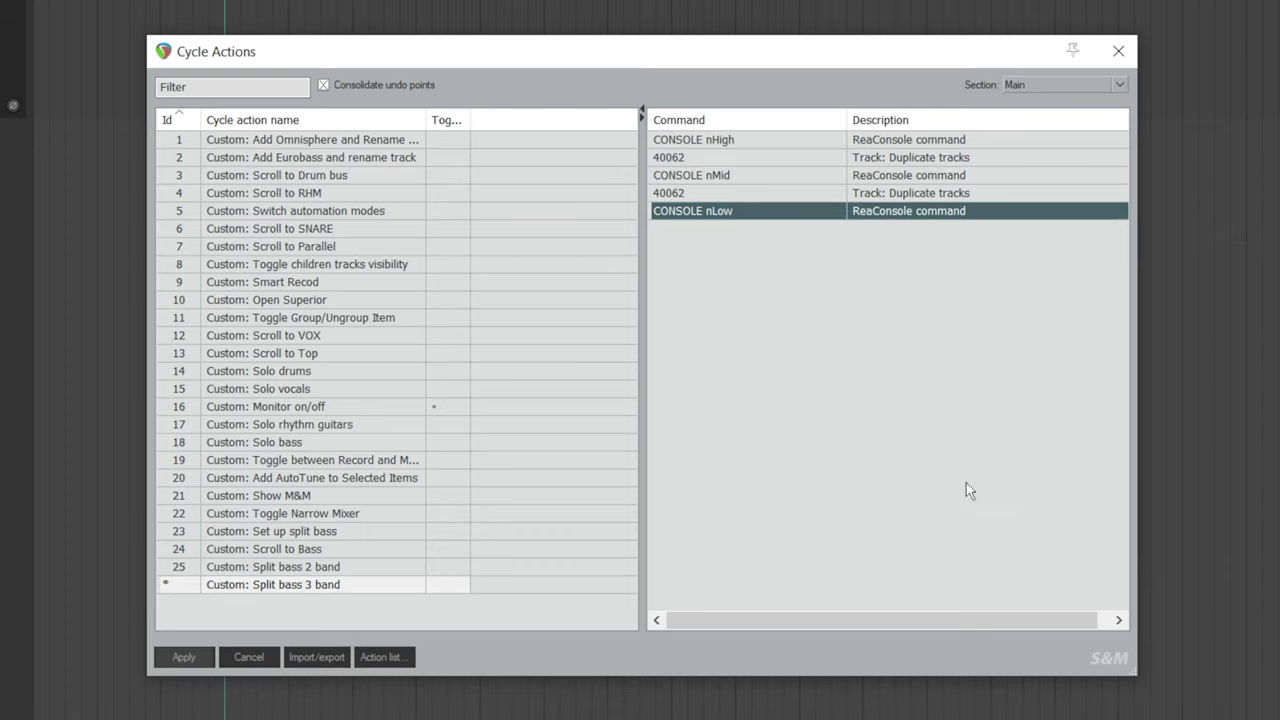
Add command 40286 (Track: Go to previous track) twice after the CONSOLE nLow statement.
right_click(862, 359)
click(887, 370)
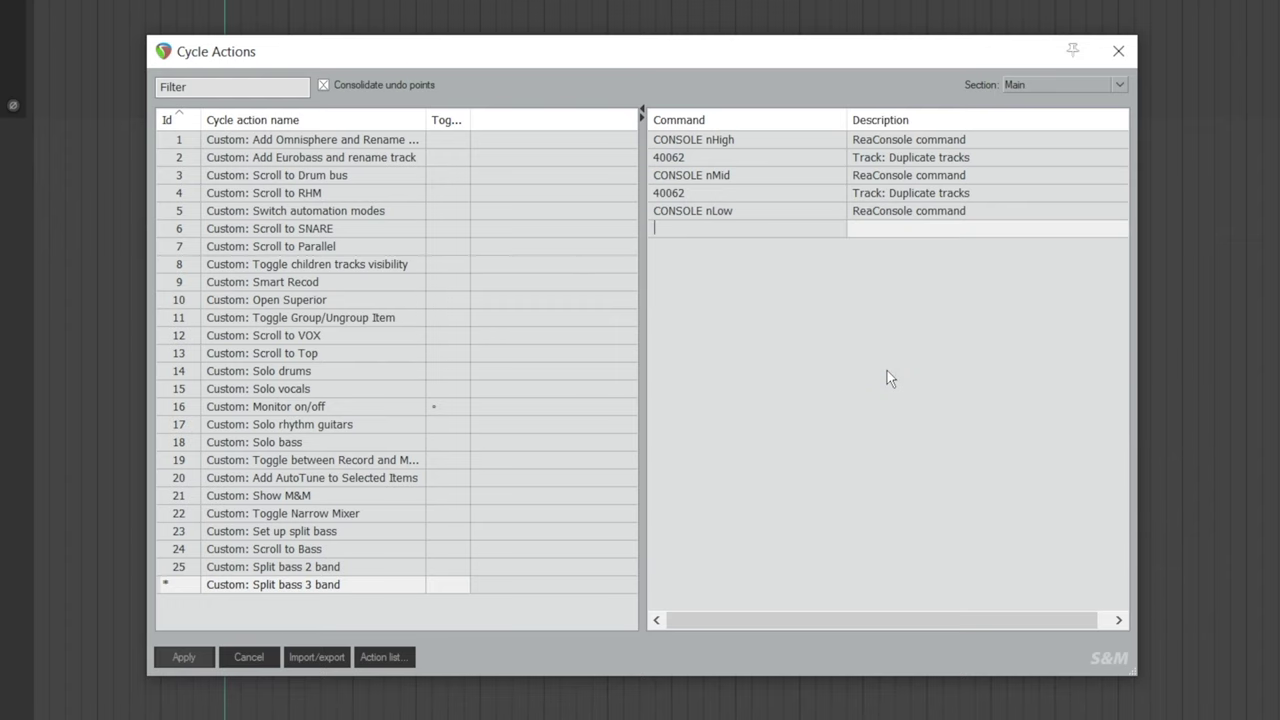
text(40286)
key(Return)
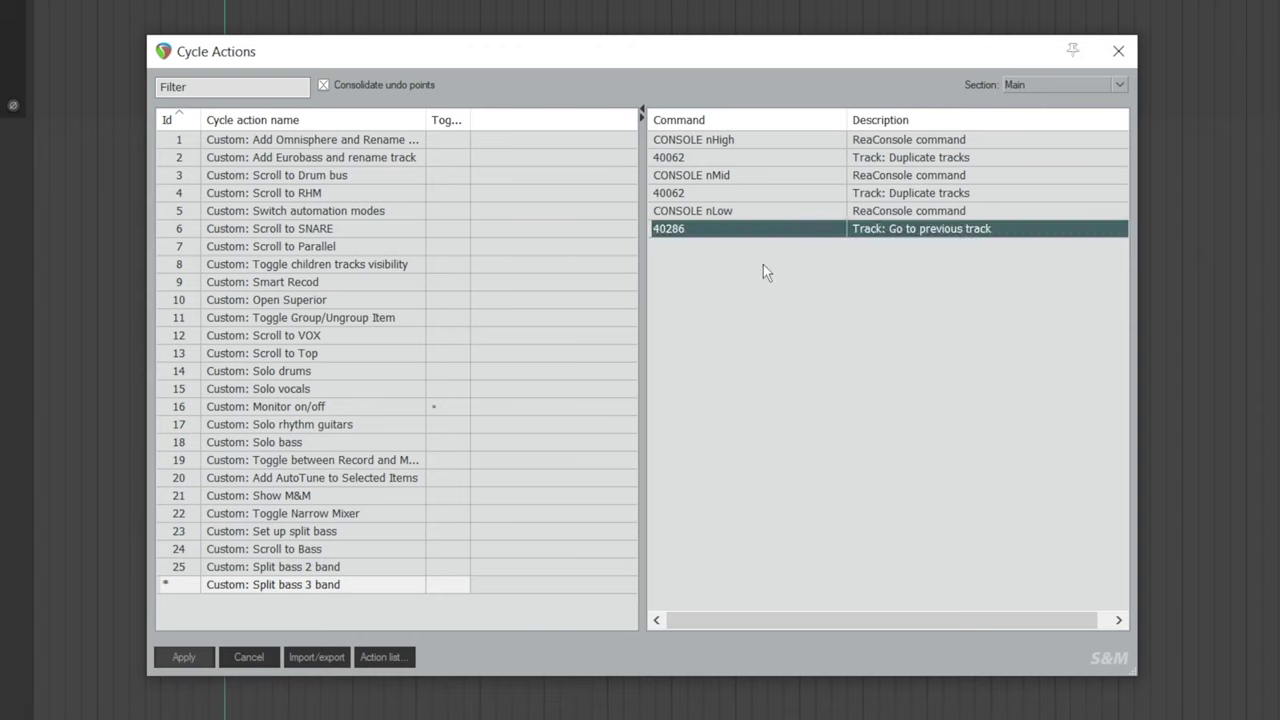
right_click(763, 264)
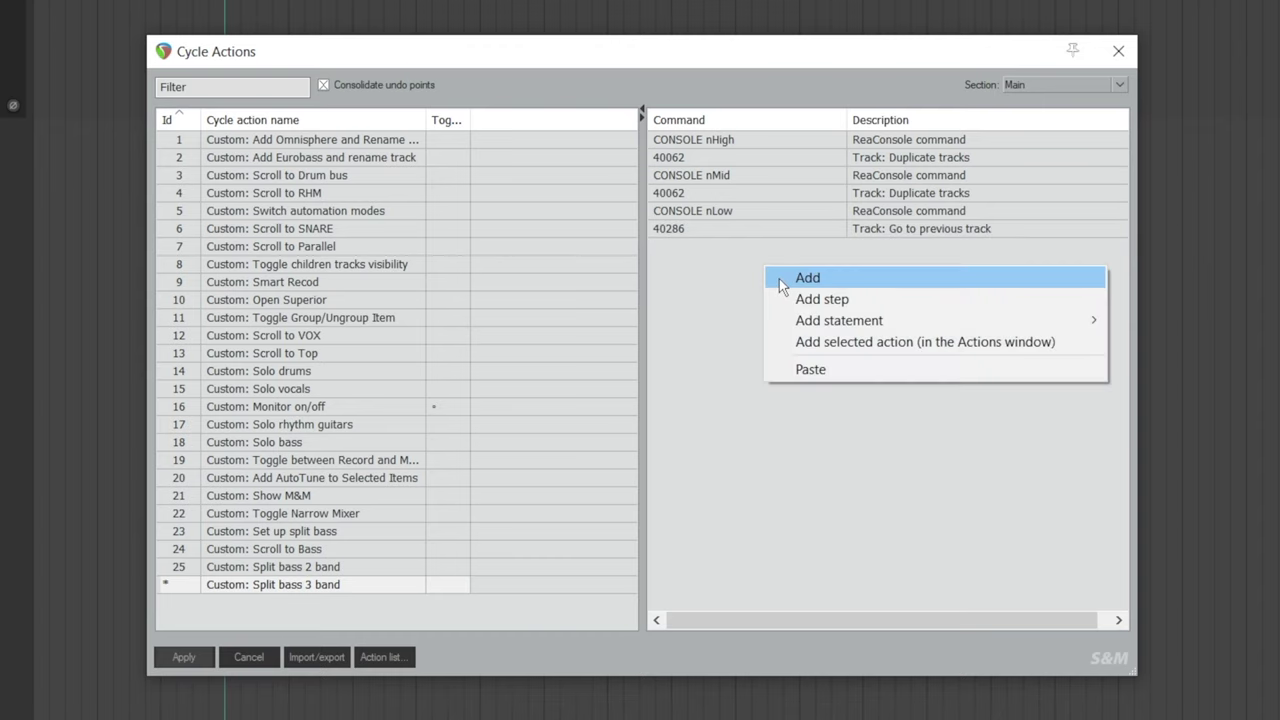
click(779, 278)
text(40286)
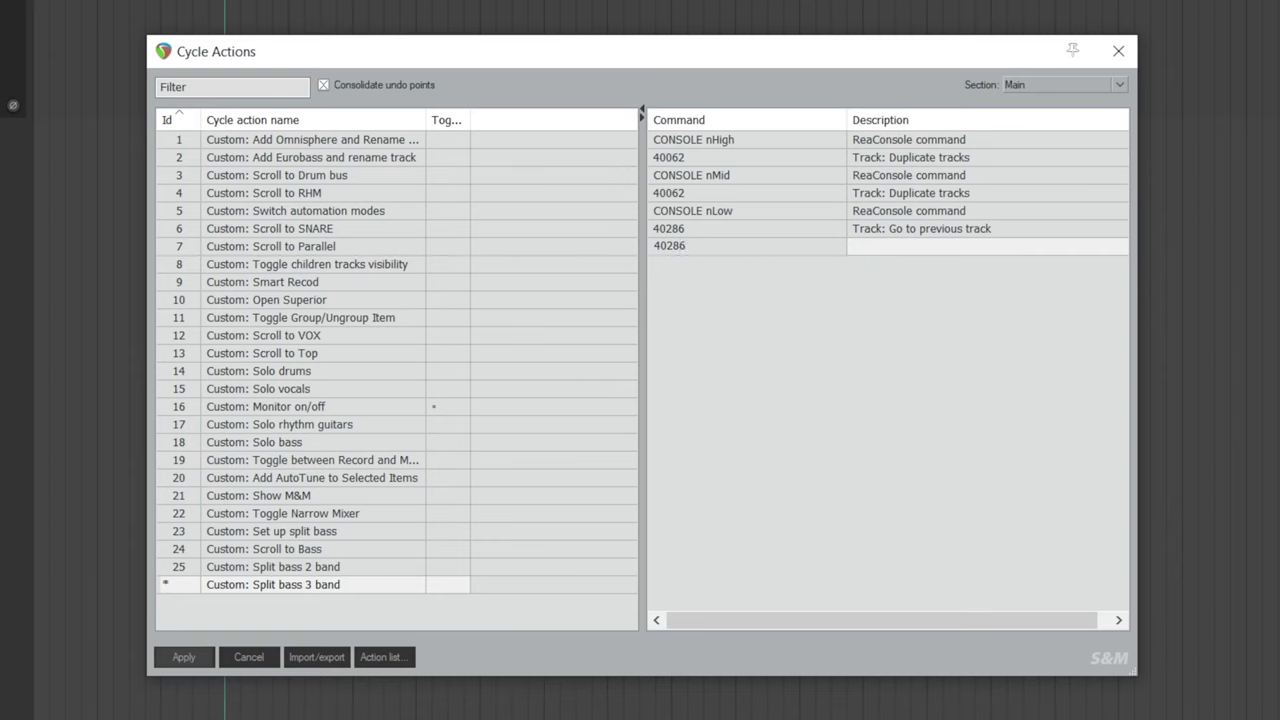
key(Return)
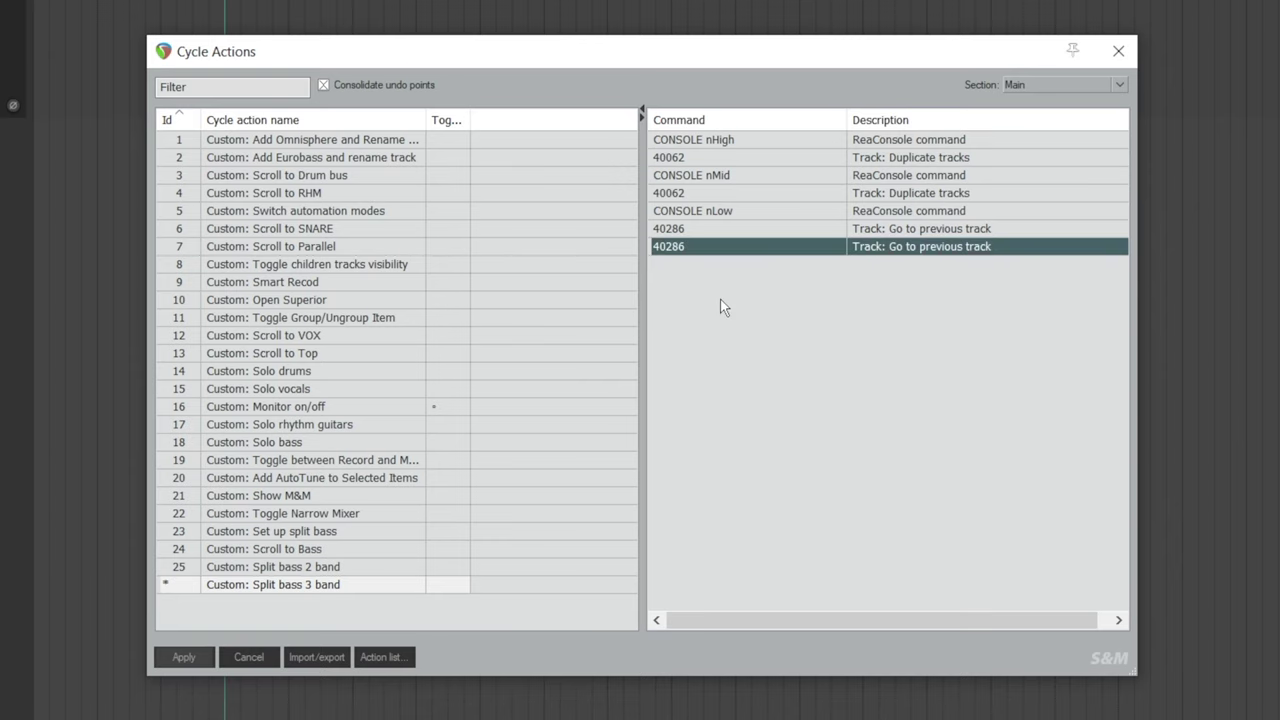
Open the Actions window, find "Insert FX chain: High" and add it to the end of the Split bass 3 band commands.
right_click(733, 291)
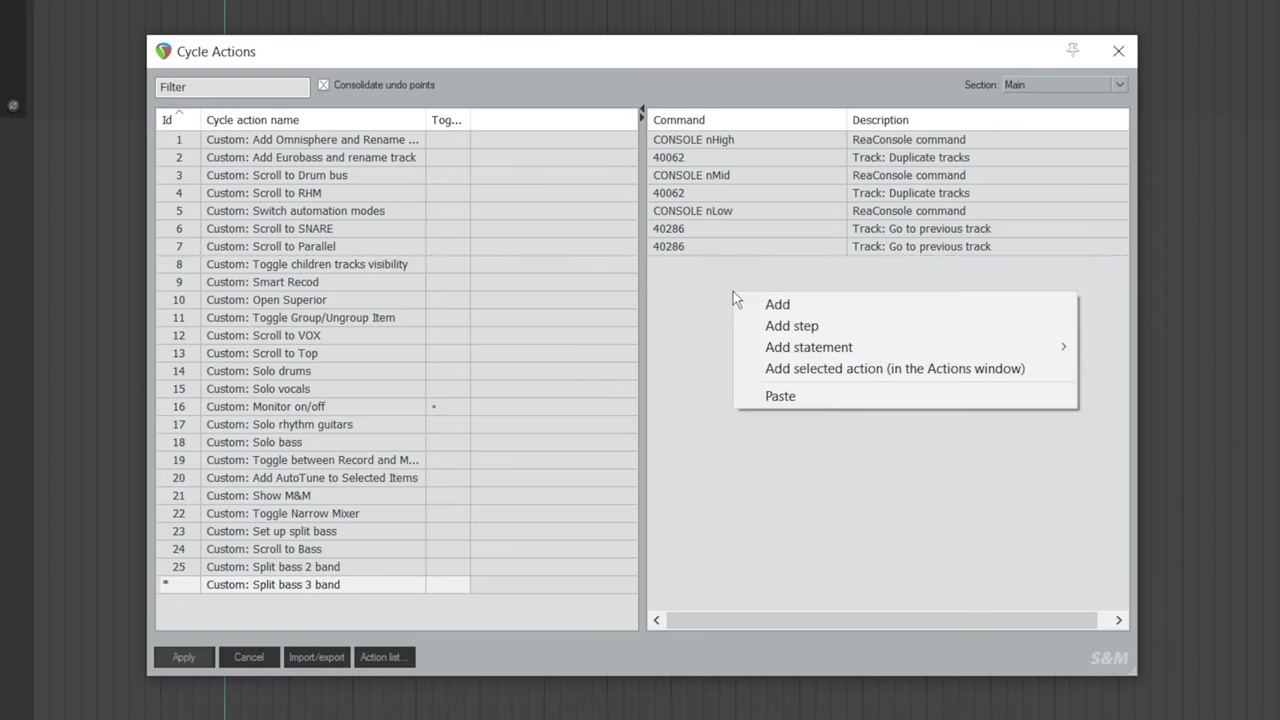
click(828, 368)
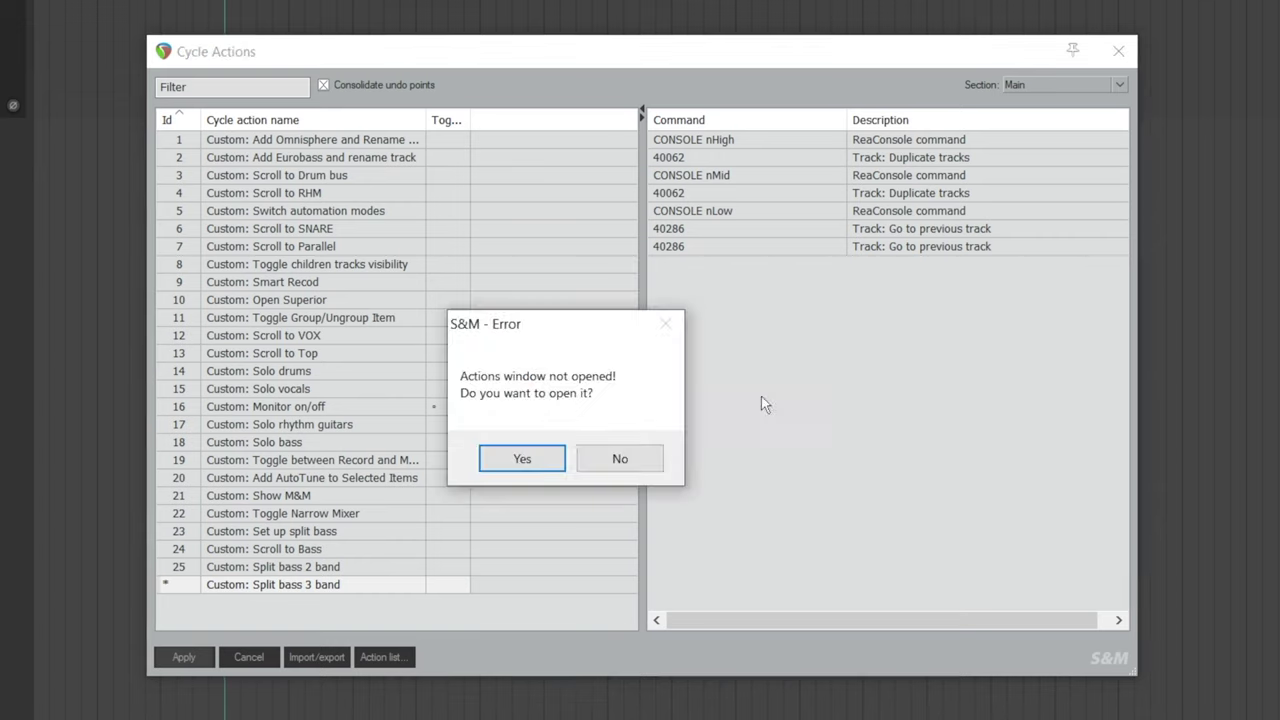
click(534, 461)
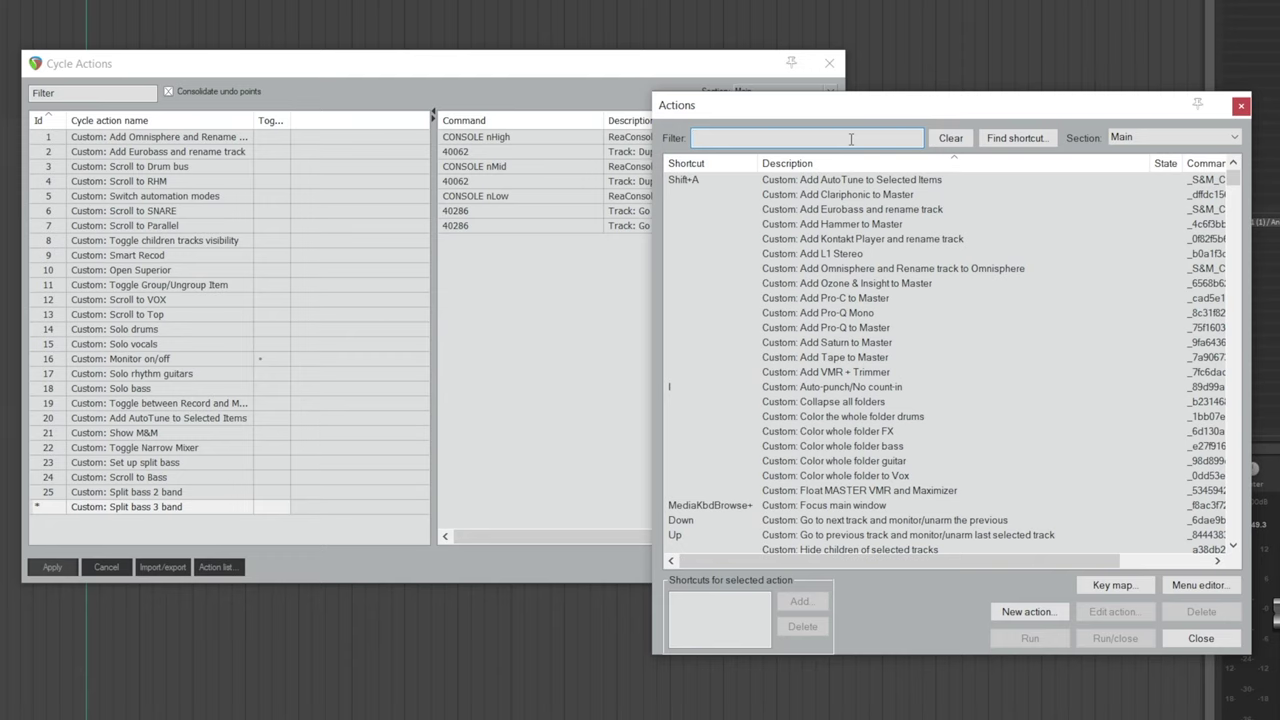
text(High)
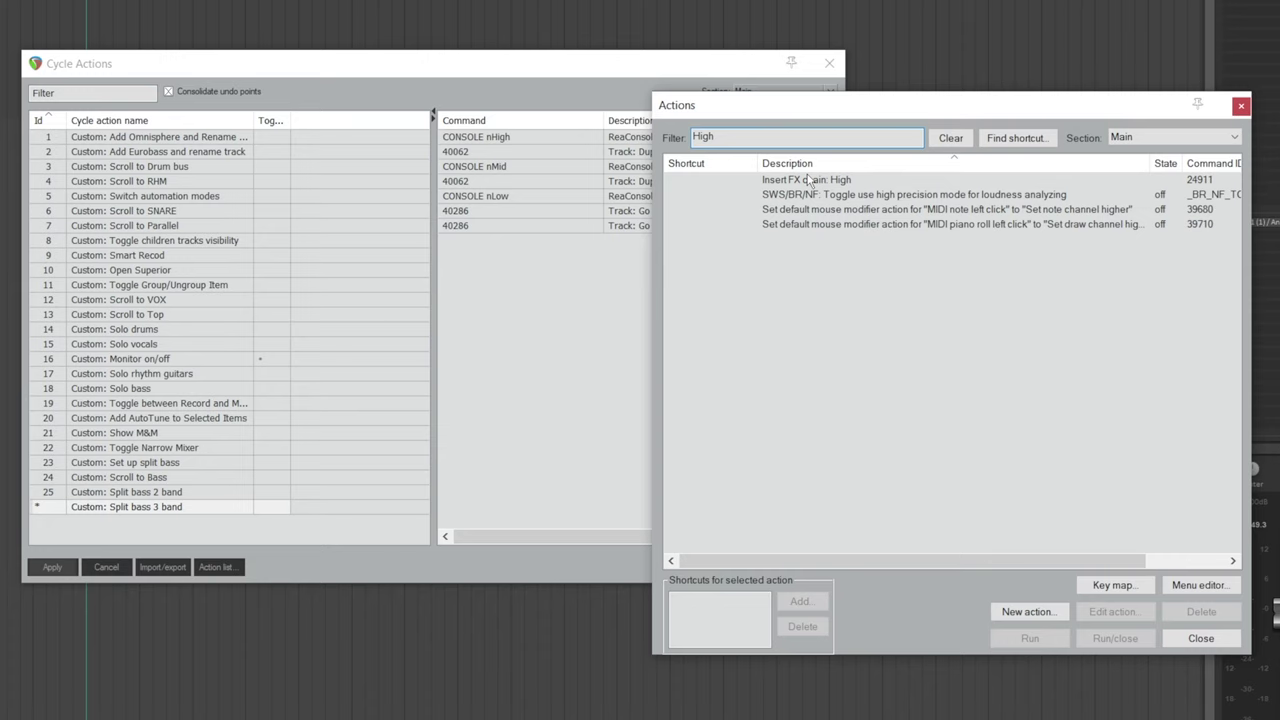
click(808, 180)
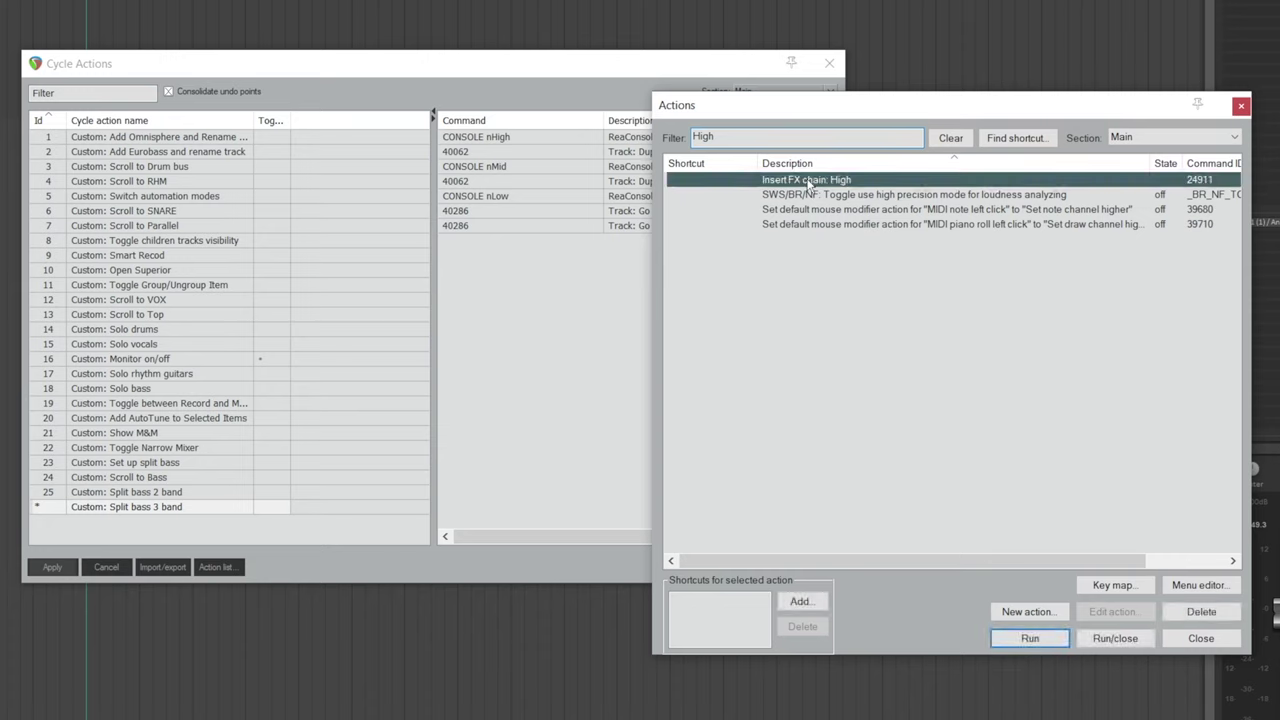
right_click(487, 285)
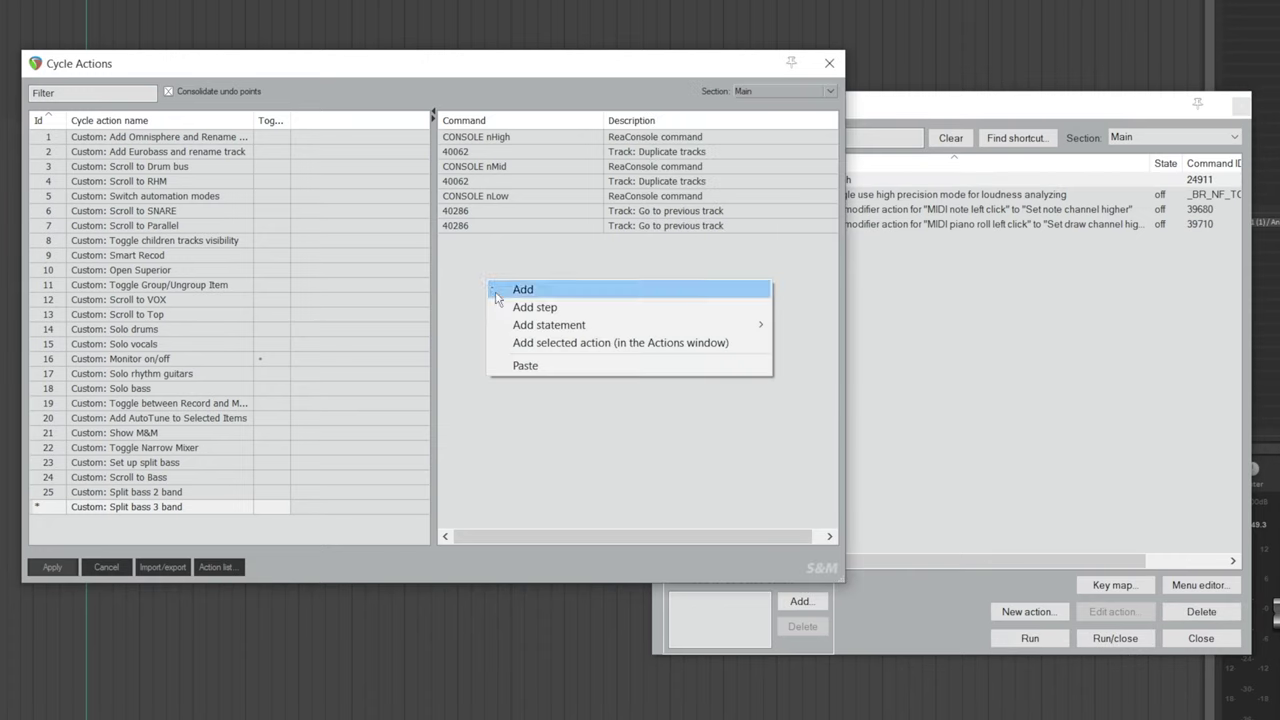
click(558, 348)
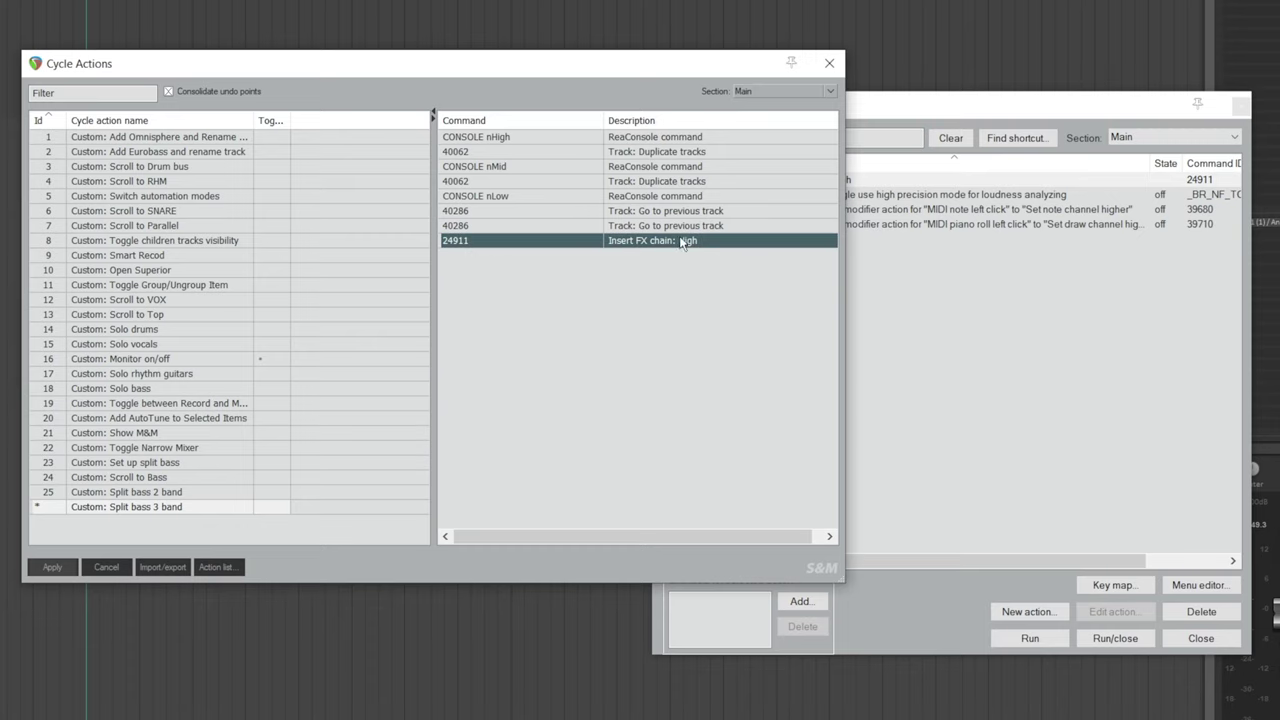
Add command 40285 (Track: Go to next track) after the High FX chain command.
right_click(591, 268)
click(604, 281)
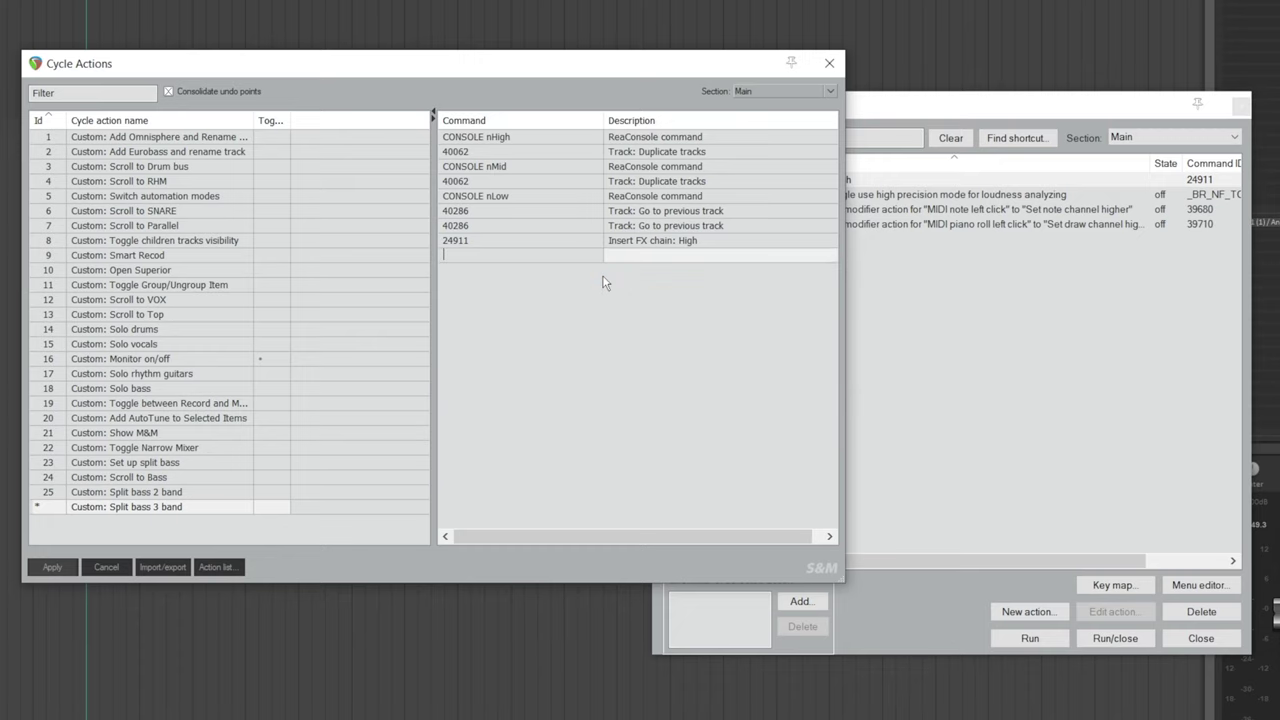
text(40285)
key(Return)
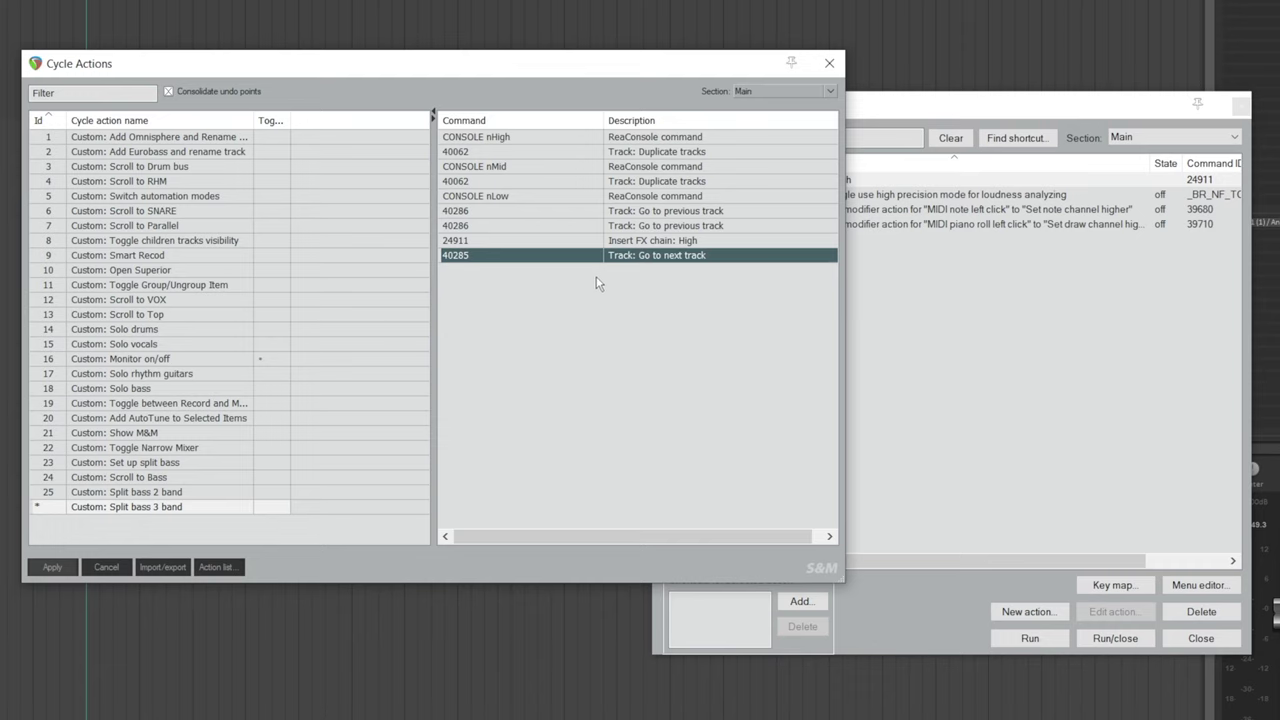
Find "Insert FX chain: Mid" in the Actions window with the filter "Insert Mid" and add it to the Split bass 3 band commands.
click(890, 136)
click(810, 136)
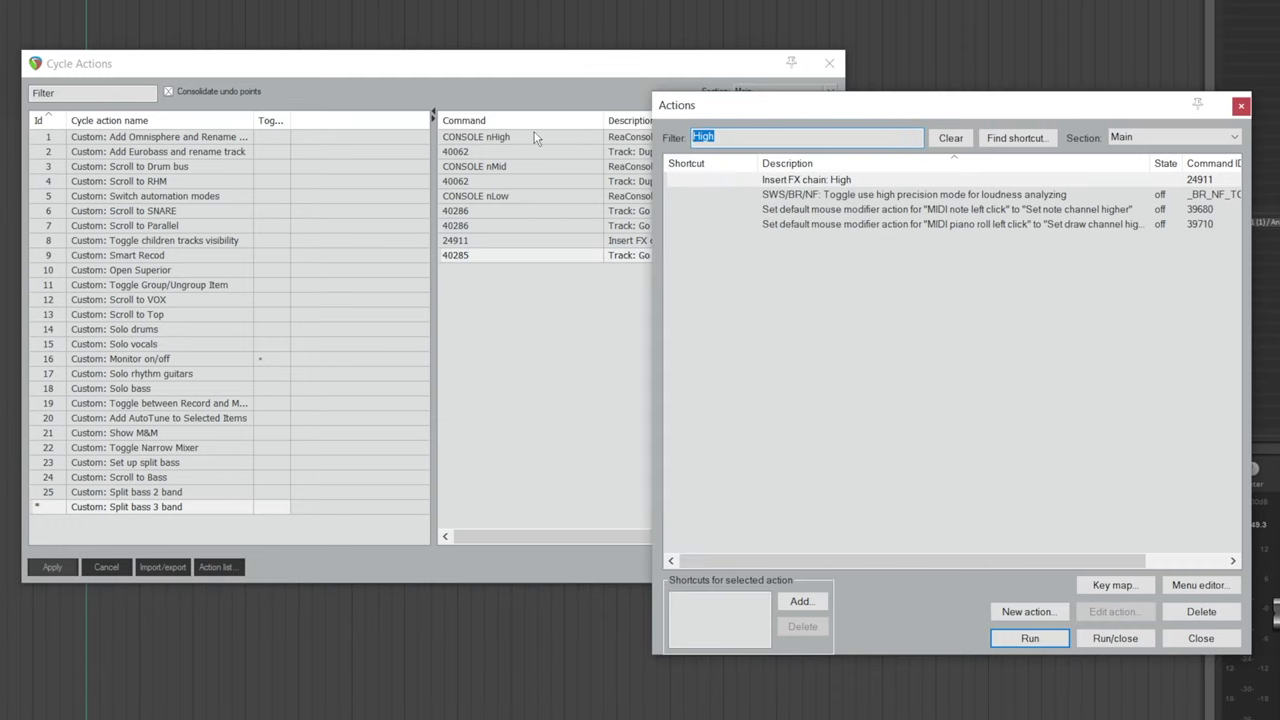
text(Mid)
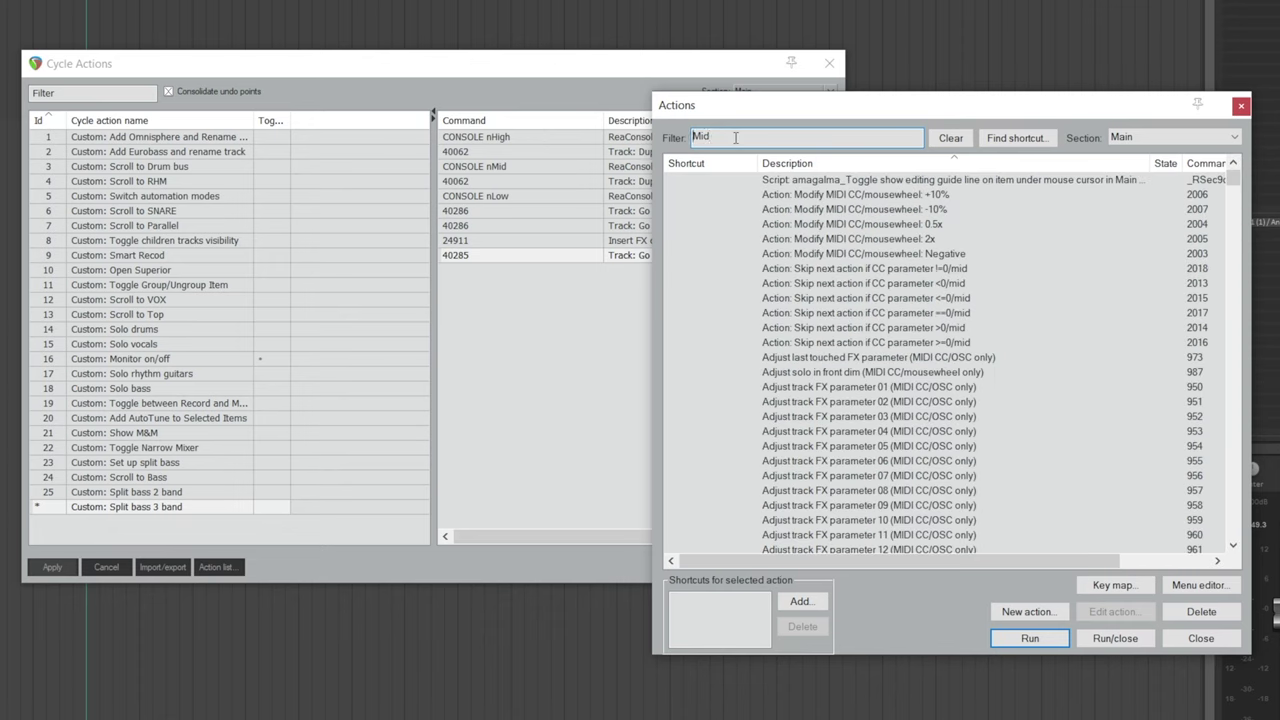
key(ctrl+a)
text(Insert Midi)
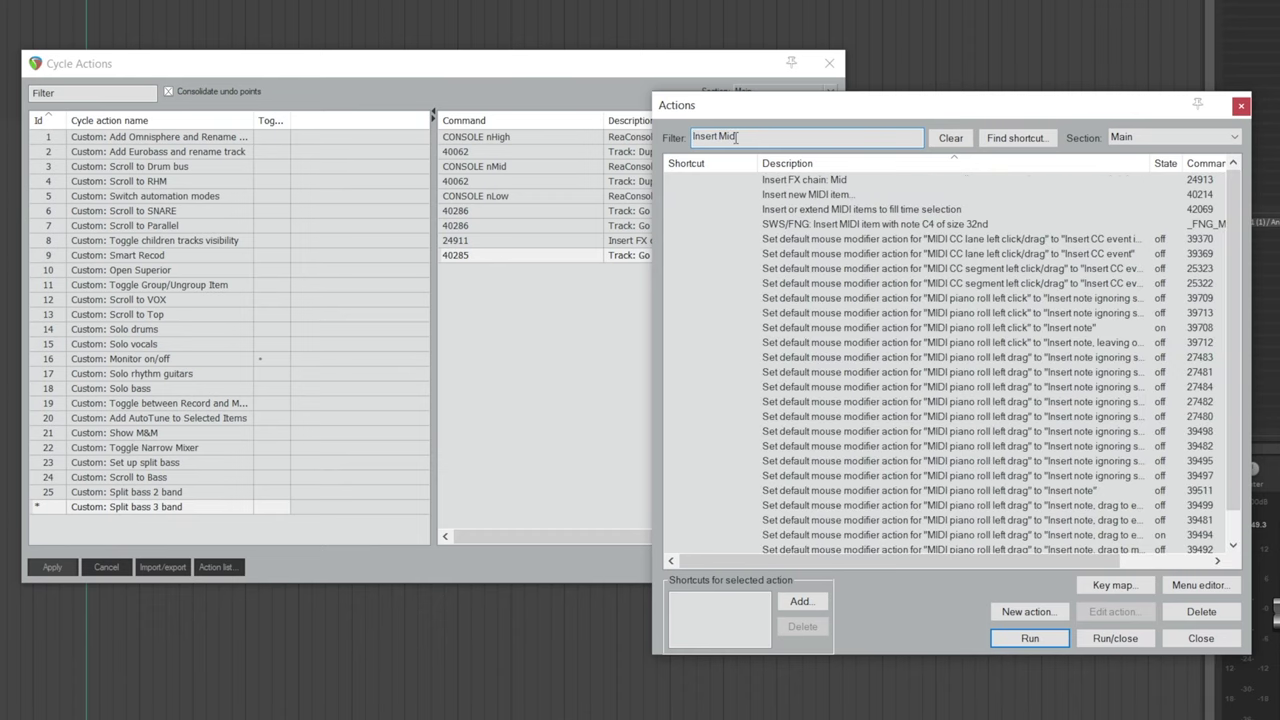
click(840, 182)
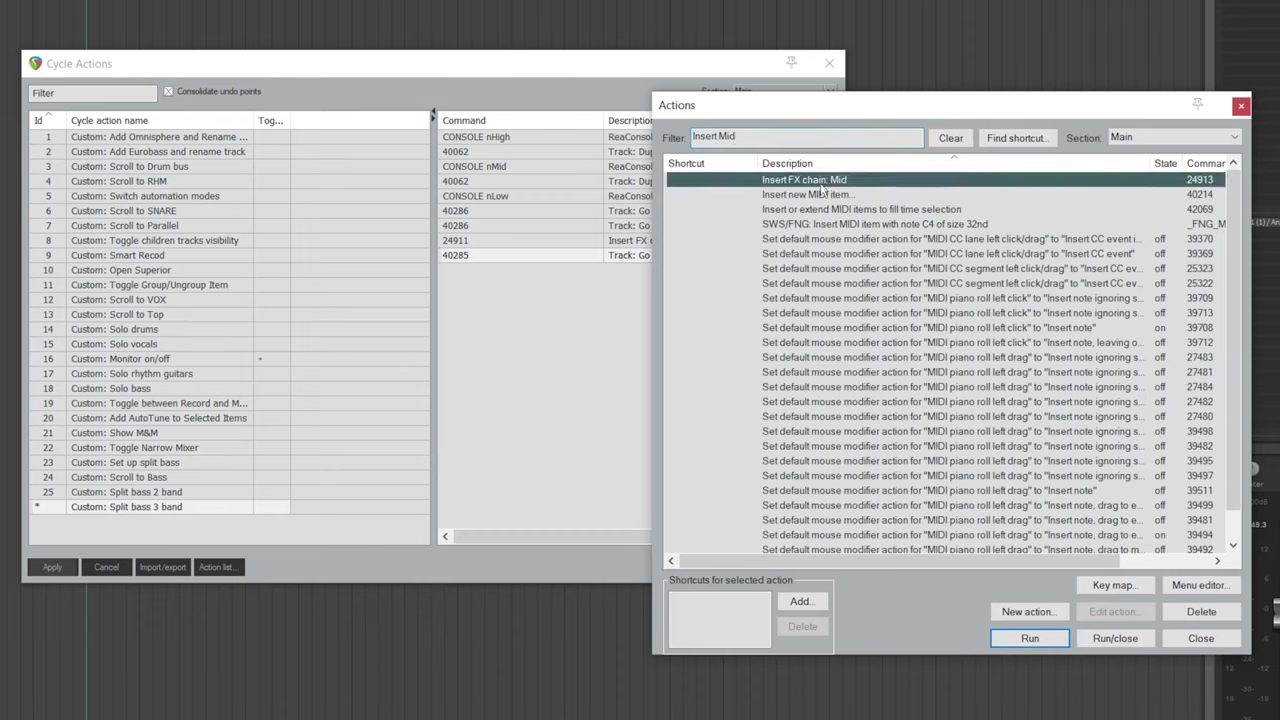
click(533, 316)
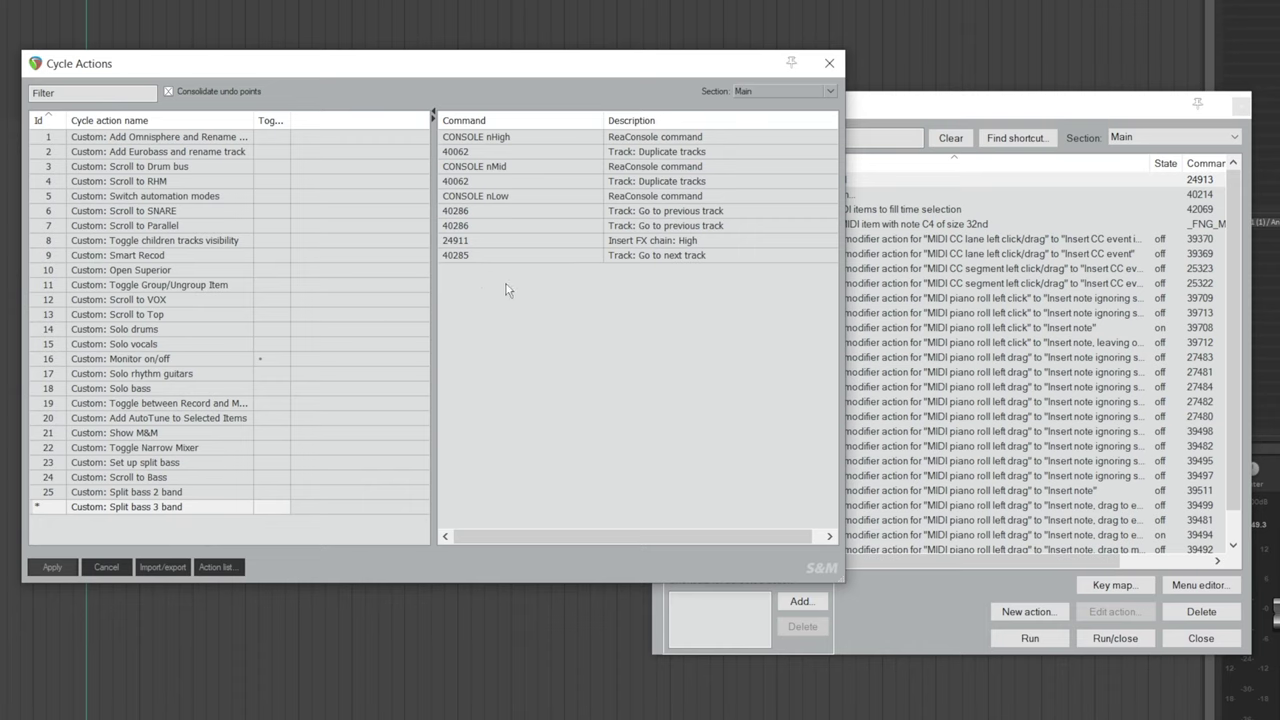
right_click(522, 289)
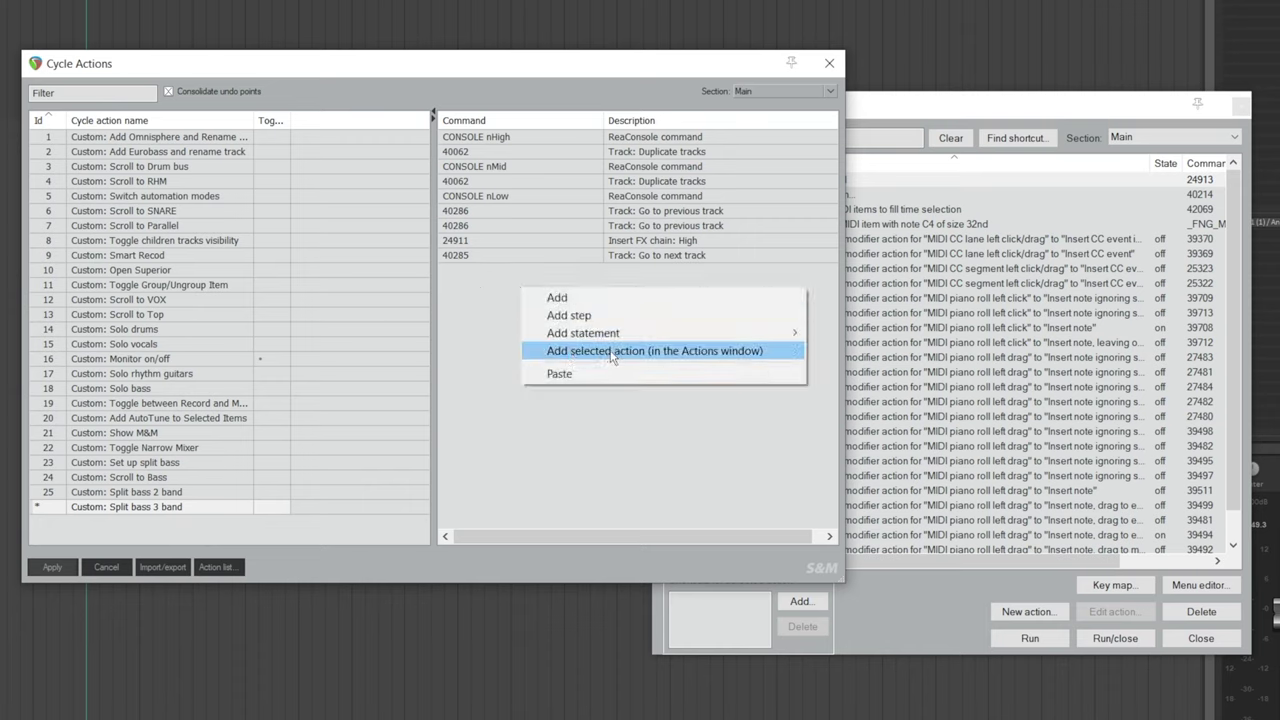
click(612, 351)
Add another command 40285 (Track: Go to next track) after the Mid FX chain command.
right_click(533, 302)
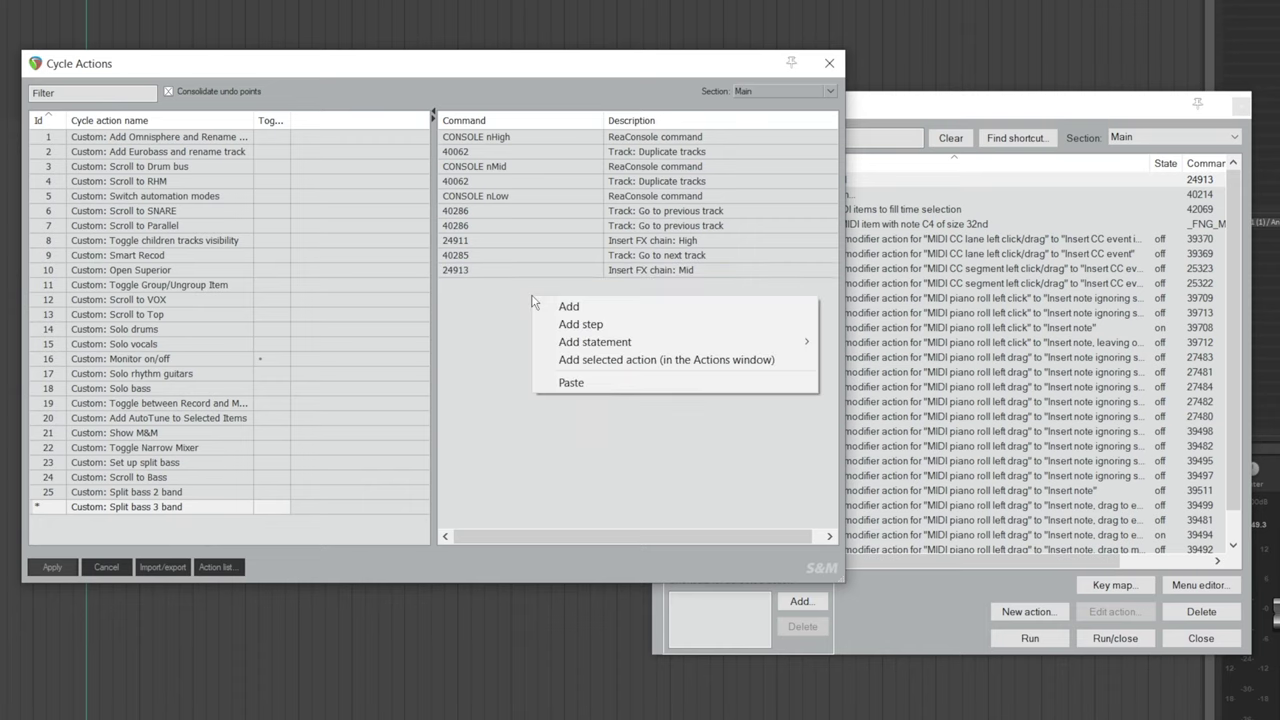
click(557, 310)
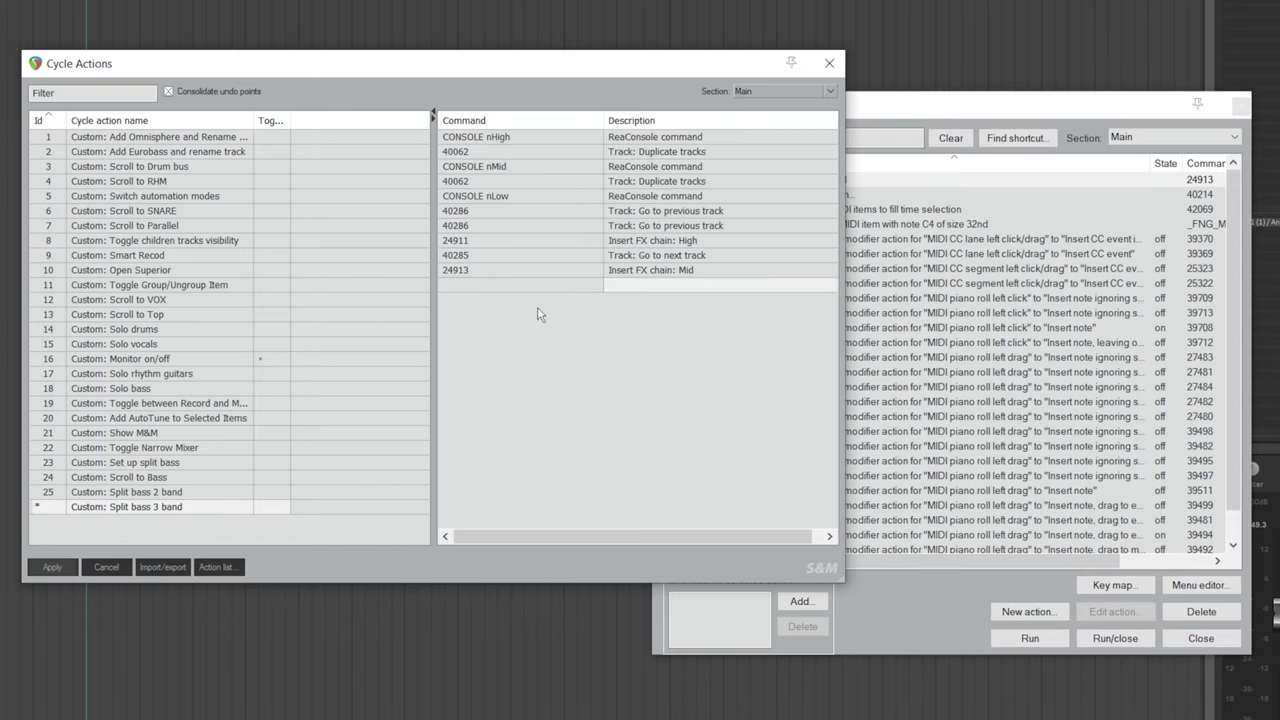
text(40285)
key(Return)
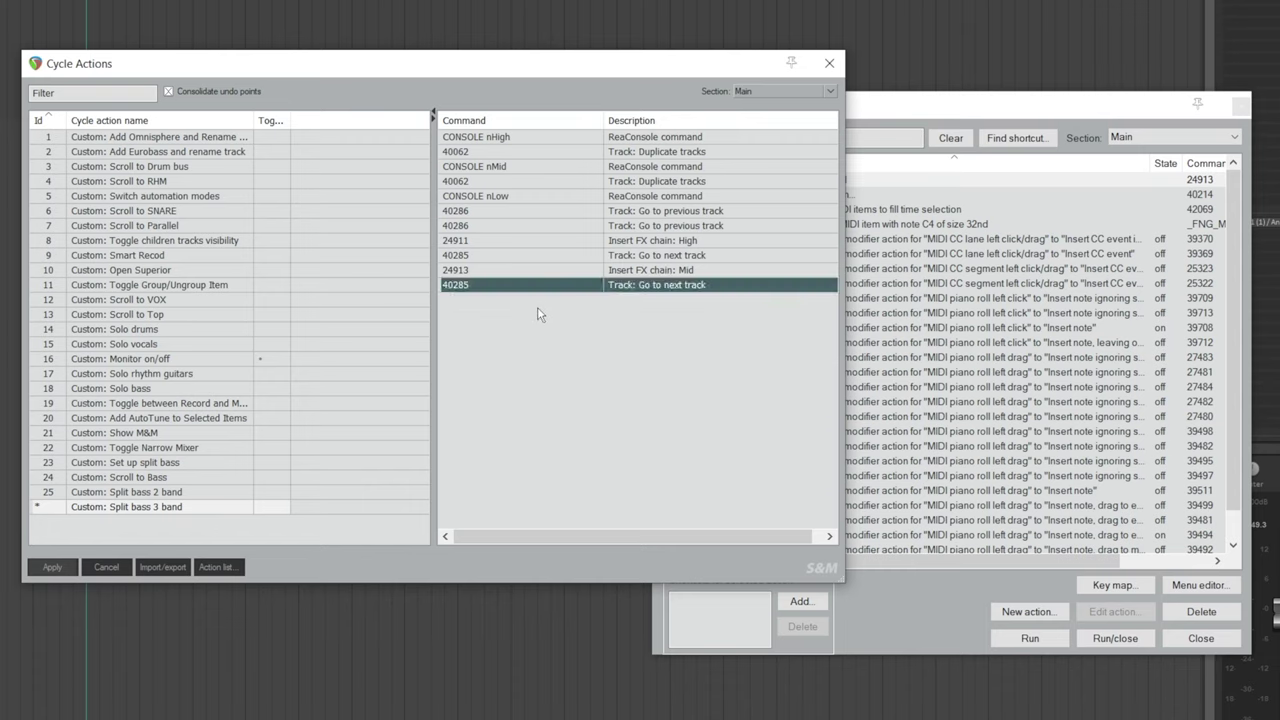
Find "Insert FX chain: Low" in the Actions window with the filter "Insert low" and add it to the Split bass 3 band commands.
click(922, 108)
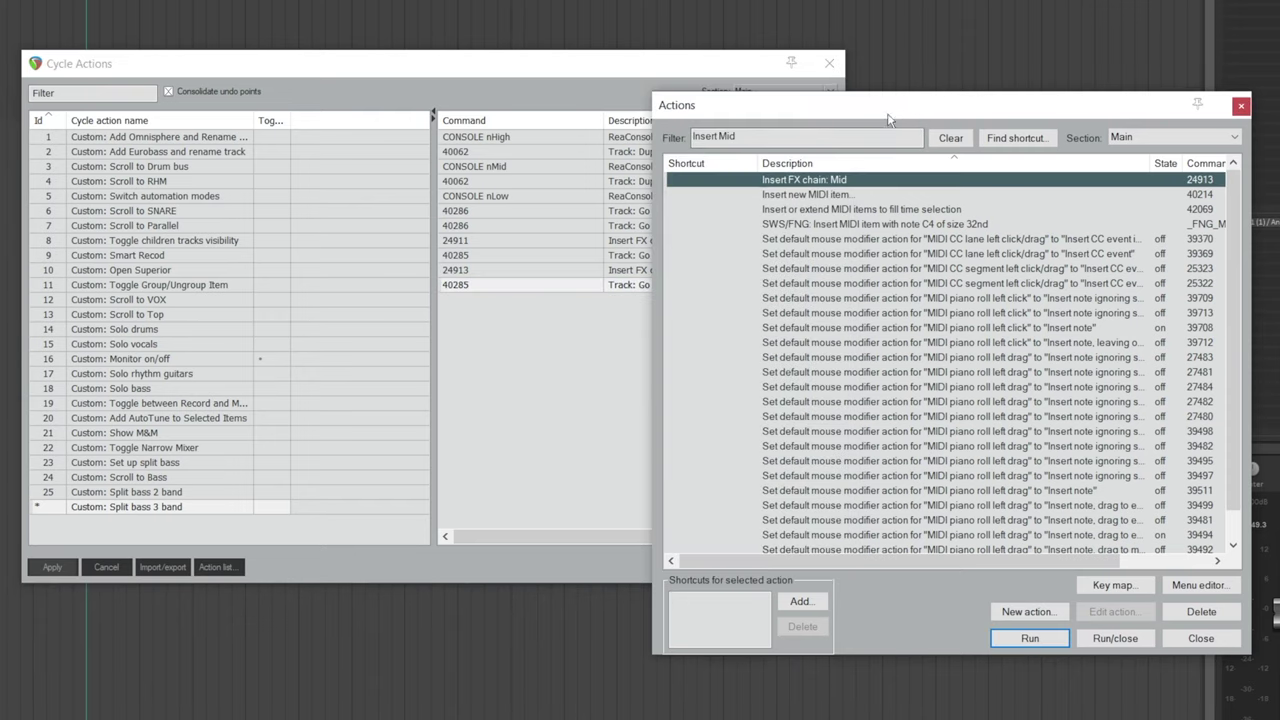
double_click(720, 138)
text(low)
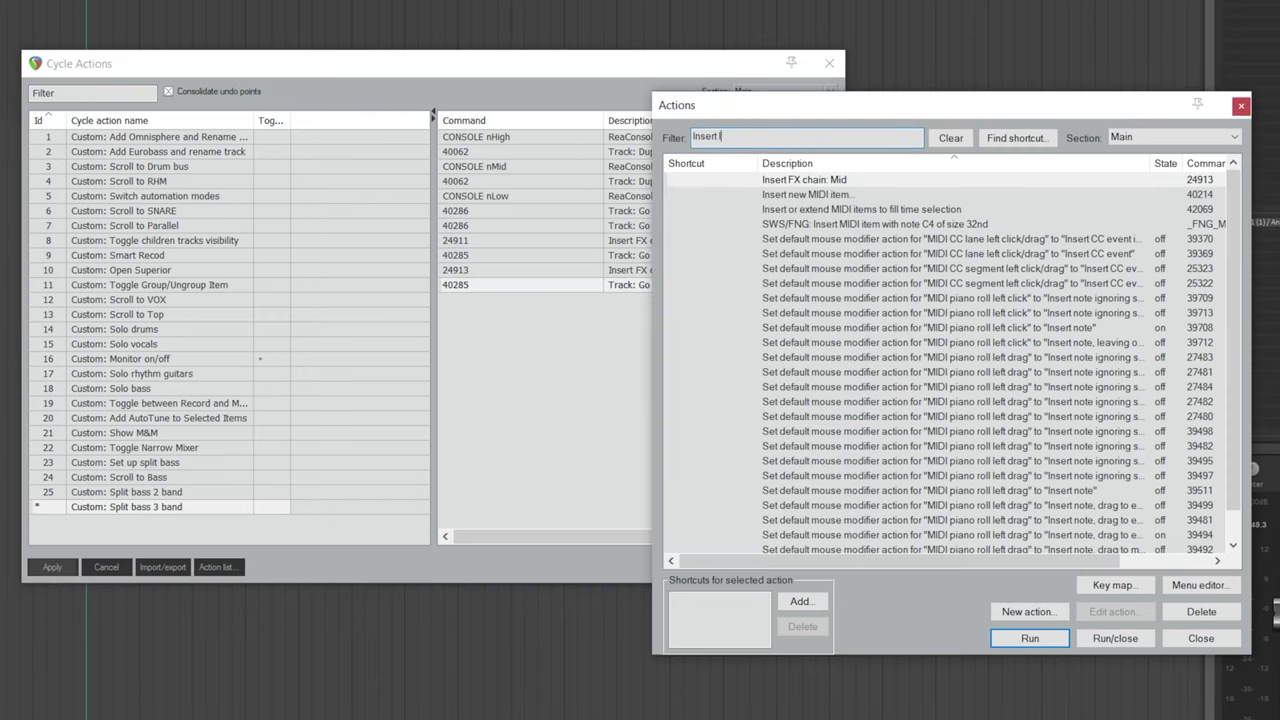
click(800, 183)
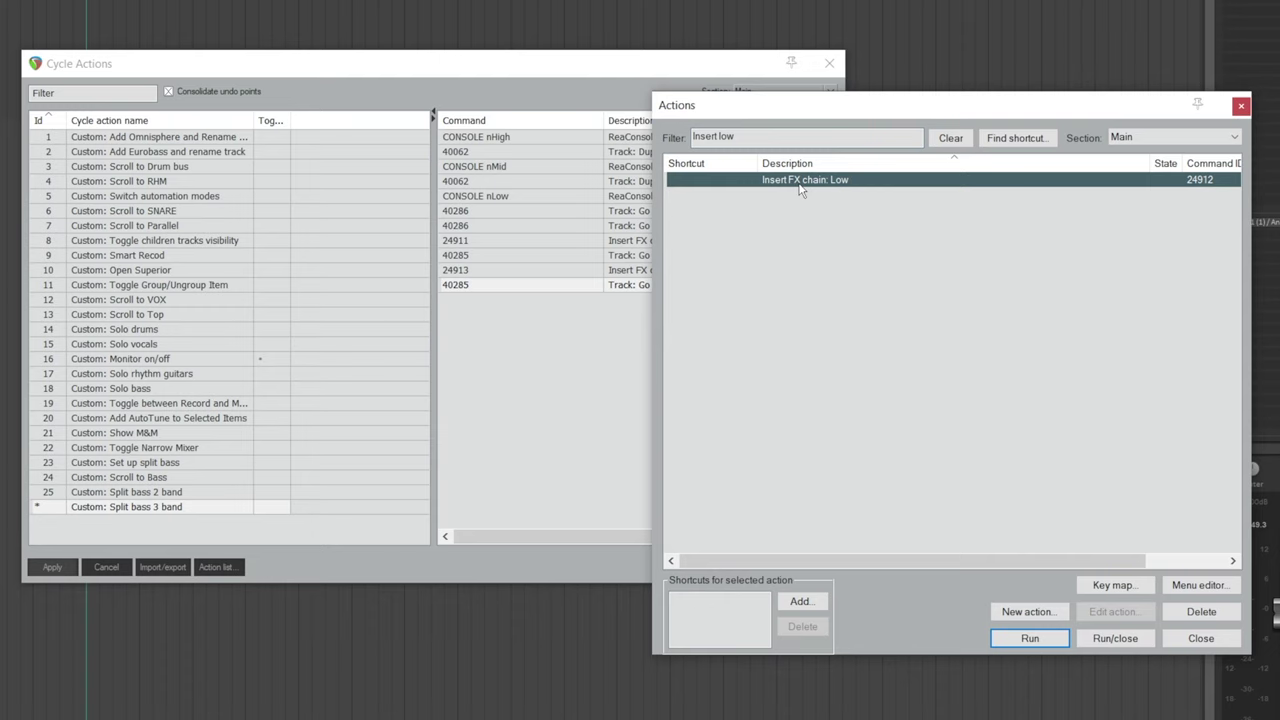
click(517, 322)
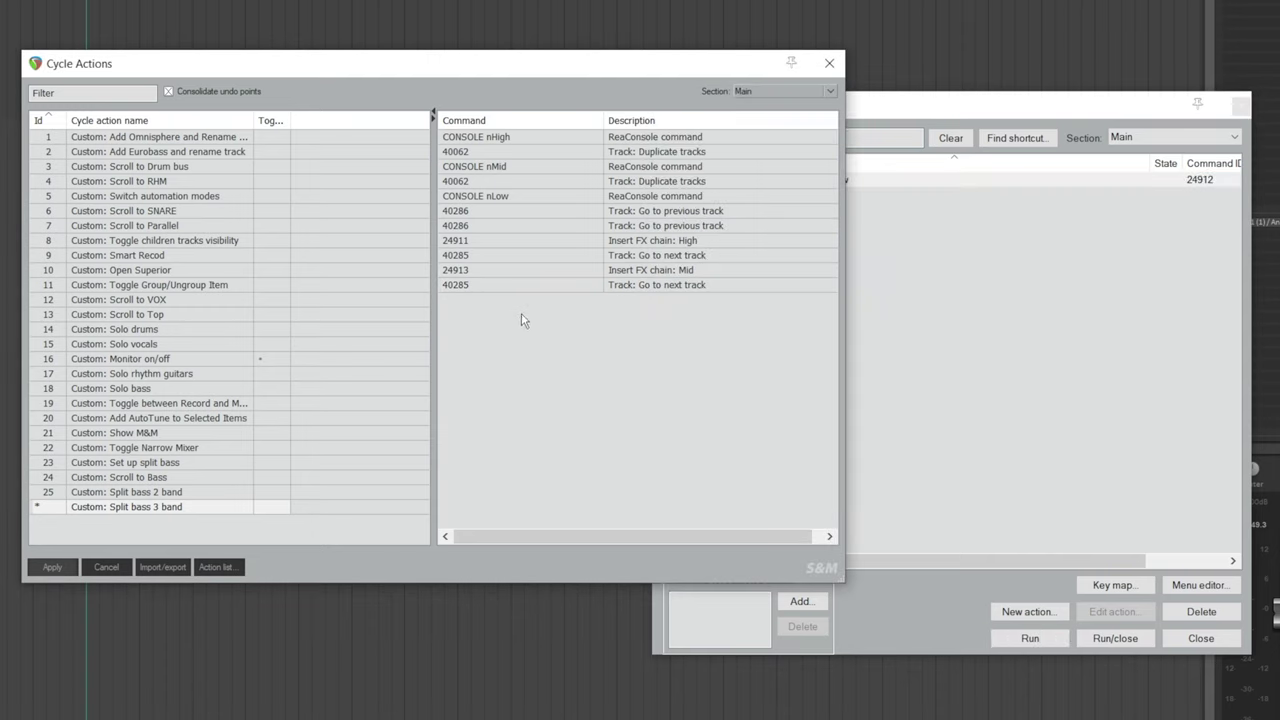
right_click(497, 312)
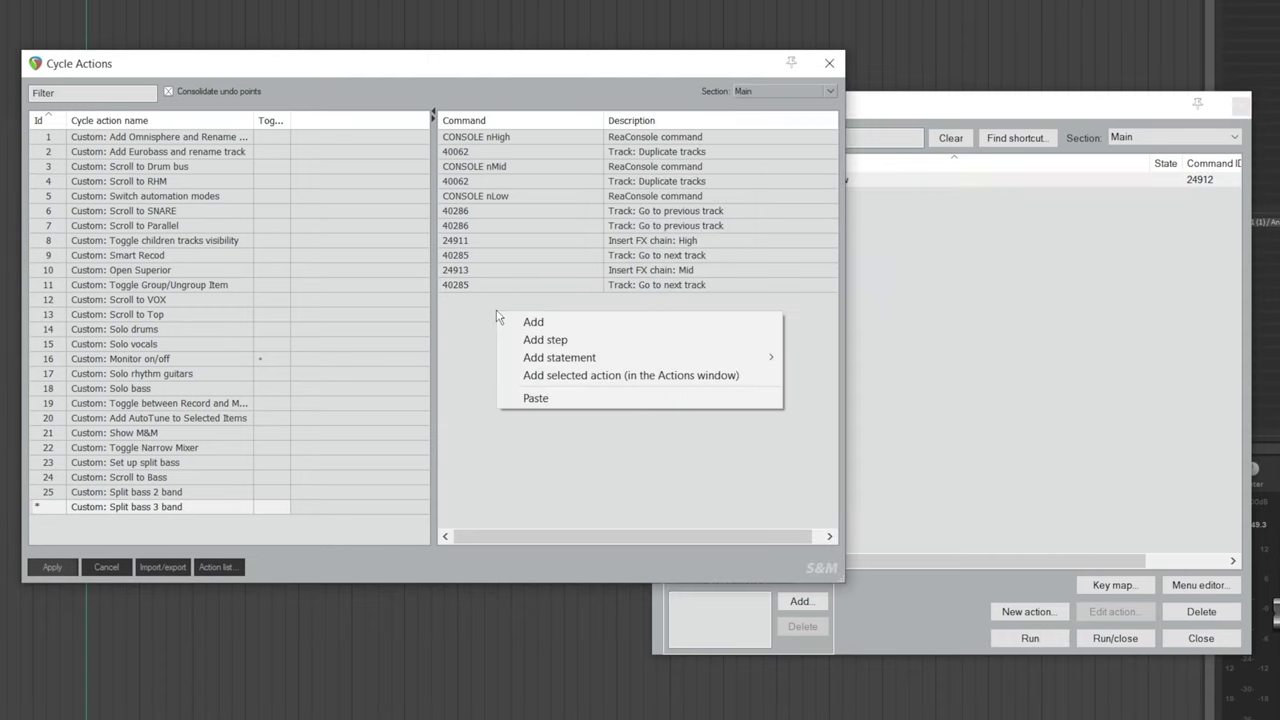
click(589, 381)
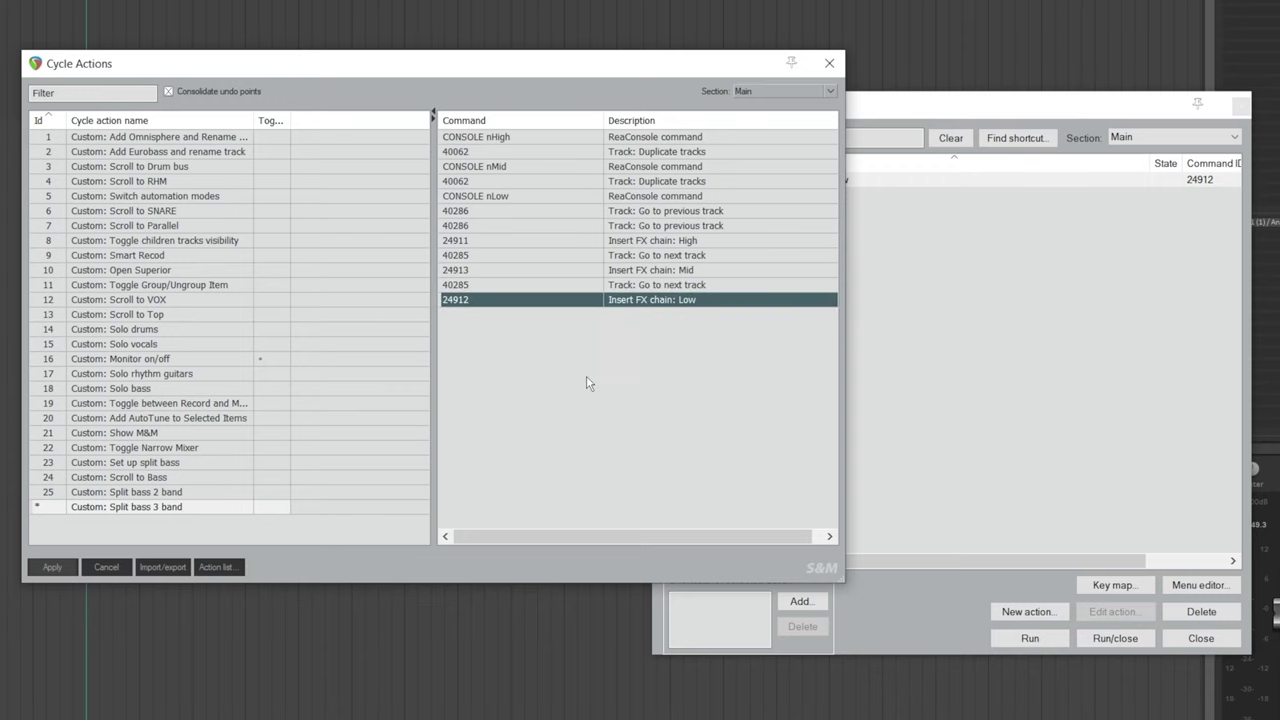
Filter the Actions window for "close all floating" and append "SWS/S&M: Close all floating FX windows" to the Split bass 3 band commands.
click(988, 390)
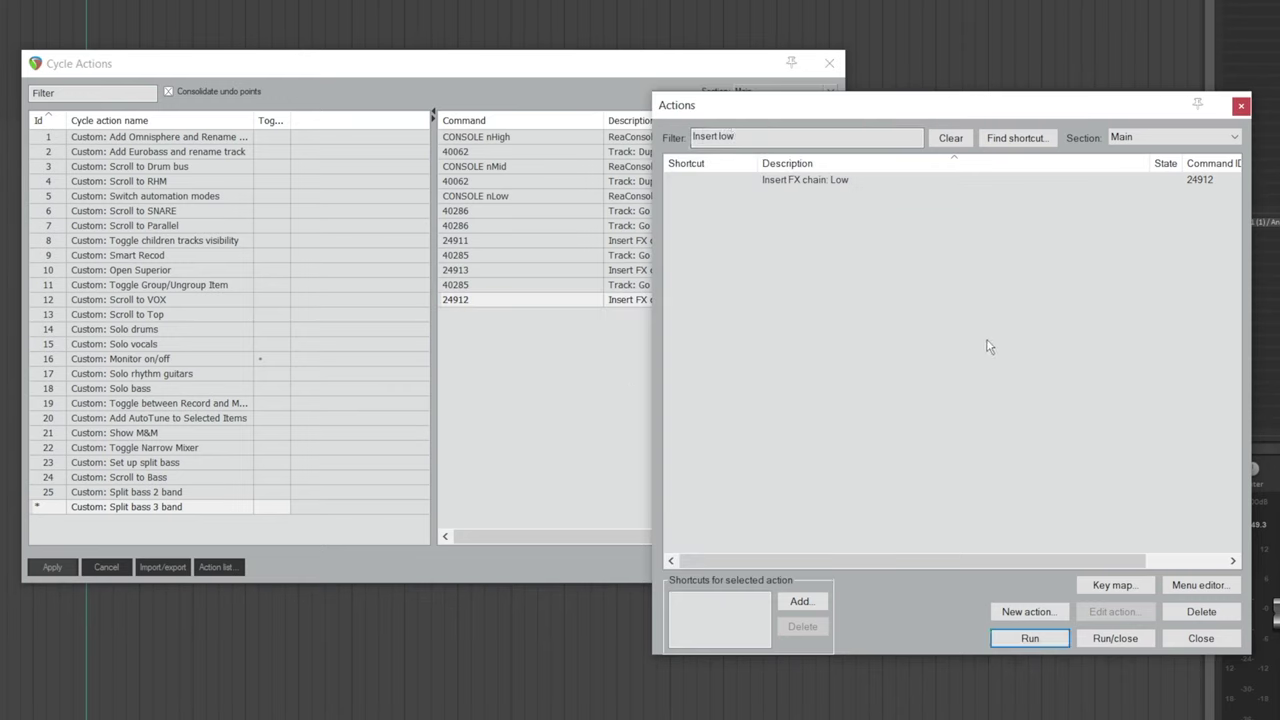
double_click(754, 140)
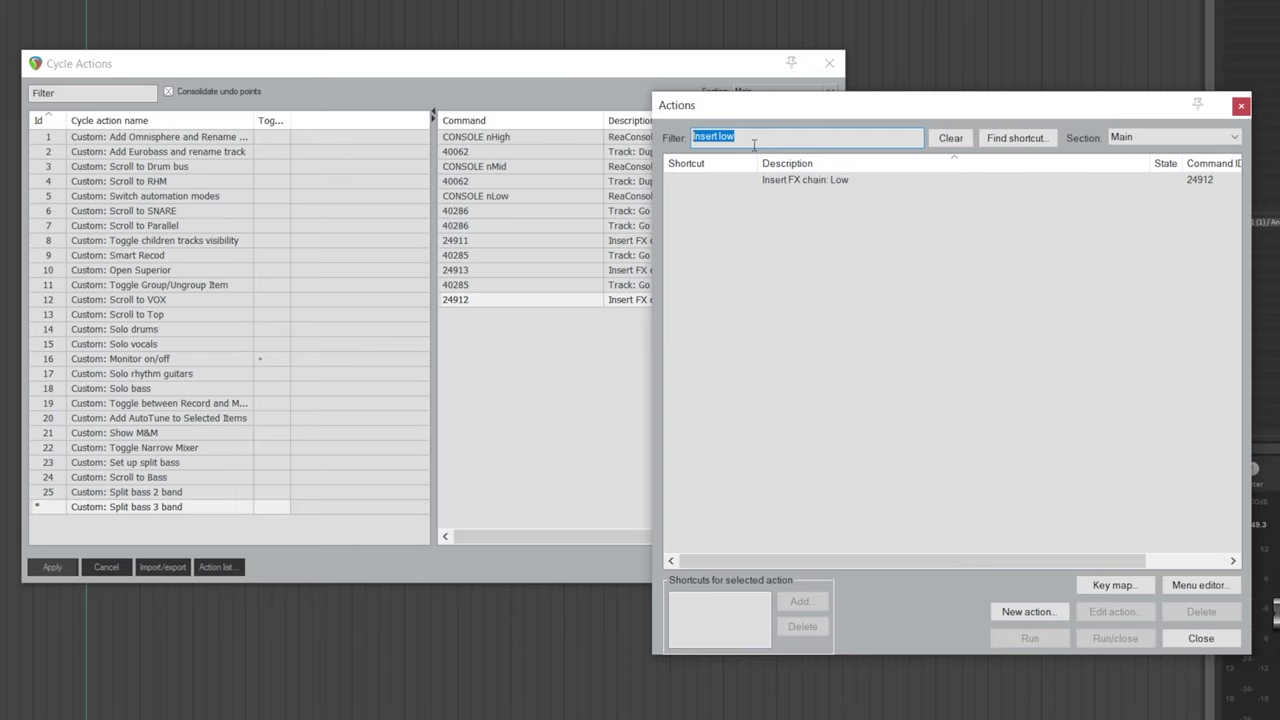
text(close all floating)
click(760, 179)
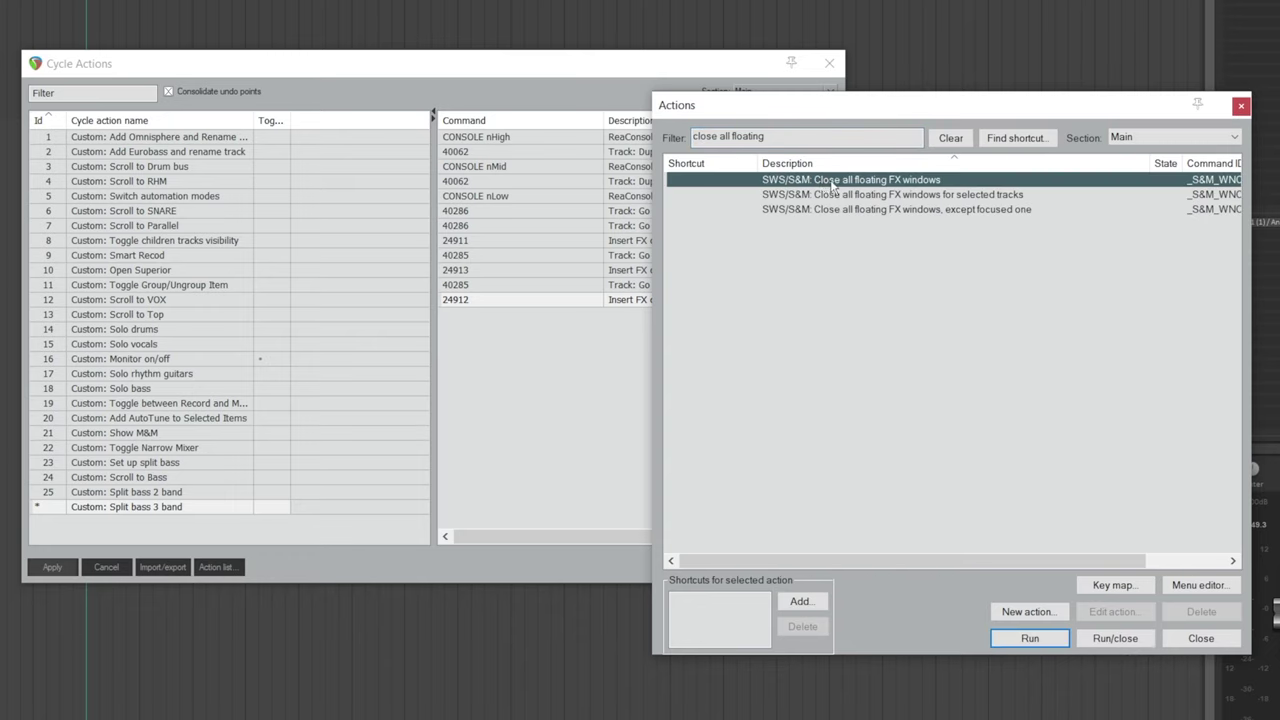
click(522, 348)
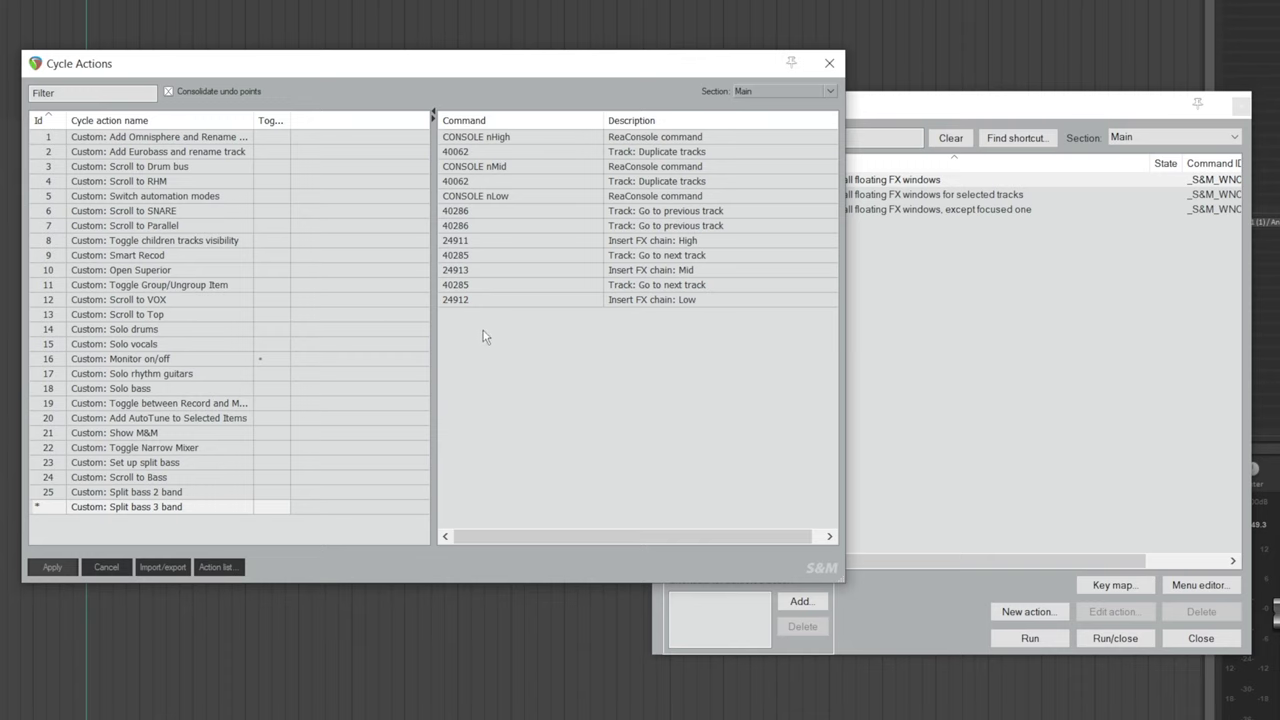
right_click(485, 337)
click(606, 396)
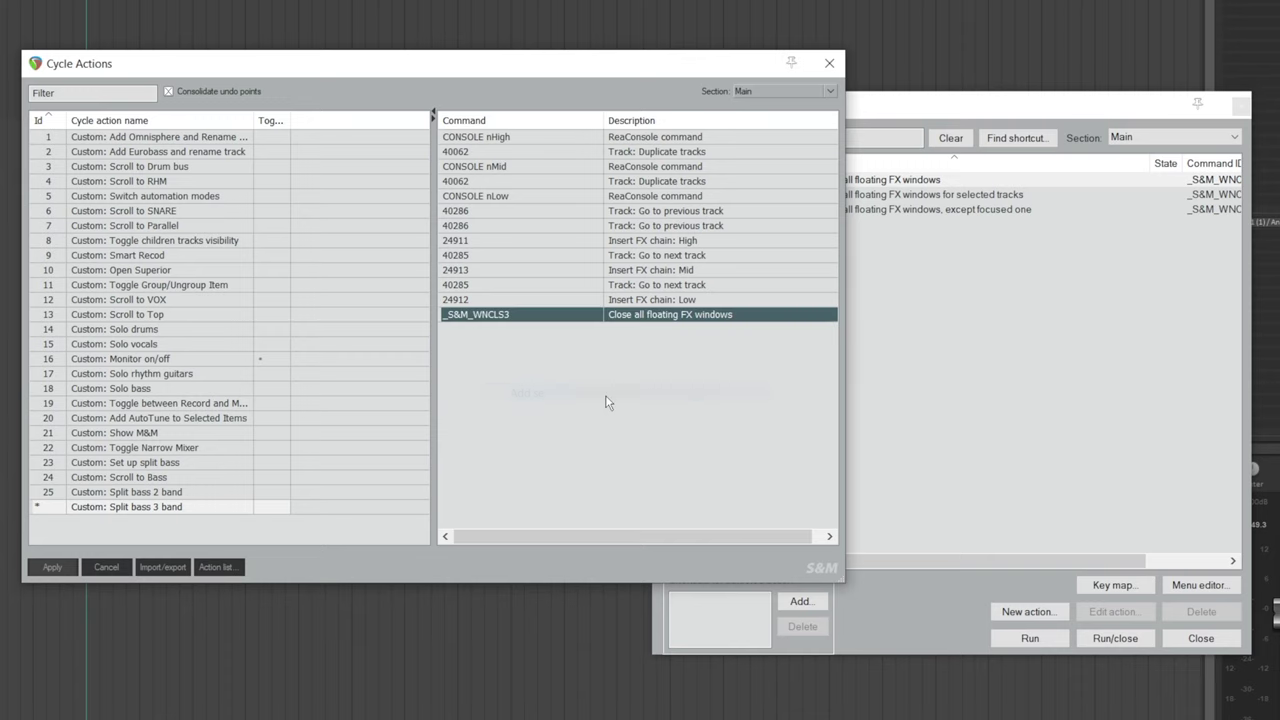
Add command 40288 (Track: Go to previous track, leaving other tracks selected) twice after the command that closes the FX windows.
right_click(527, 351)
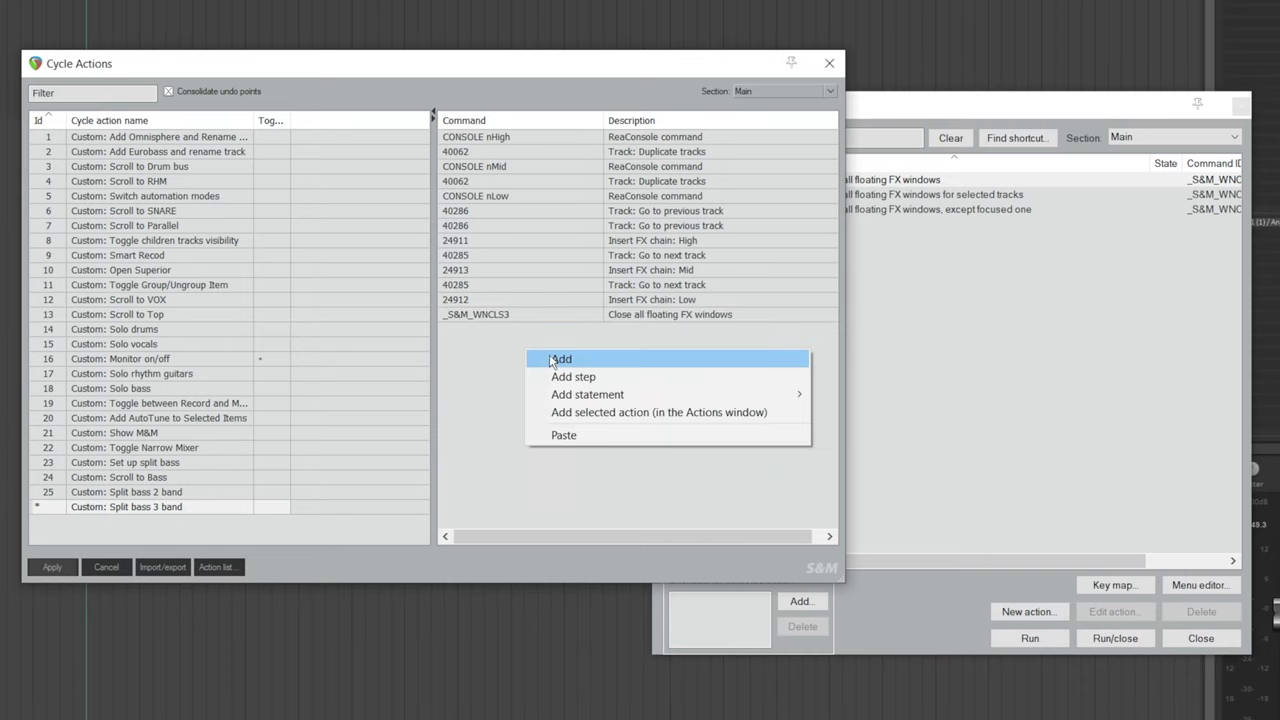
click(549, 359)
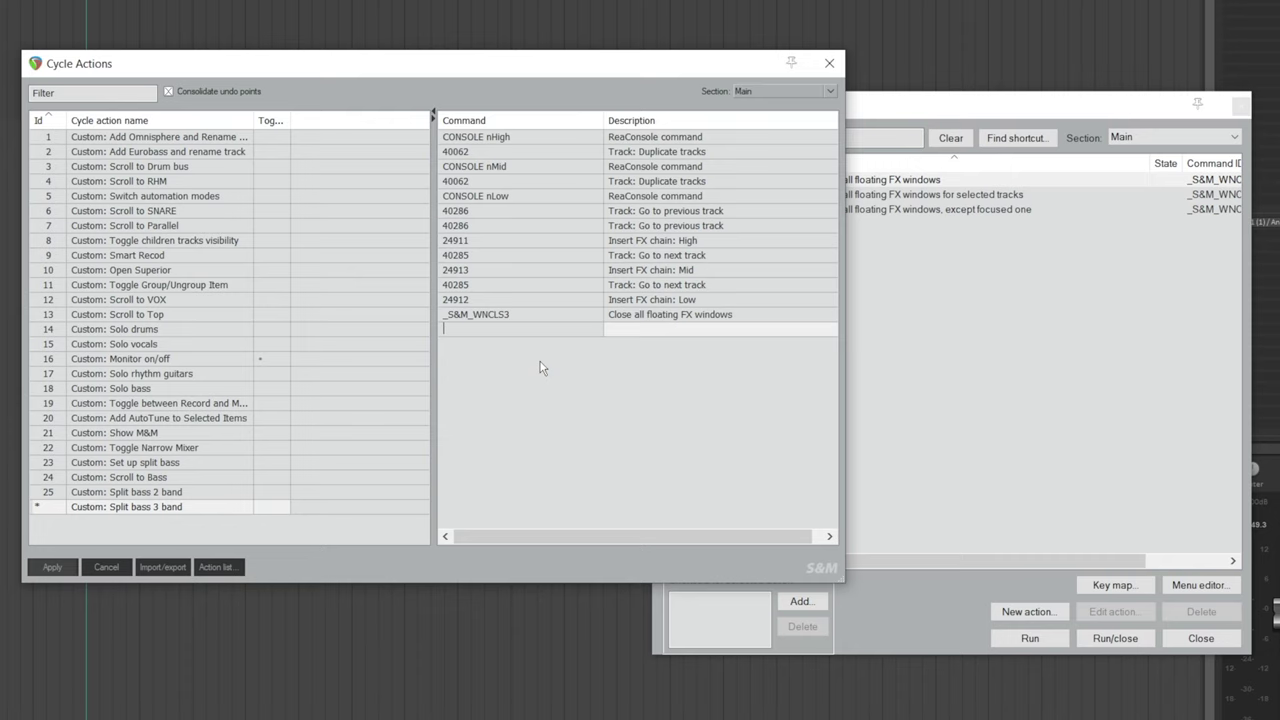
text(40288)
key(Return)
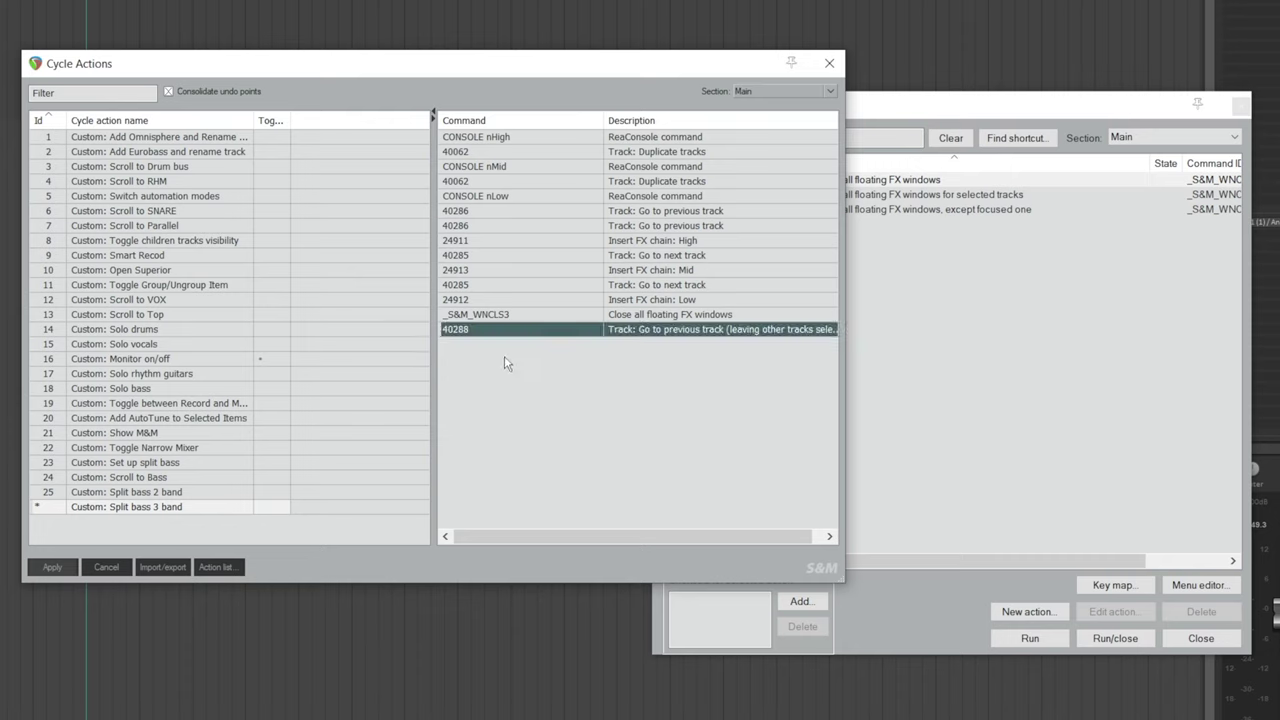
right_click(504, 358)
click(535, 367)
text(40288)
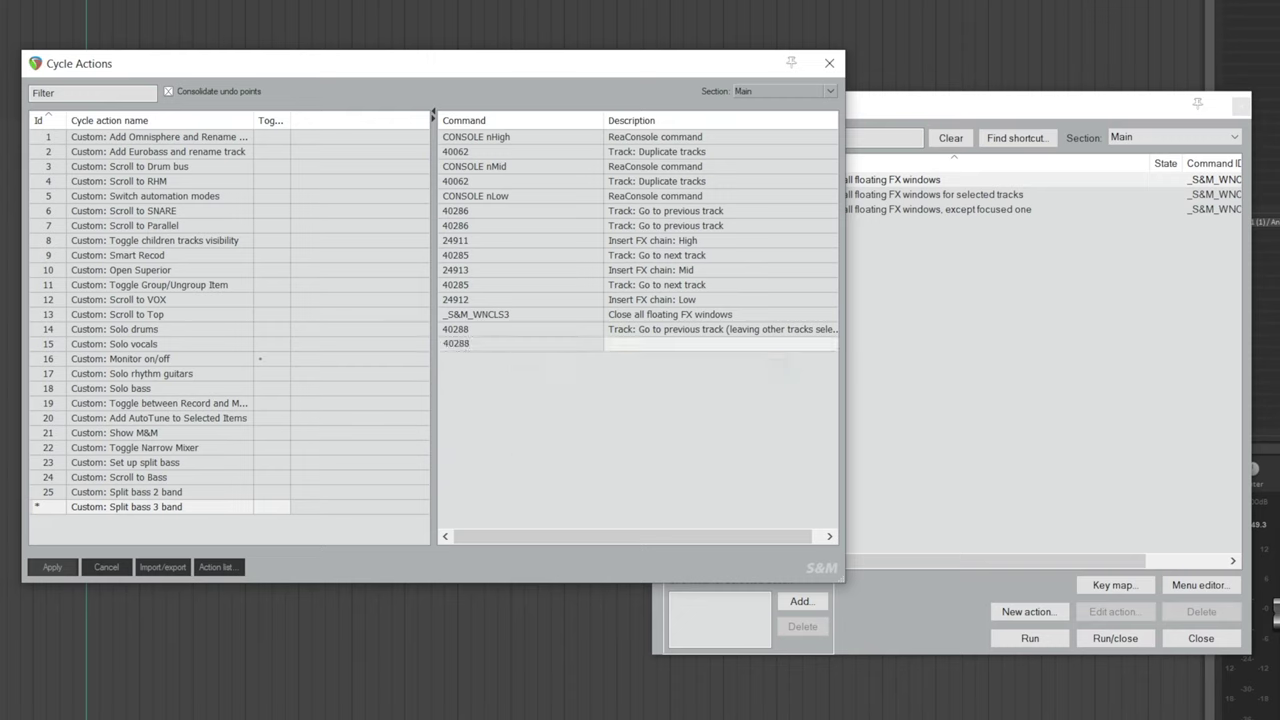
key(Return)
Add the command _SWS_SAVESEL (Save current track selection) after the two 40288 commands.
right_click(503, 377)
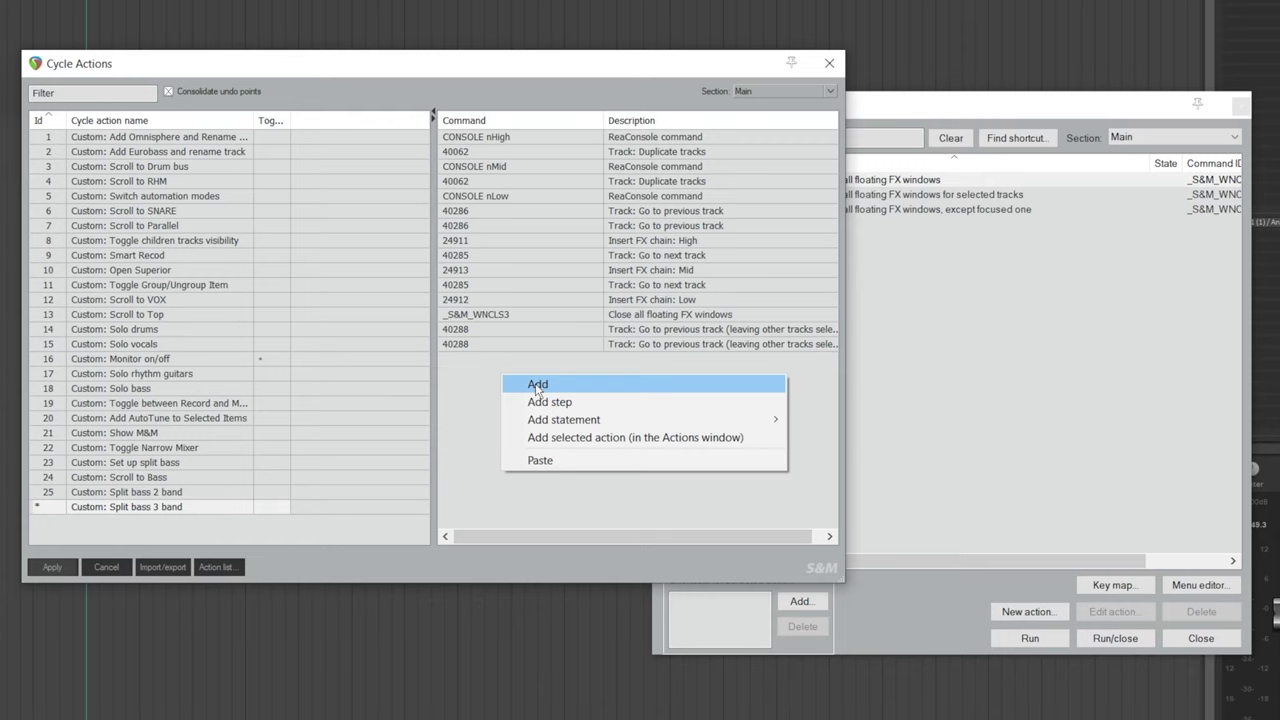
click(537, 385)
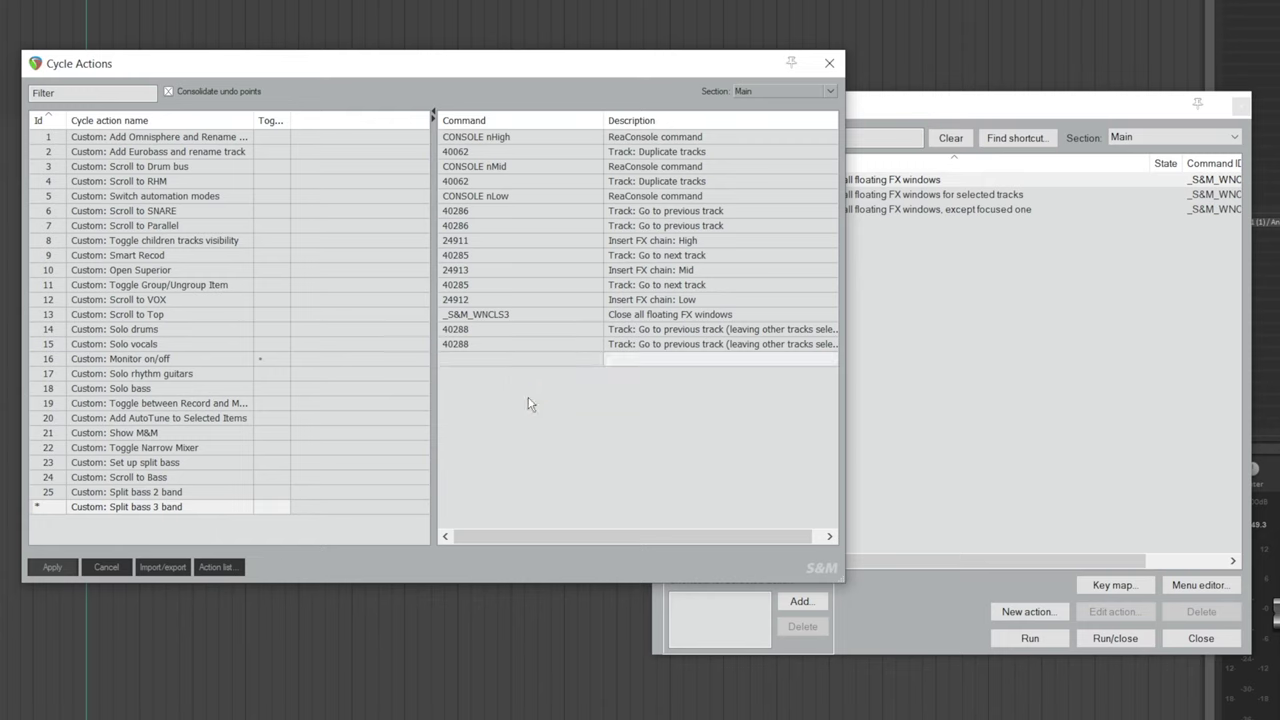
text(_SWS_SAVESEL)
key(Return)
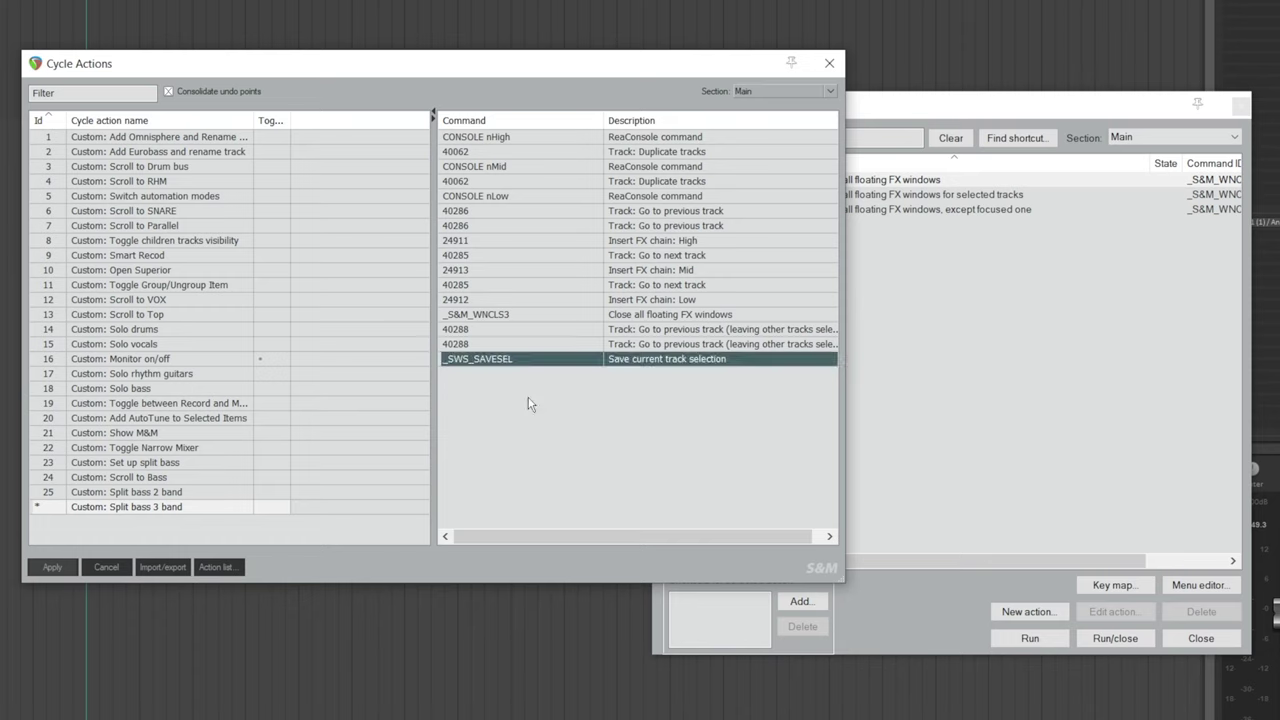
Filter the Actions window for "insert tracks above" and append "SWS: Insert track above selected tracks" to the Split bass 3 band commands.
key(question)
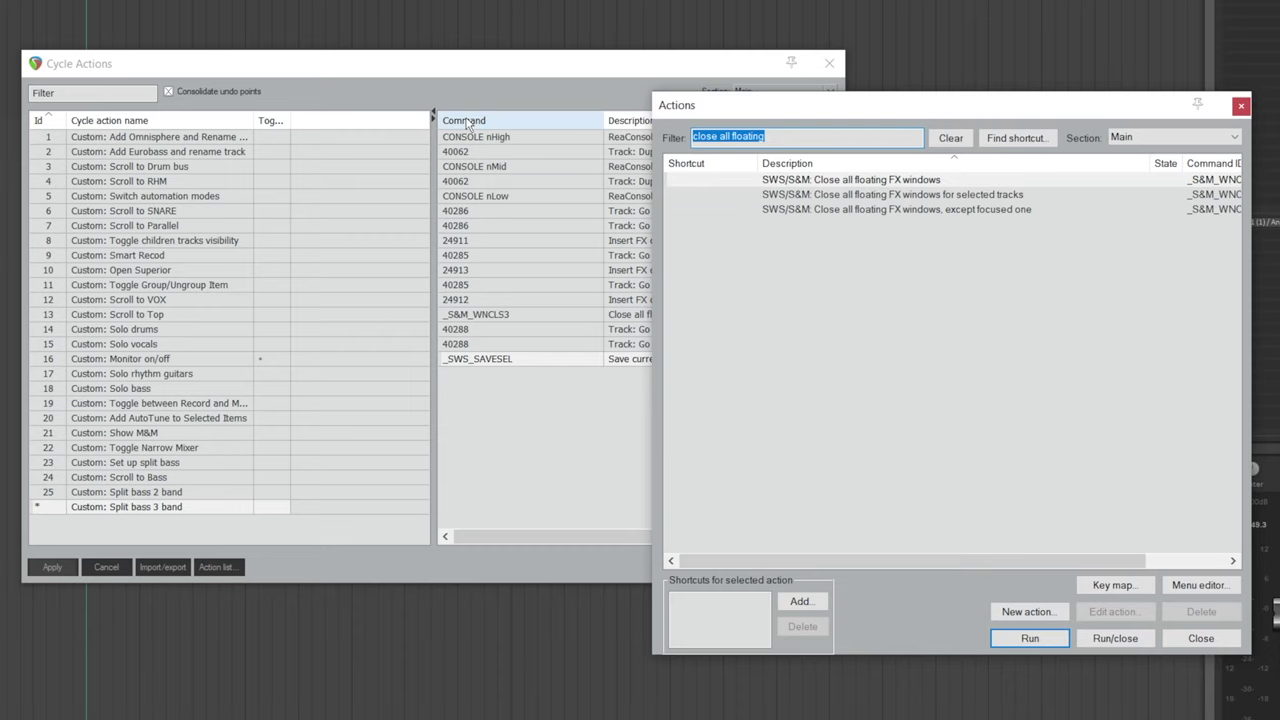
text(insert tracks above)
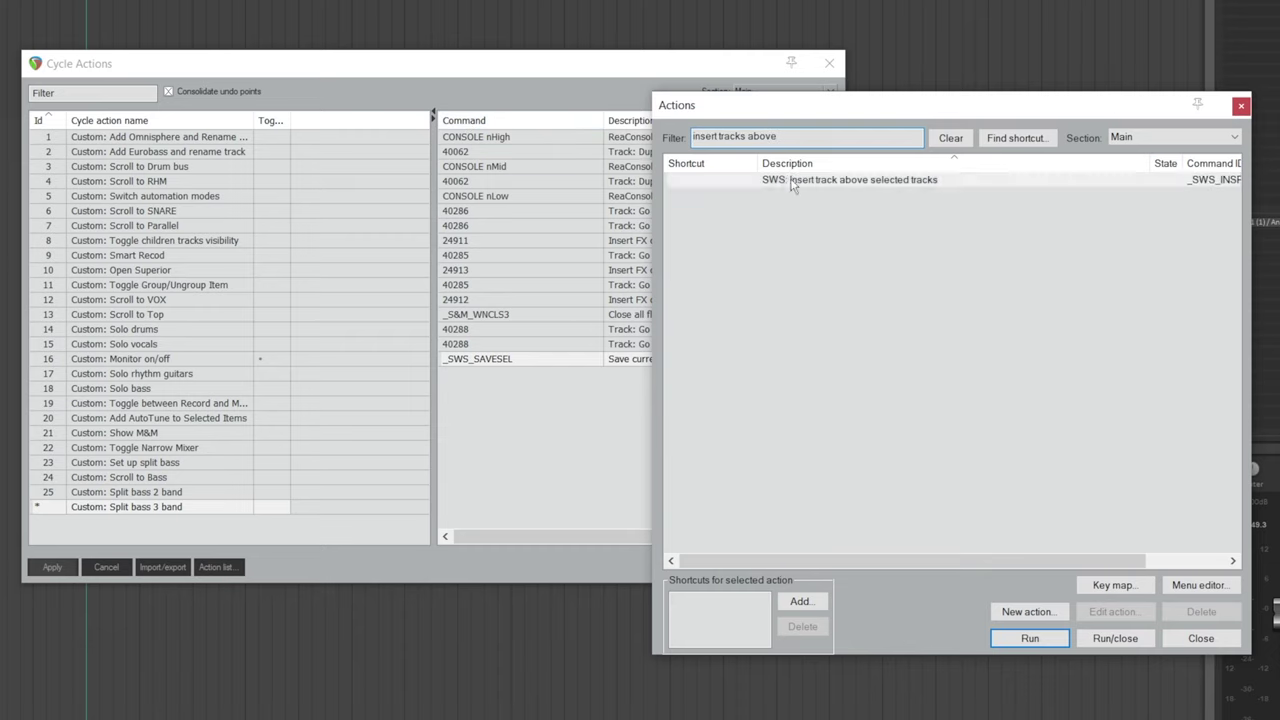
click(840, 190)
click(517, 418)
right_click(513, 386)
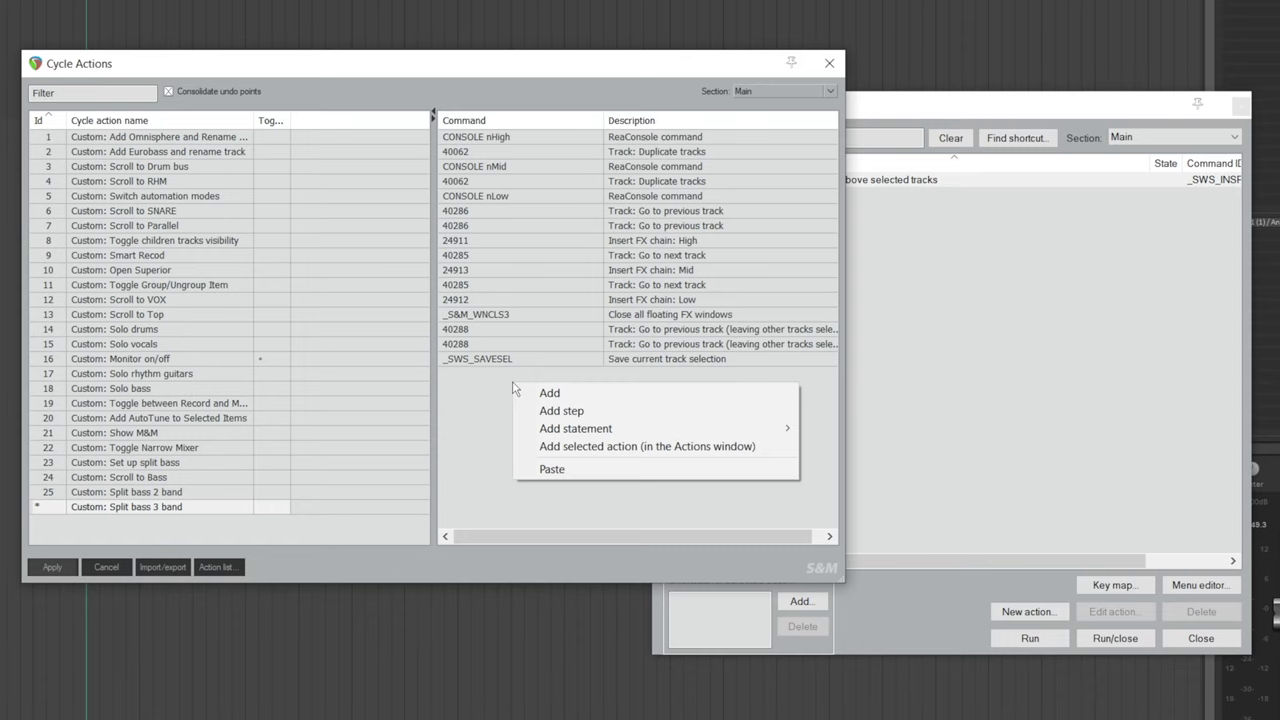
click(571, 446)
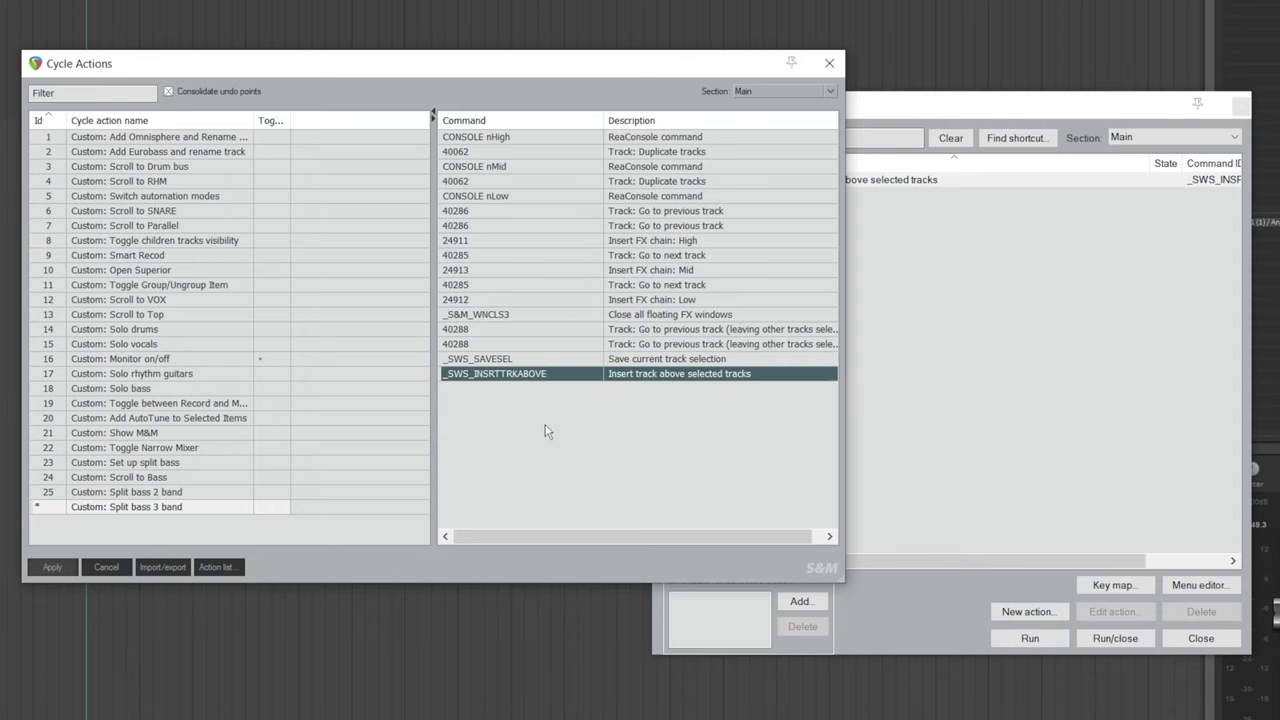
Add the command _SWS_RESTORESEL (Restore saved track selection) after the insert-track command.
right_click(547, 431)
click(580, 432)
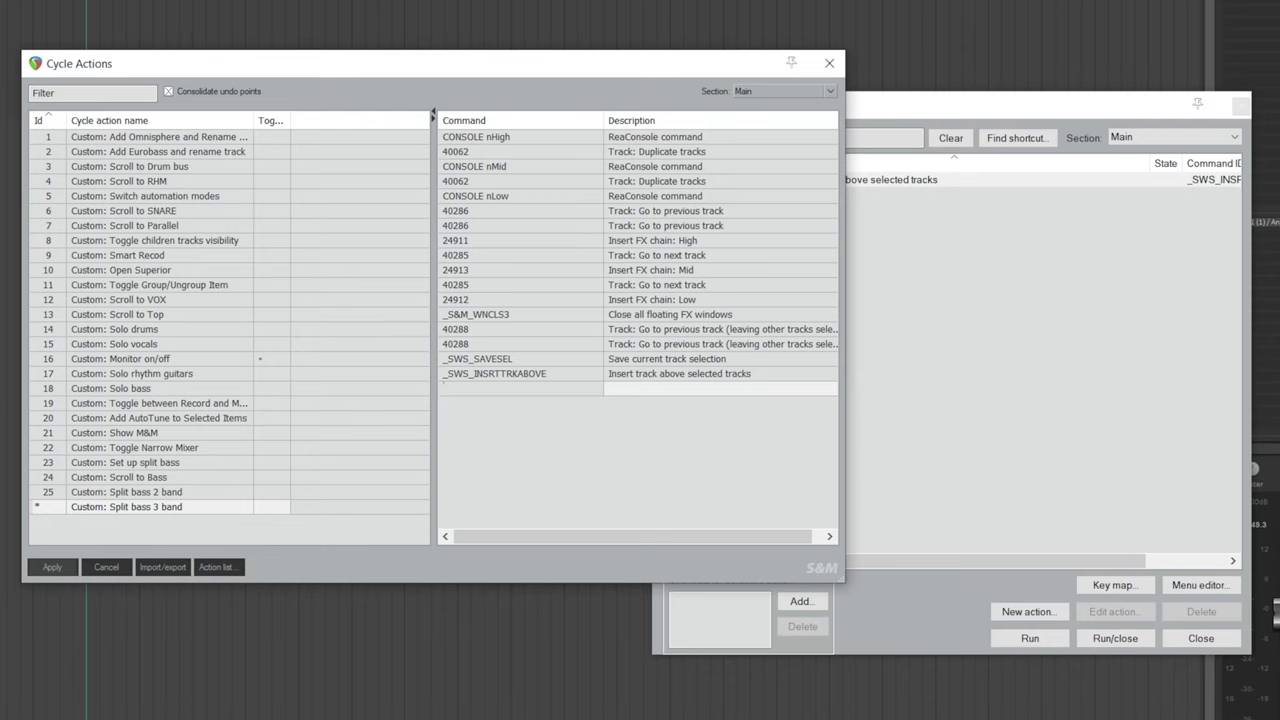
text(_SWS_RESTORESEL)
key(Return)
Find "Xenakios/SWS: Select previous tracks, keeping current selection" with the filter "select previous tracks keeping" and add it to the Split bass 3 band commands.
key(question)
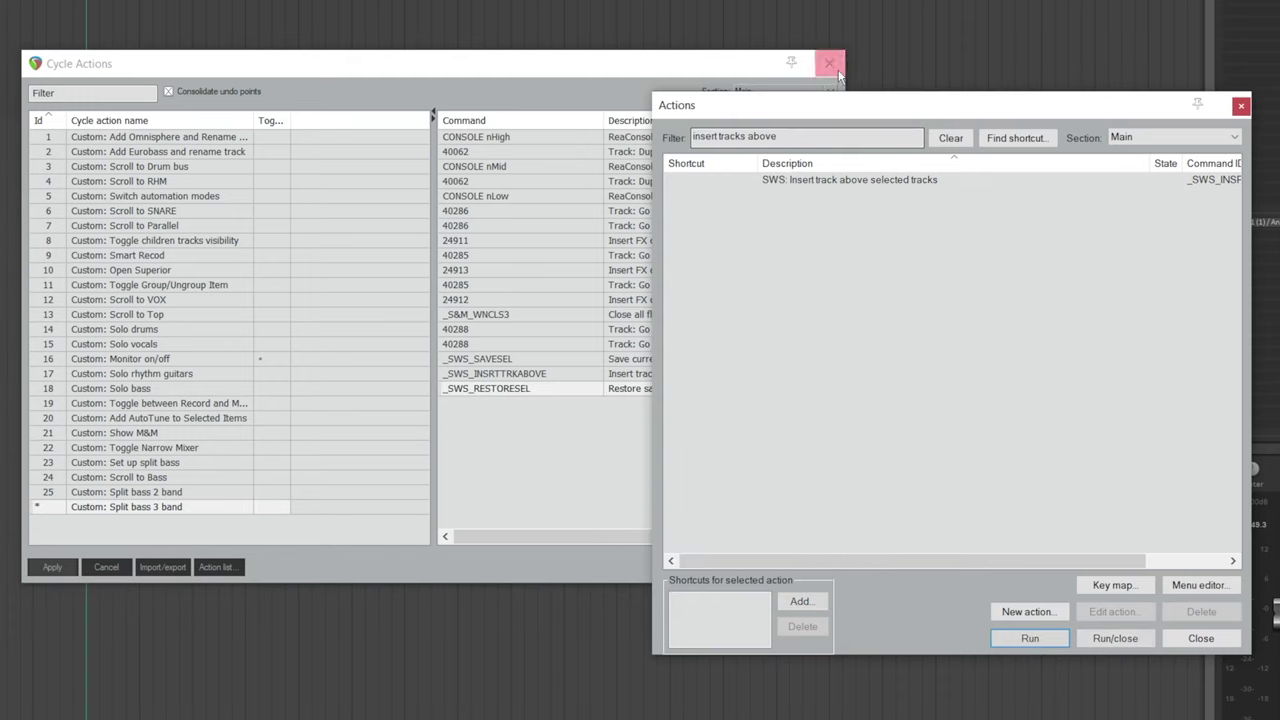
text(se)
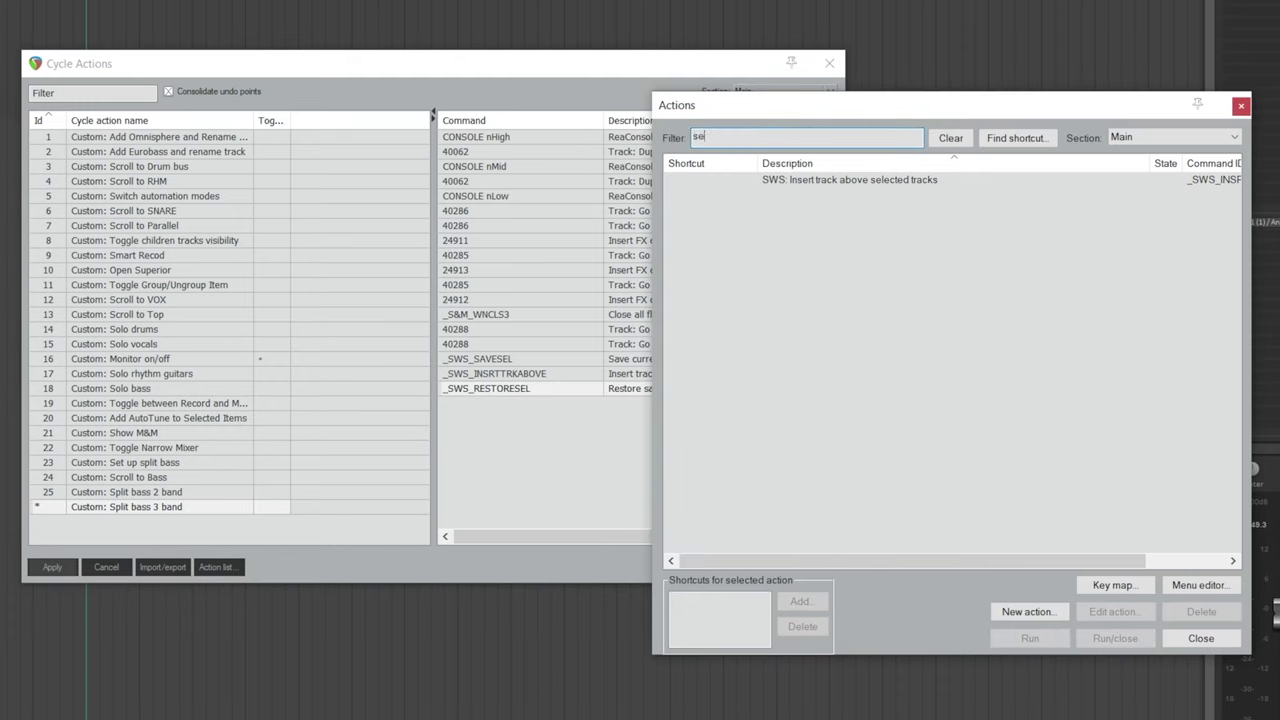
text(lect previous tracks keeping)
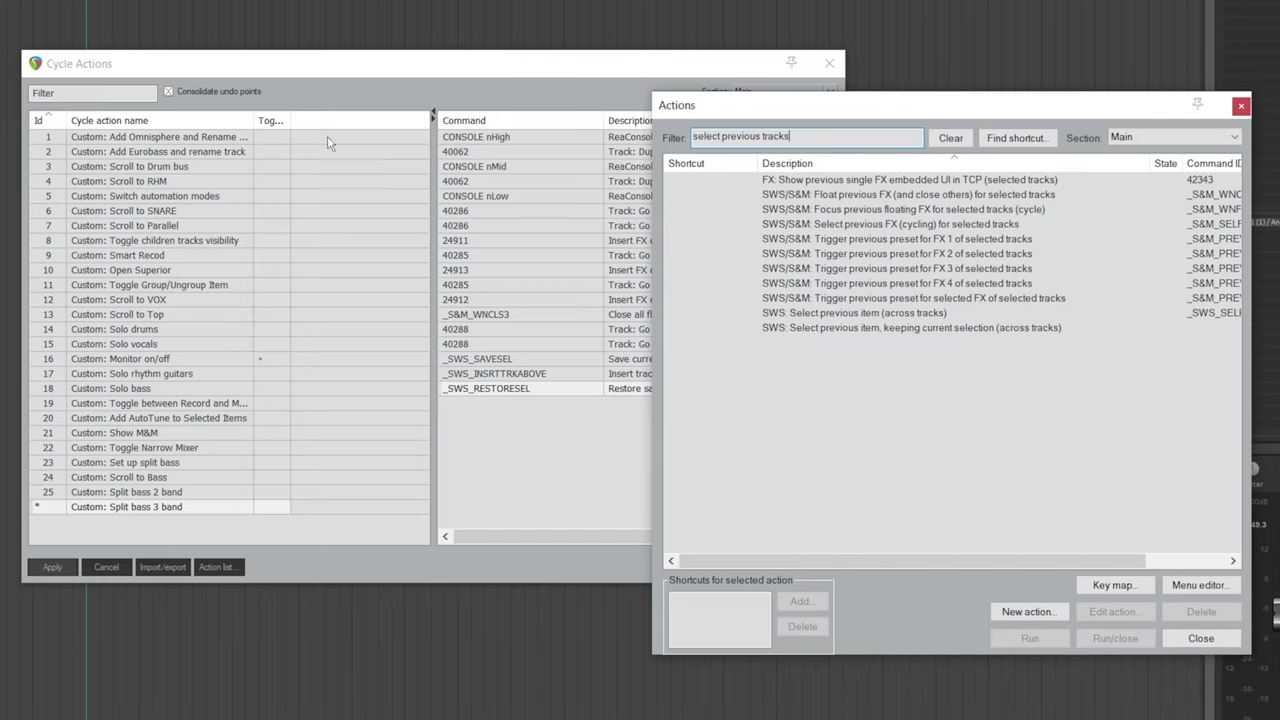
click(862, 196)
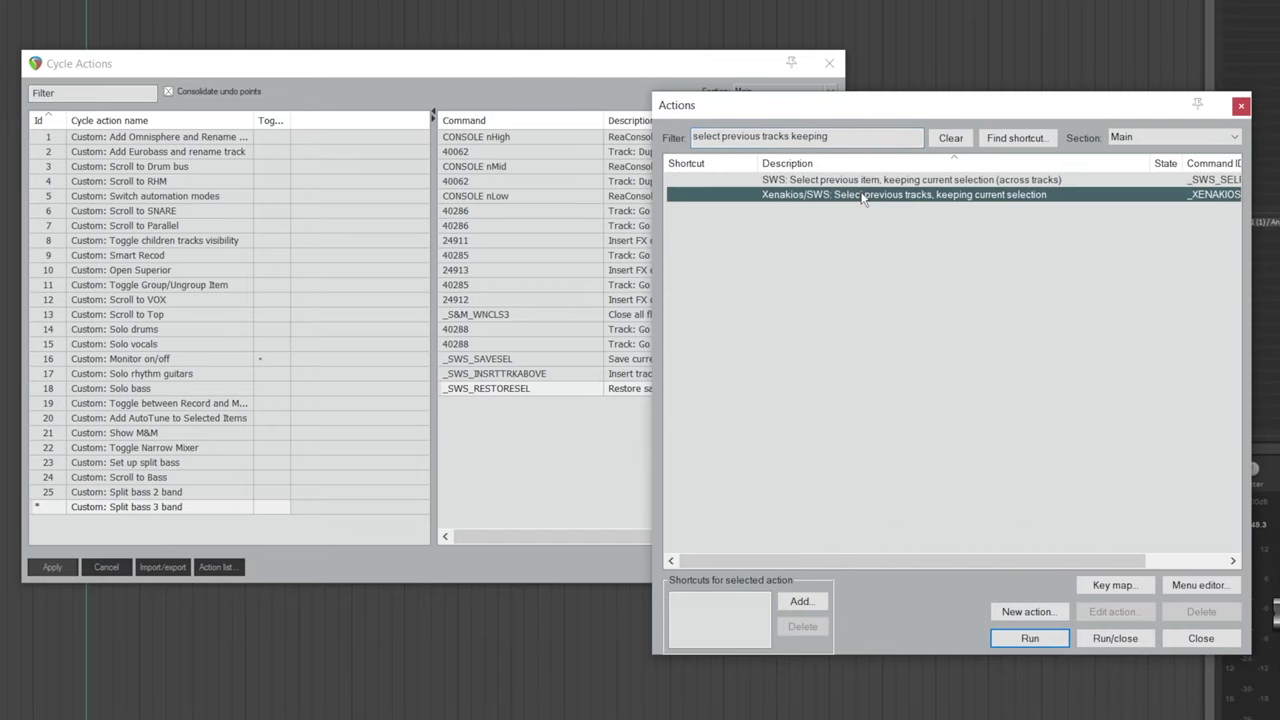
click(826, 183)
click(856, 195)
click(502, 432)
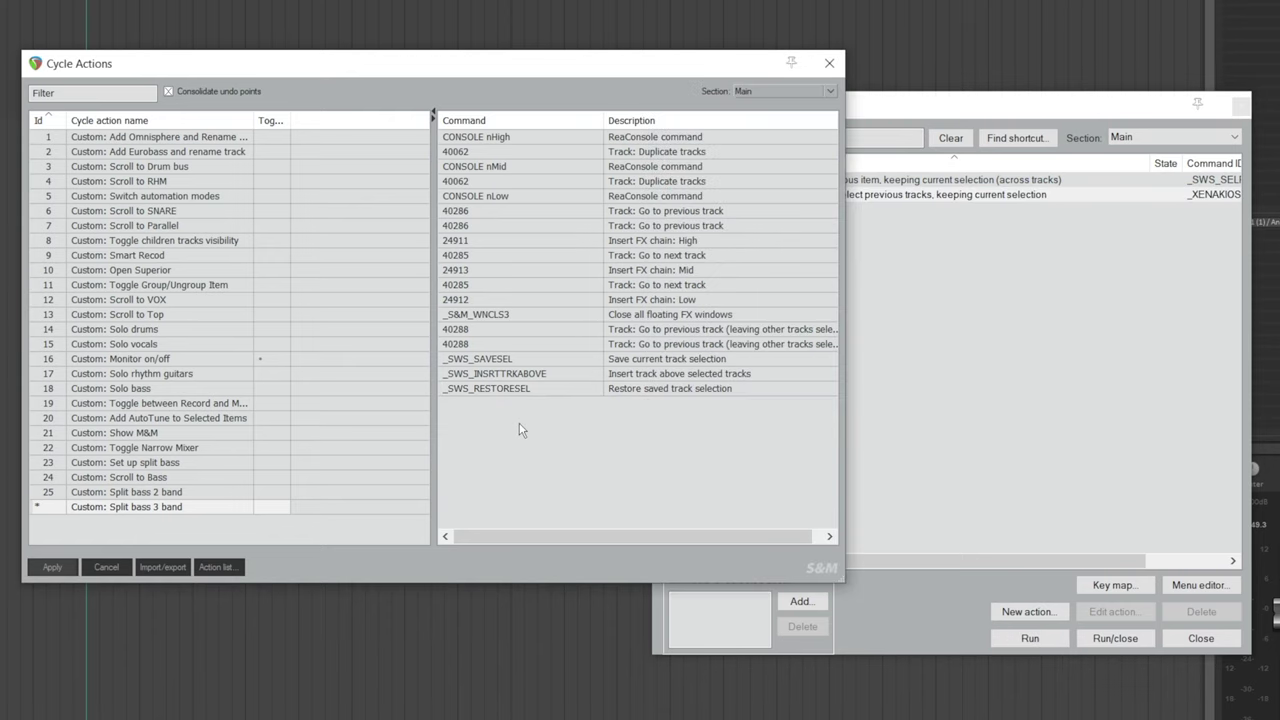
right_click(519, 429)
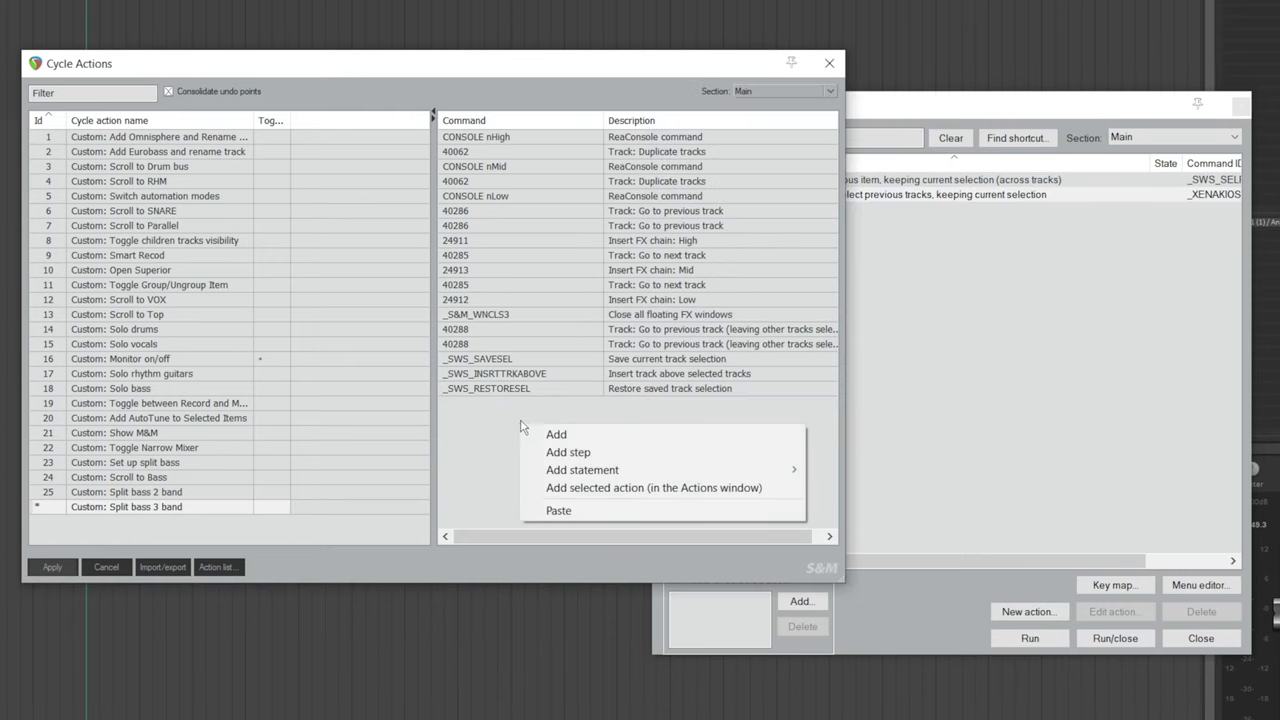
click(590, 488)
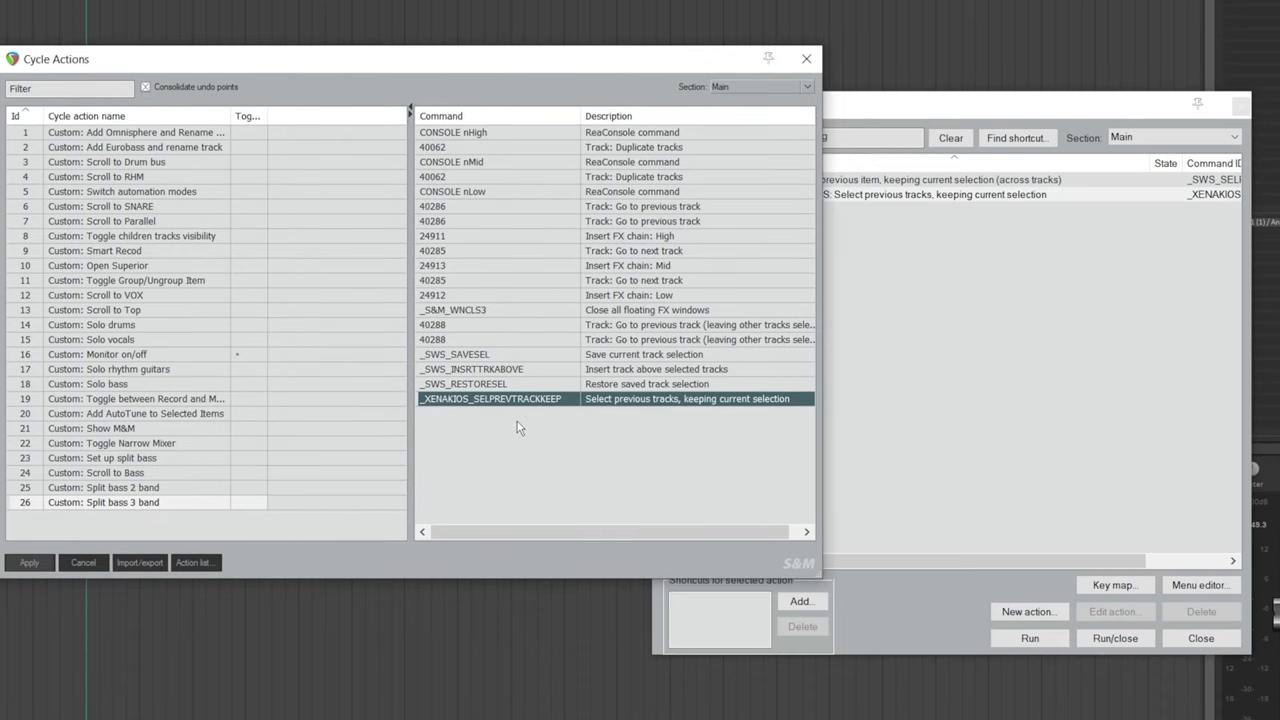
Add the command _SWS_MAKEFOLDER (Make folder from selected tracks) at the end of the Split bass 3 band commands.
right_click(519, 428)
click(553, 432)
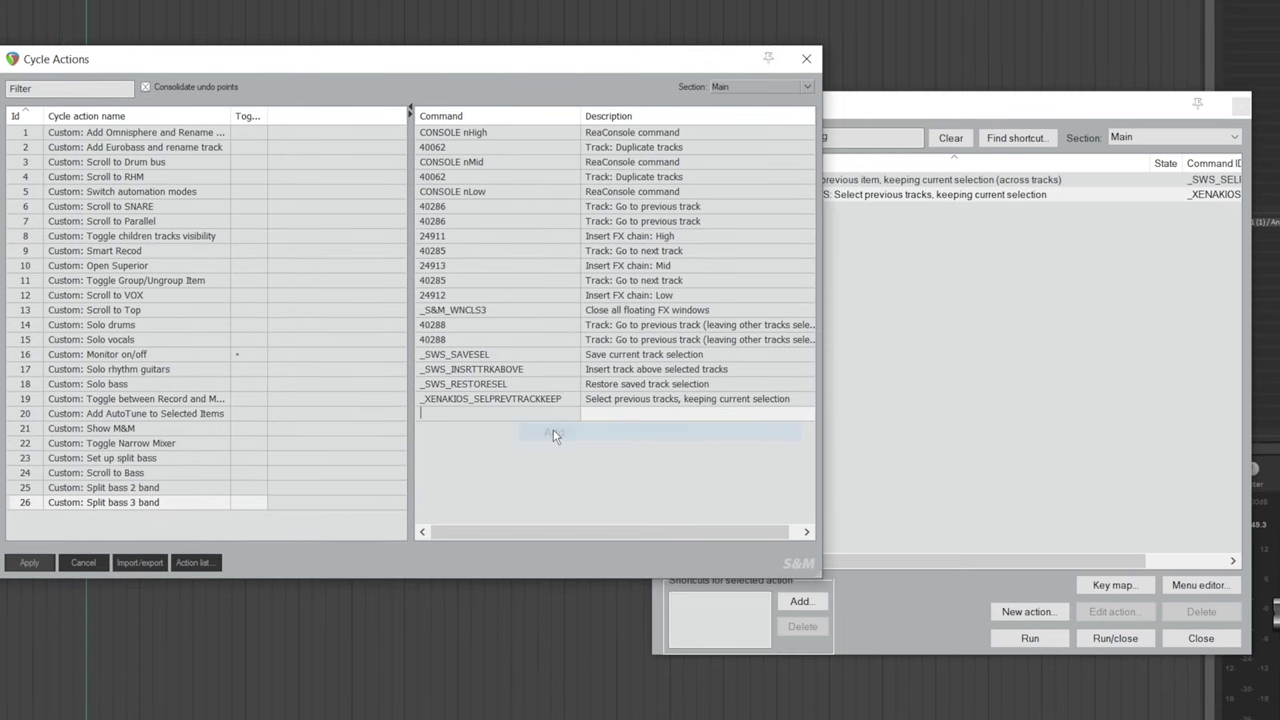
text(_SWS_MAKEFOLDER)
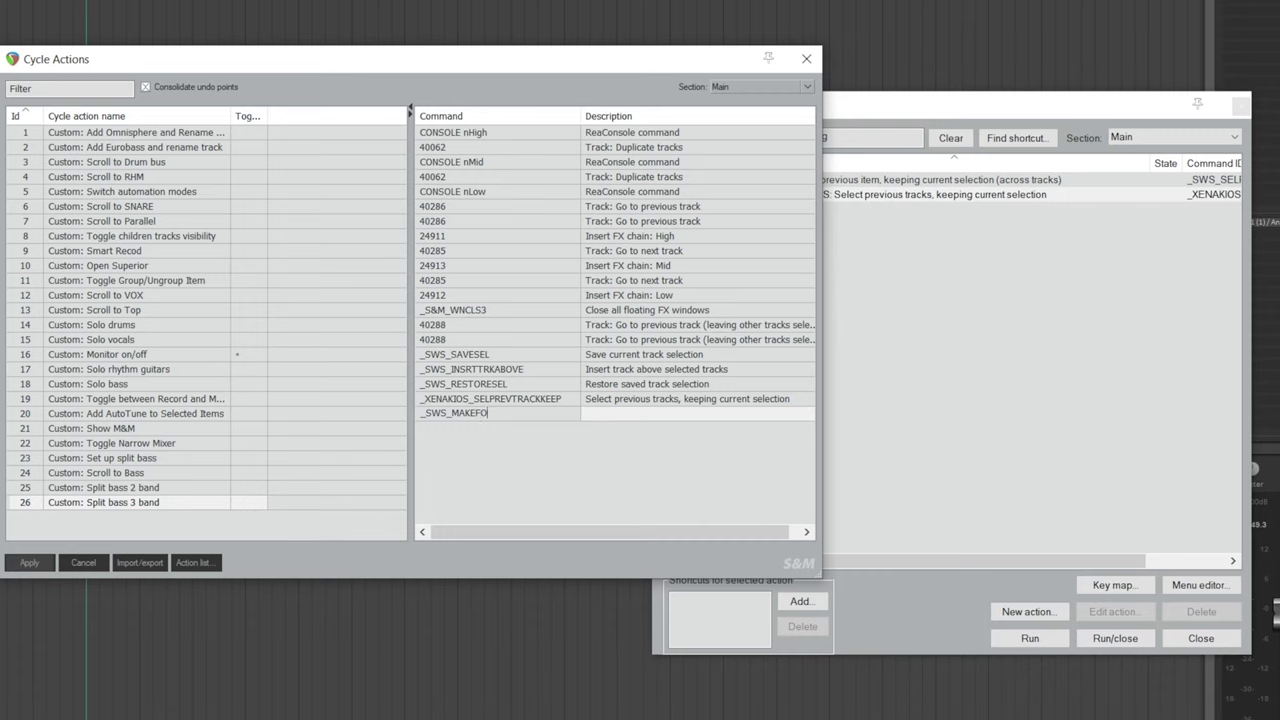
key(Return)
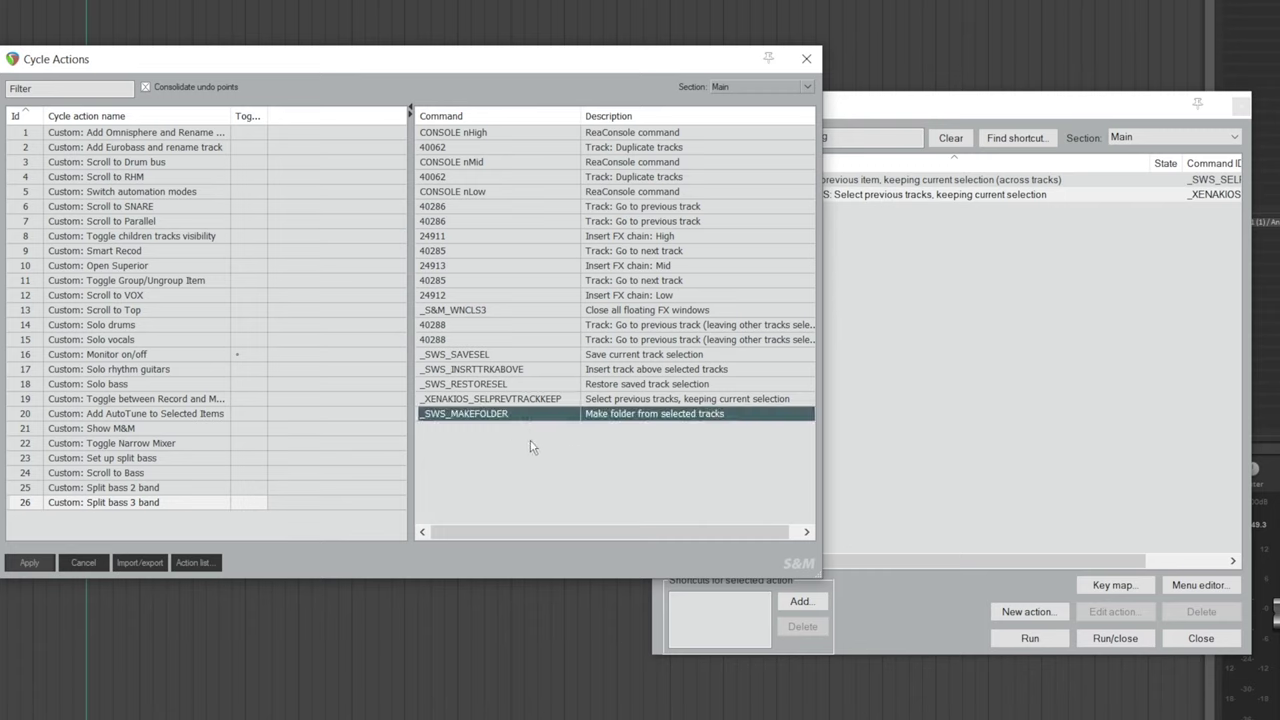
Add the command _SWS_UNSELCHILDREN (Unselect children of selected folder tracks) at the end of the Split bass 3 band commands.
right_click(530, 441)
click(555, 450)
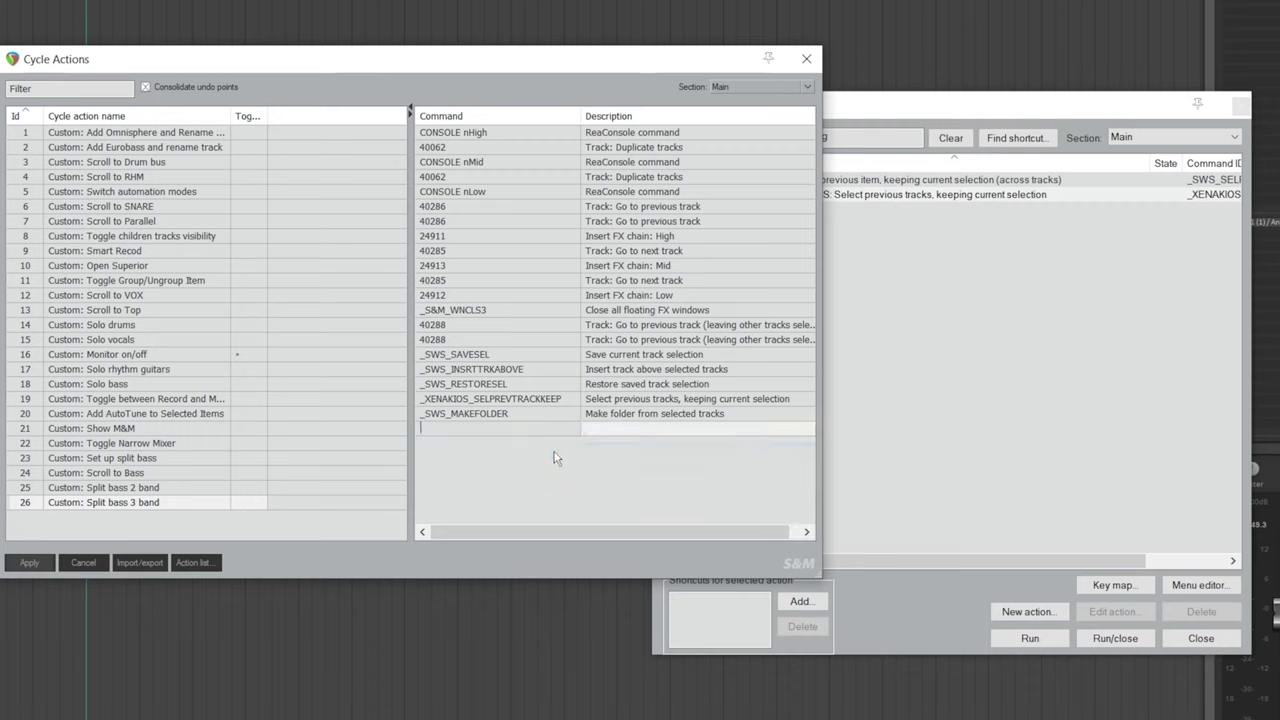
text(_)
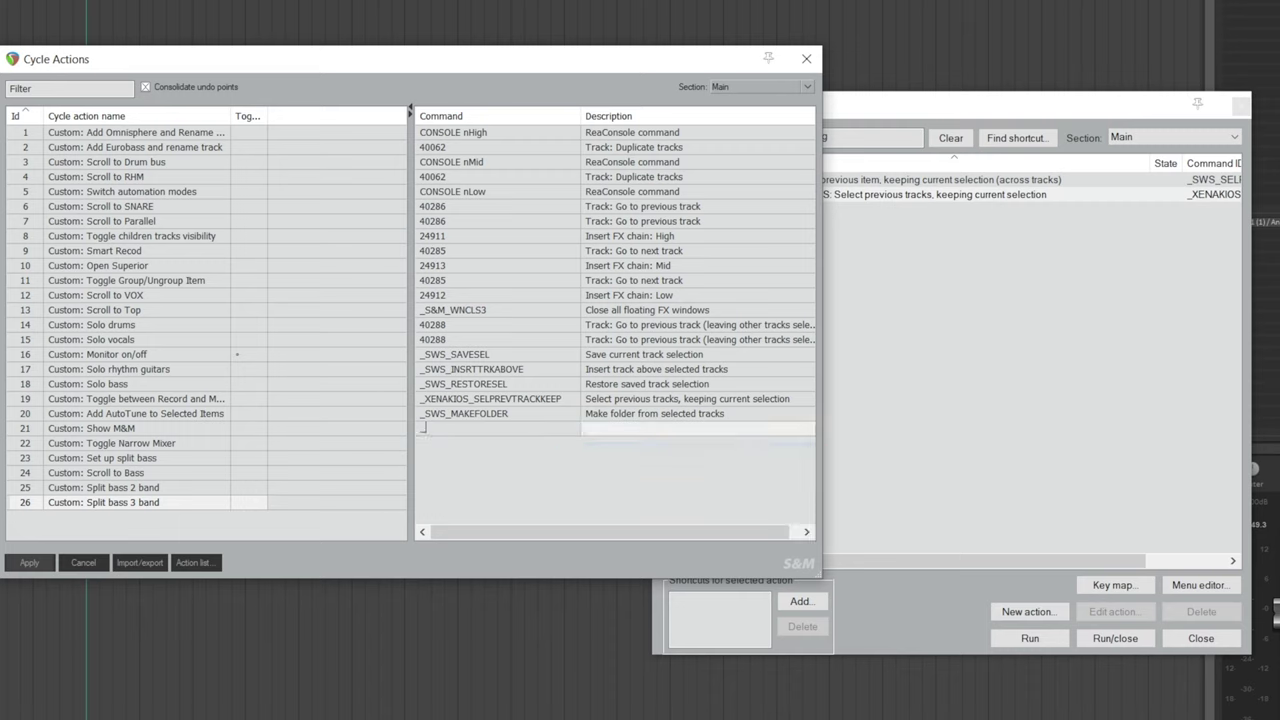
text(SWS_UNSELCHILDRE)
text(N)
key(Return)
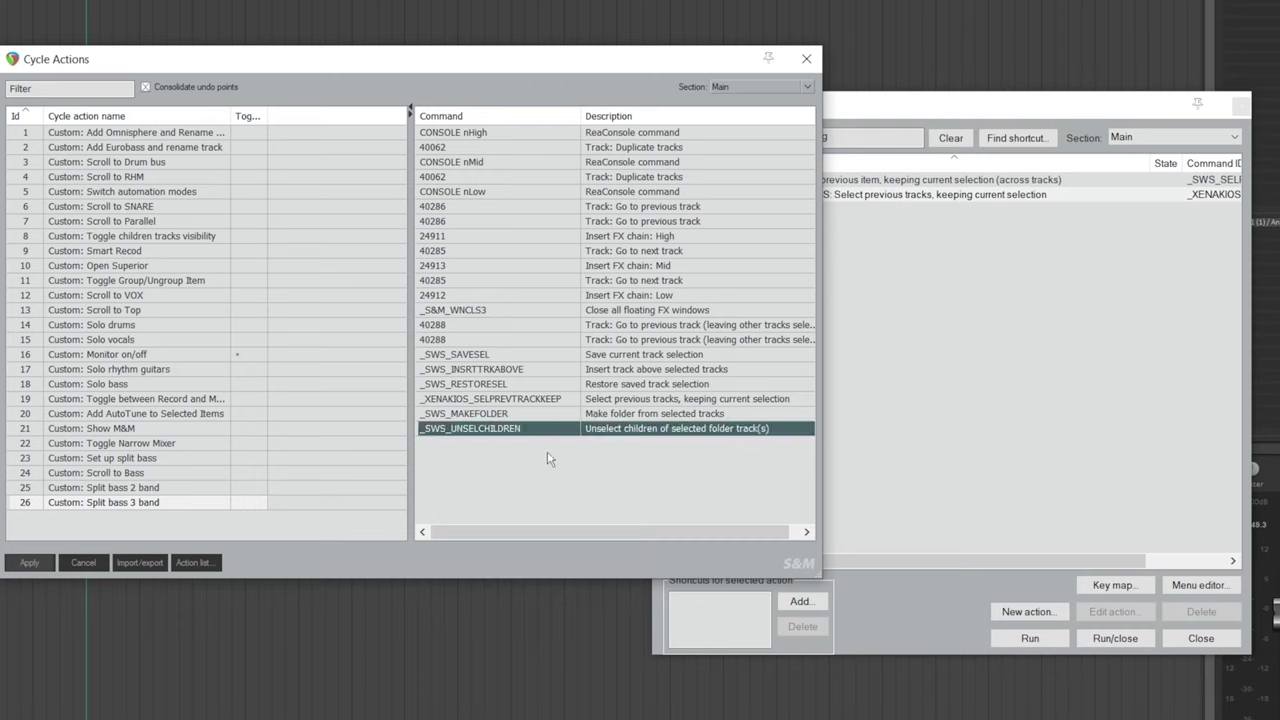
Add the ReaConsole command "CONSOLE nBass" after the unselect-children command to name the folder track Bass.
right_click(549, 459)
click(556, 461)
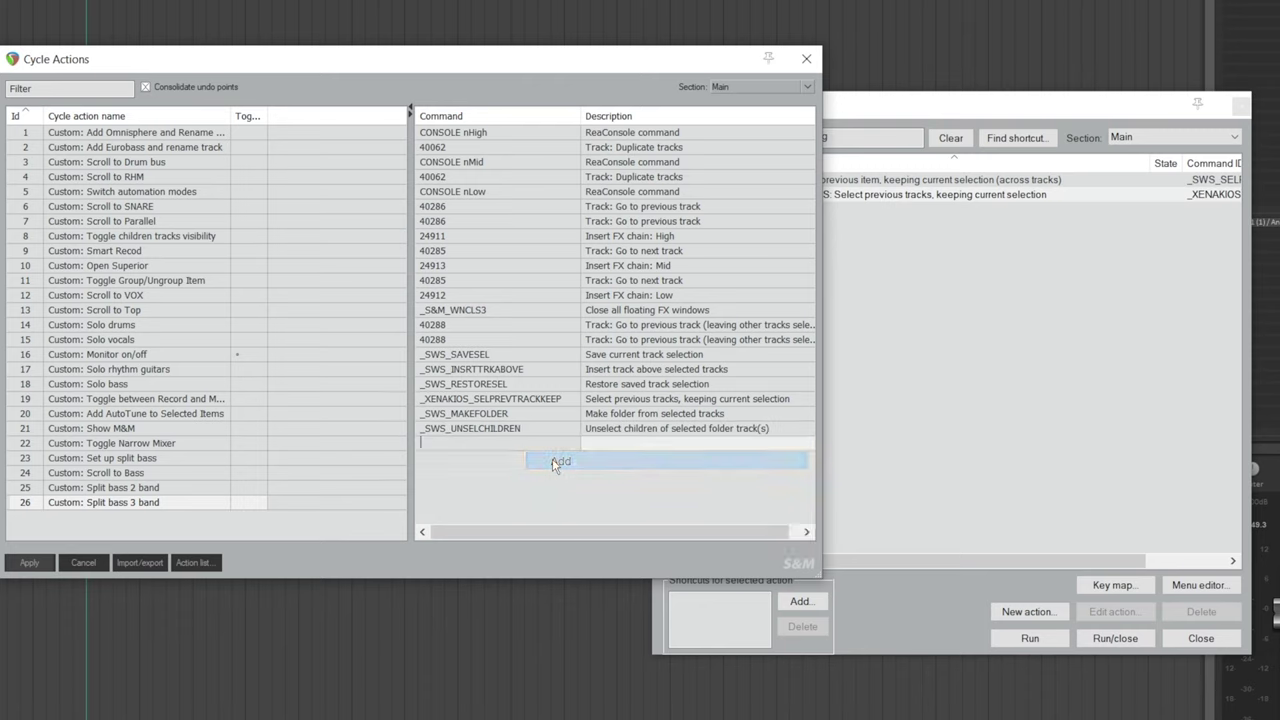
text(CONSOLE)
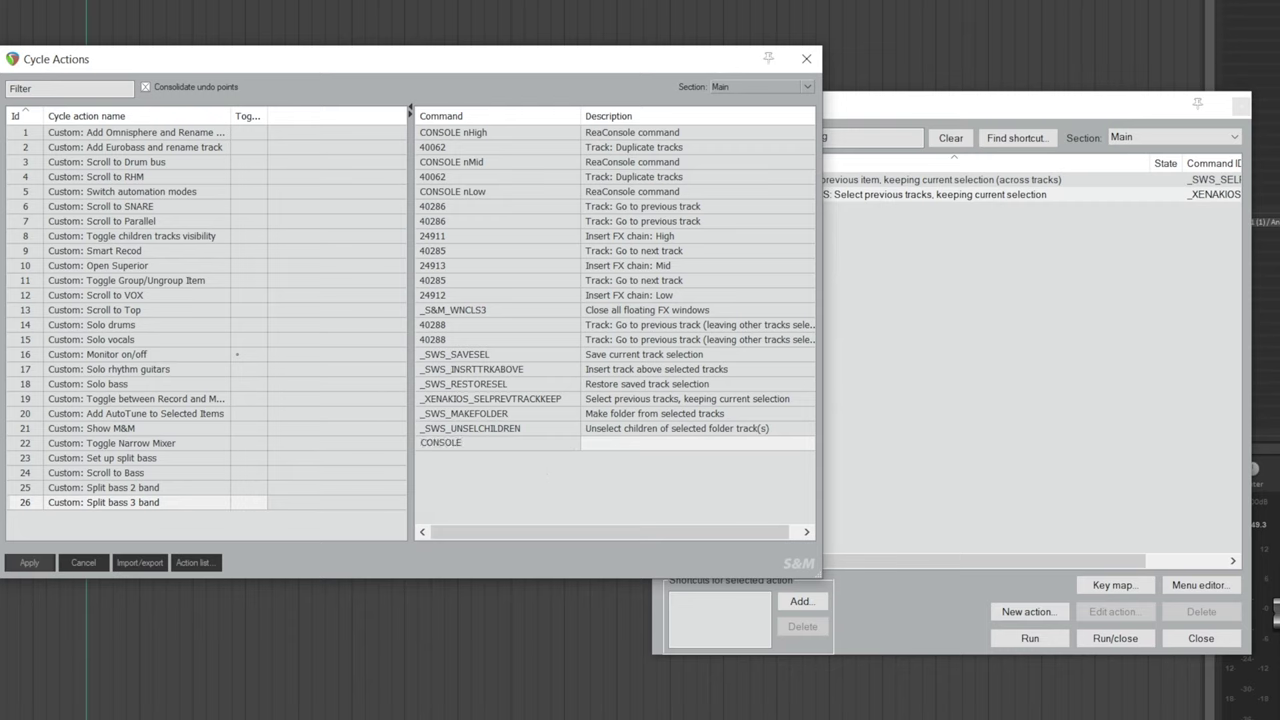
text( nBass)
key(Return)
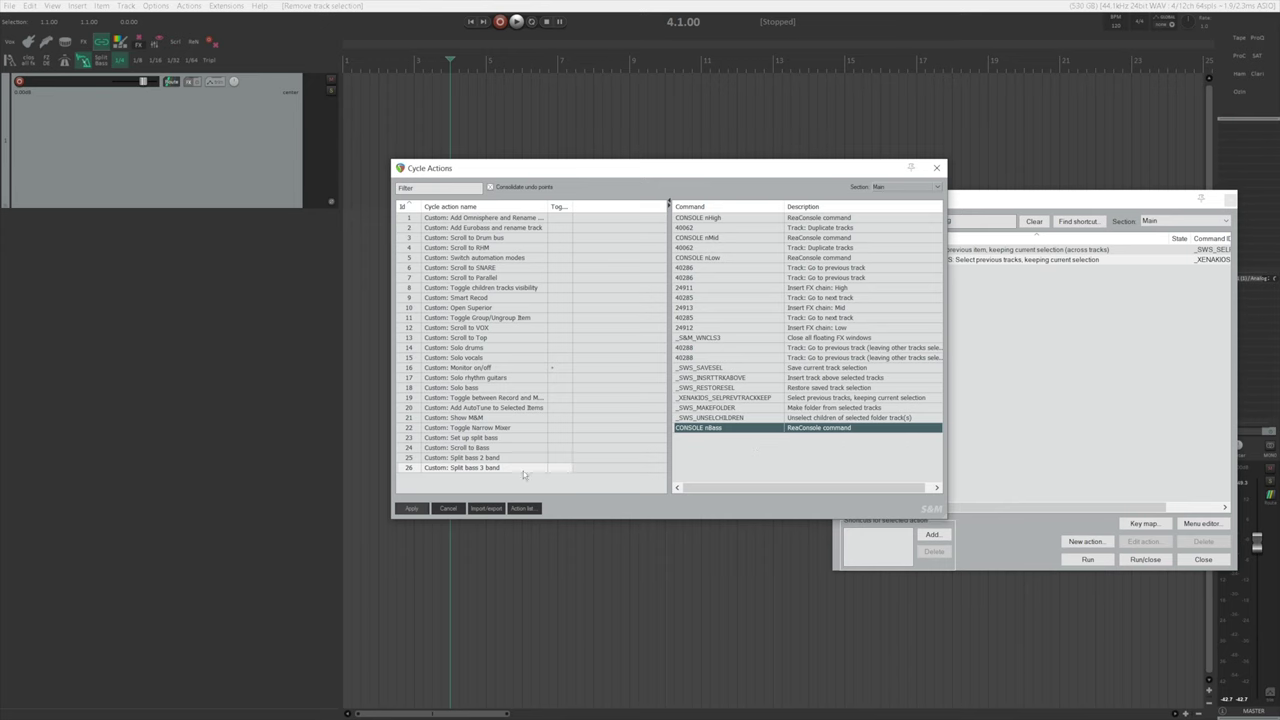
Run the Split bass 3 band cycle action on the selected 1 Bass track and move the Cycle Actions window clear of the tracks.
click(455, 467)
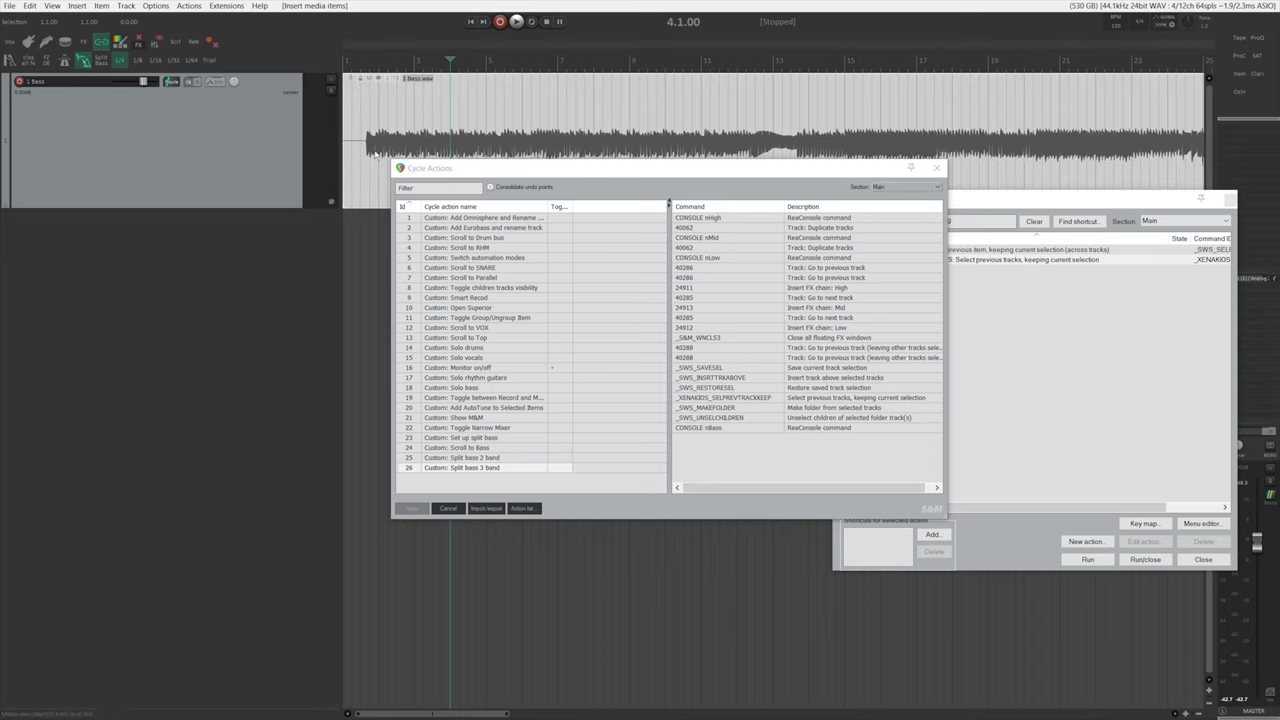
click(281, 306)
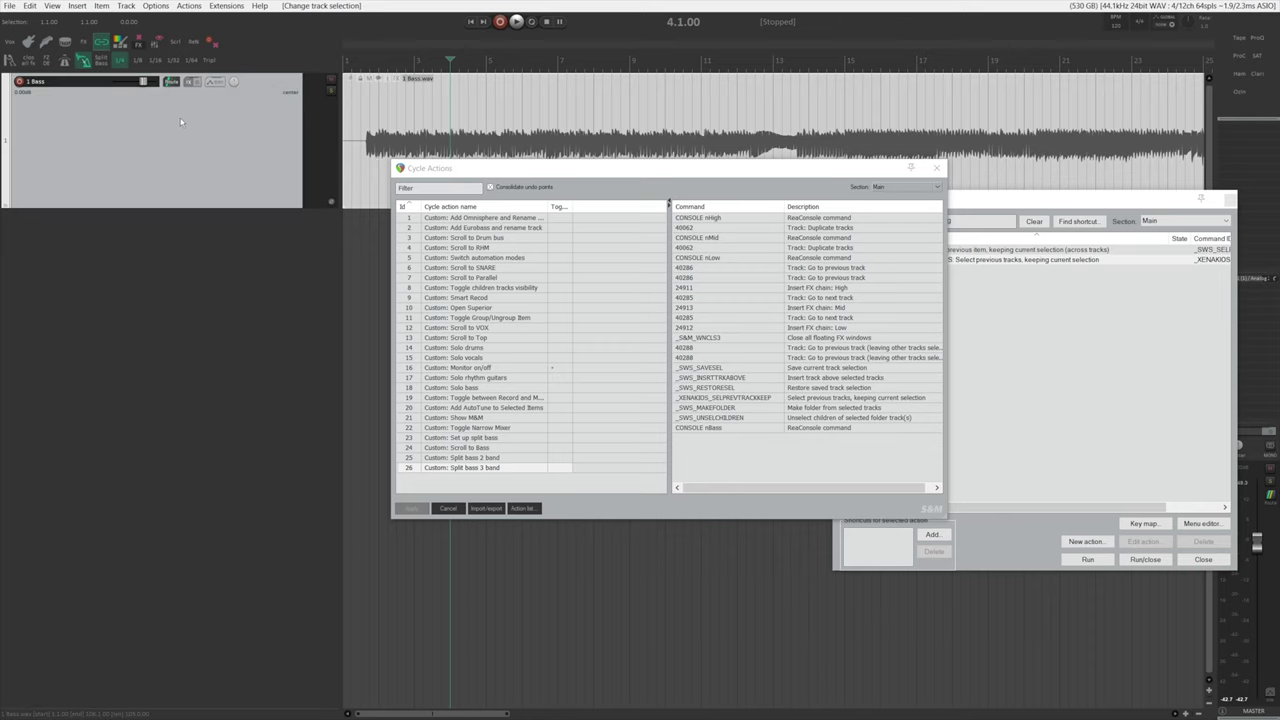
right_click(473, 468)
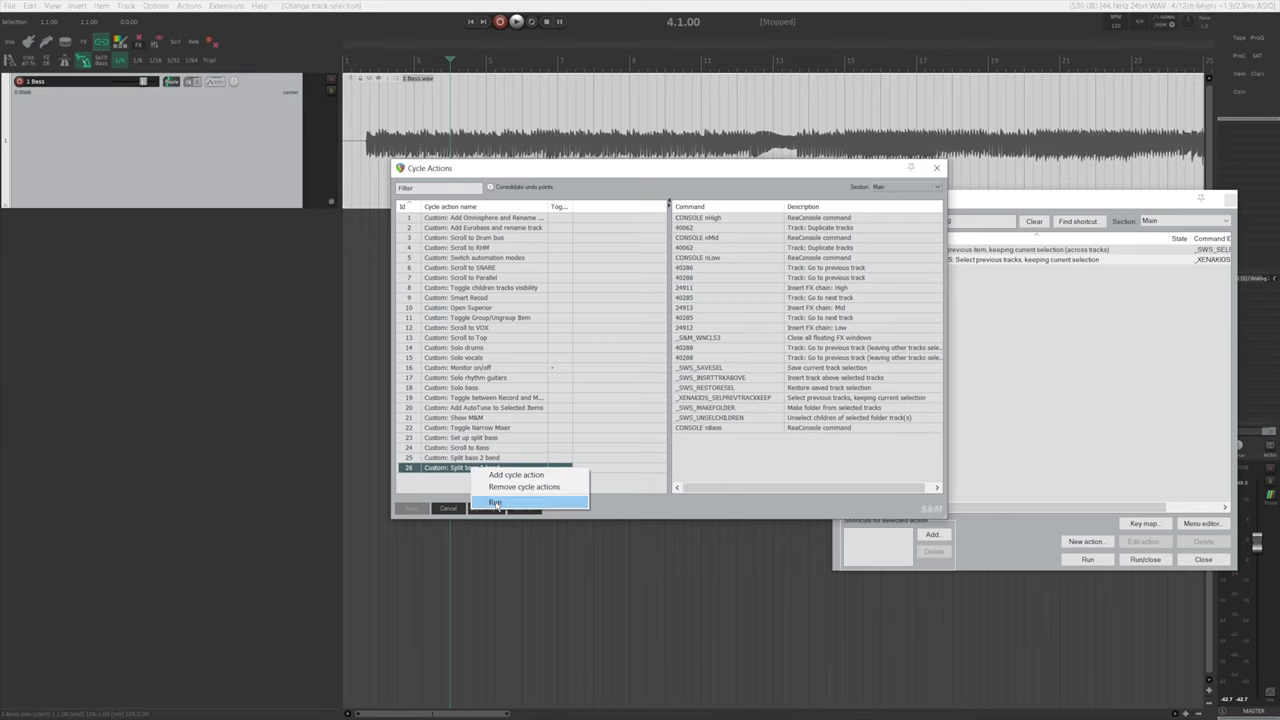
click(496, 503)
drag(513, 168, 698, 166)
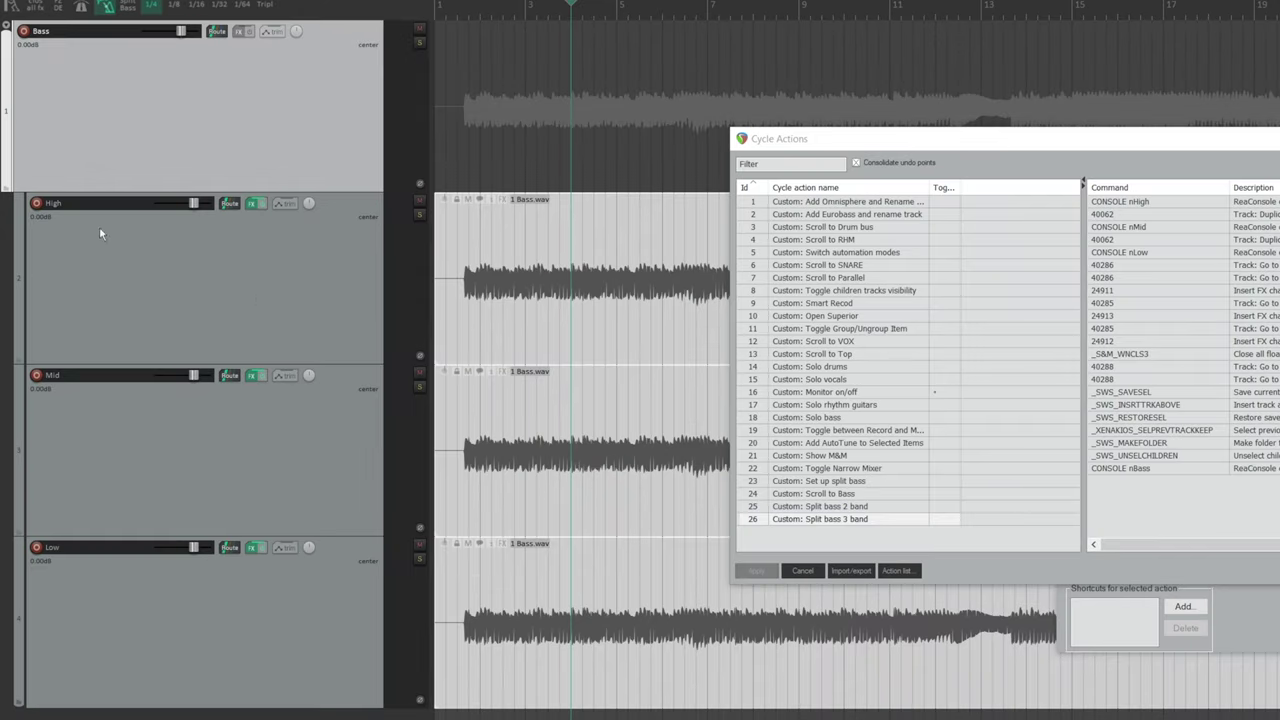
Check the High, Mid and Low tracks in the Bass folder and the FX chain loaded on each.
click(100, 233)
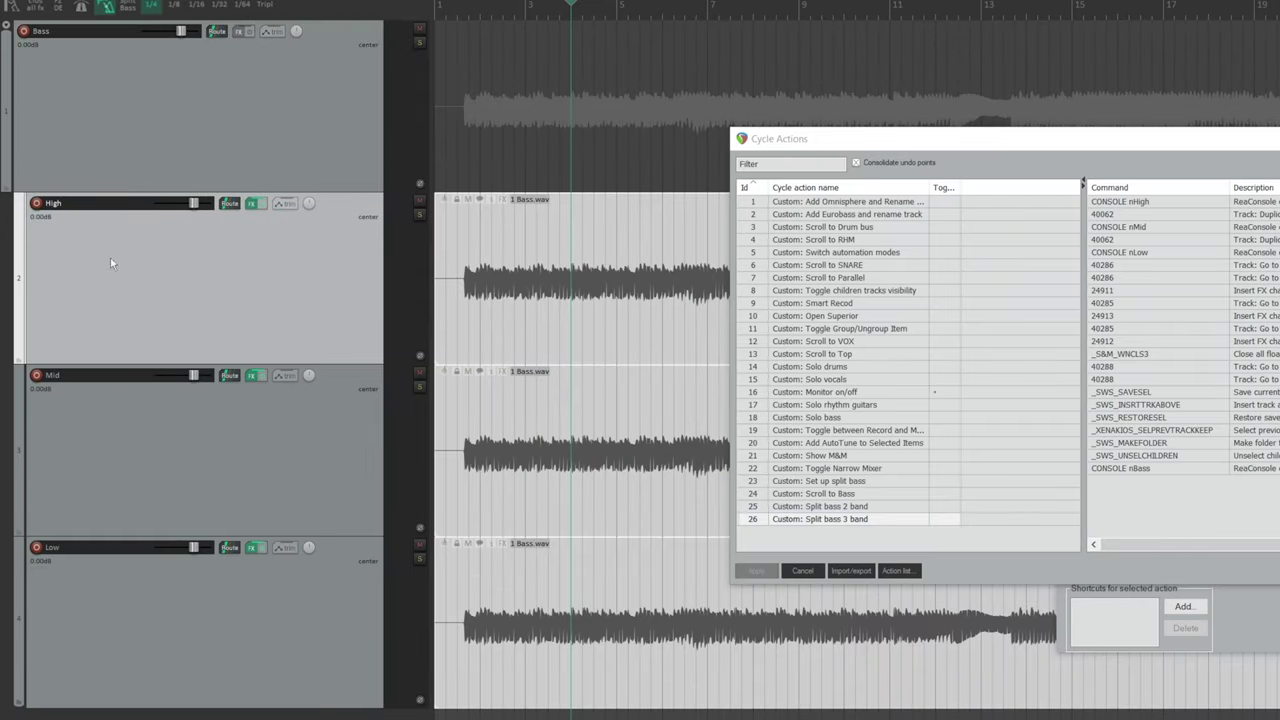
click(117, 437)
click(112, 592)
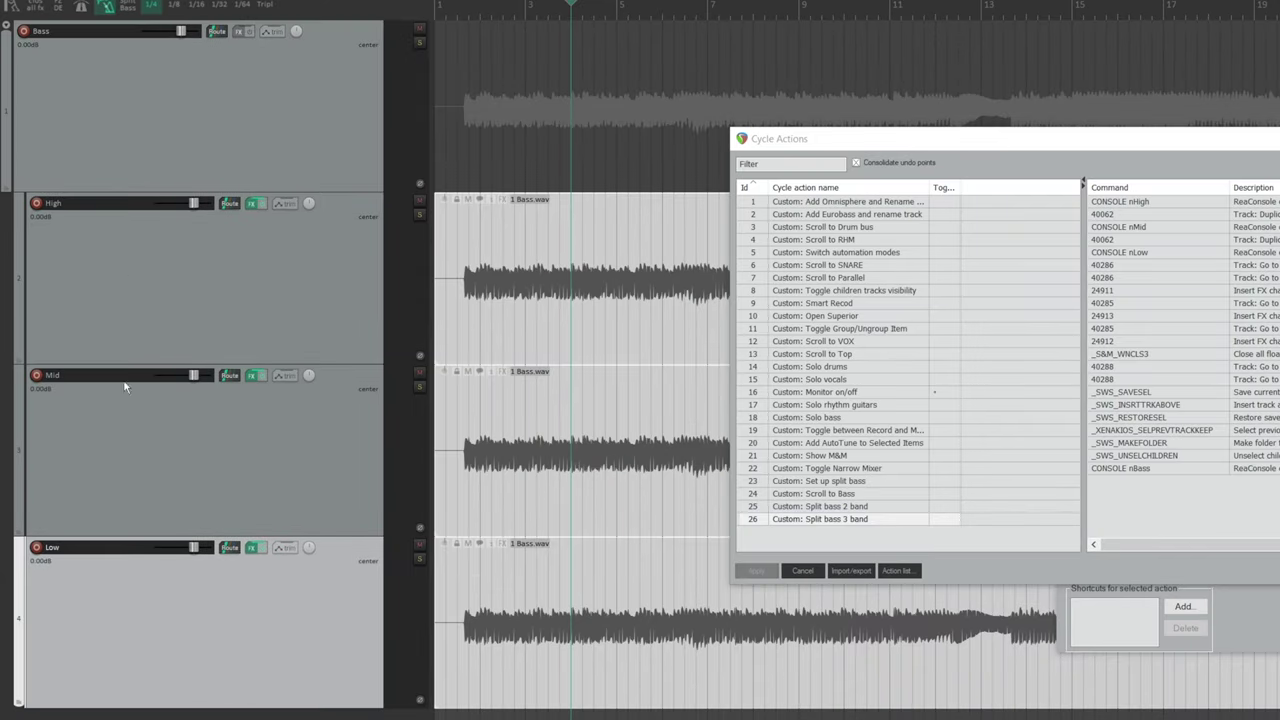
click(225, 250)
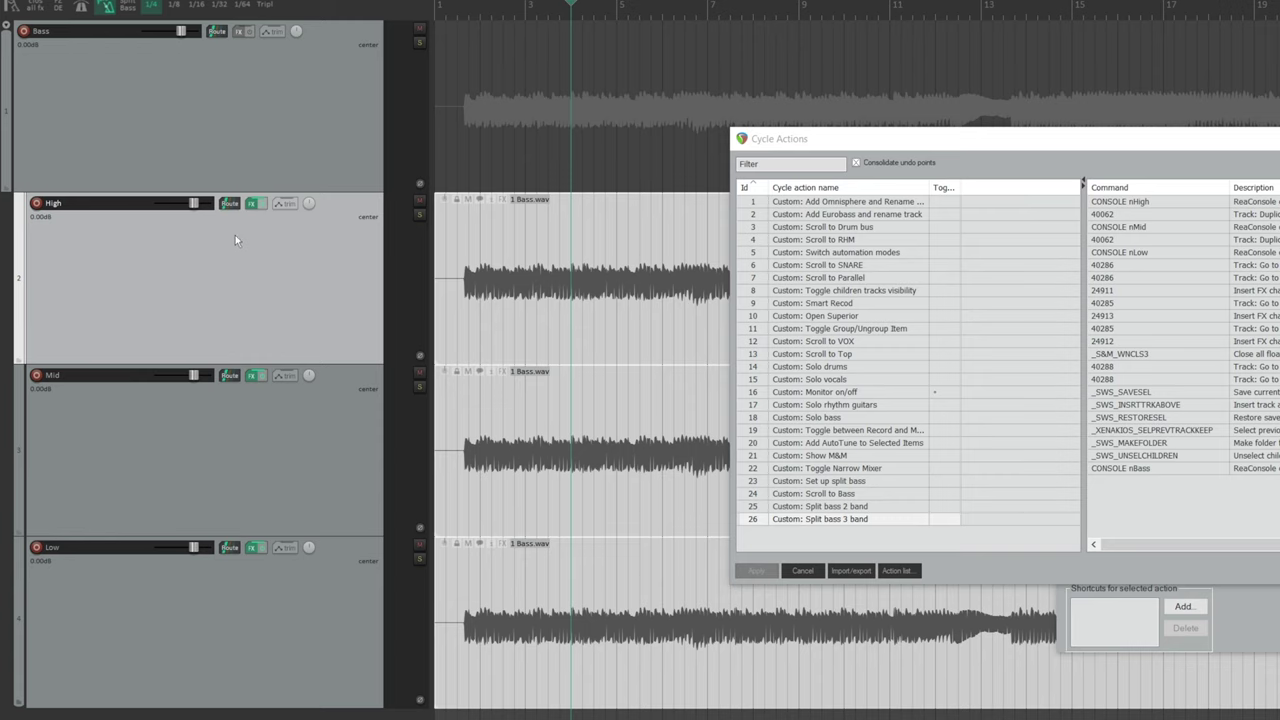
mouse_move(252, 205)
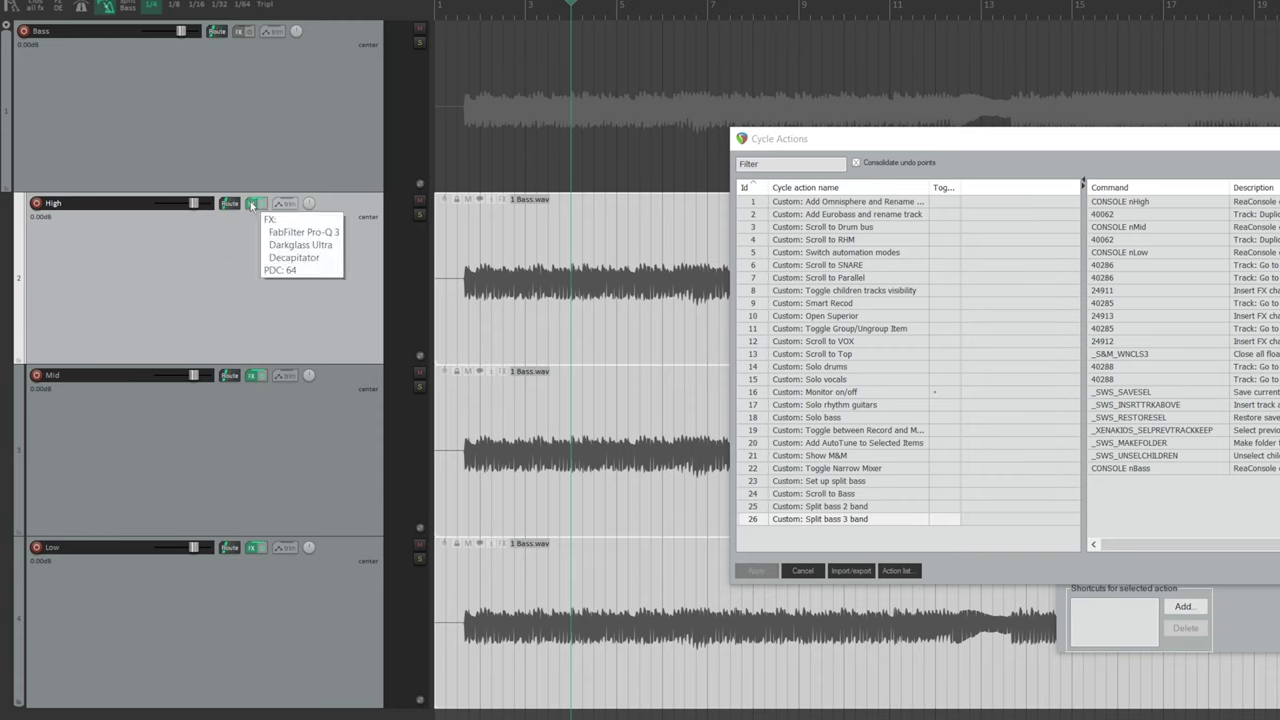
mouse_move(254, 377)
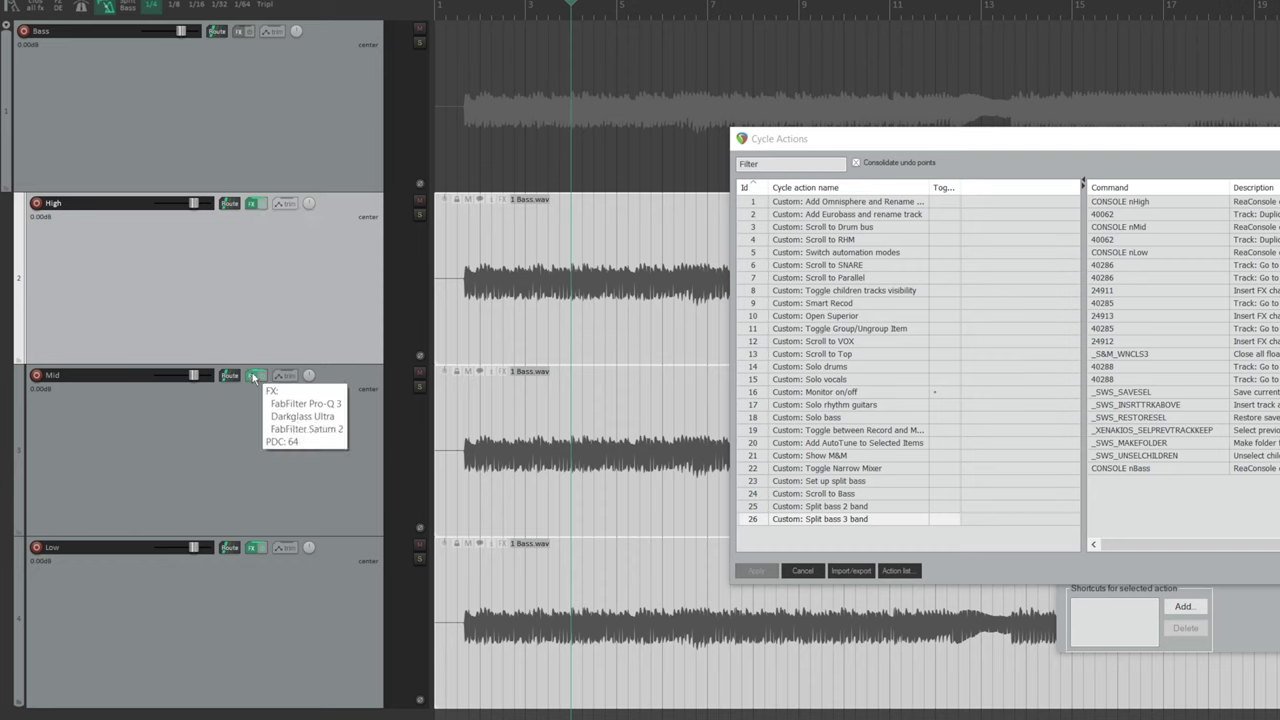
mouse_move(254, 548)
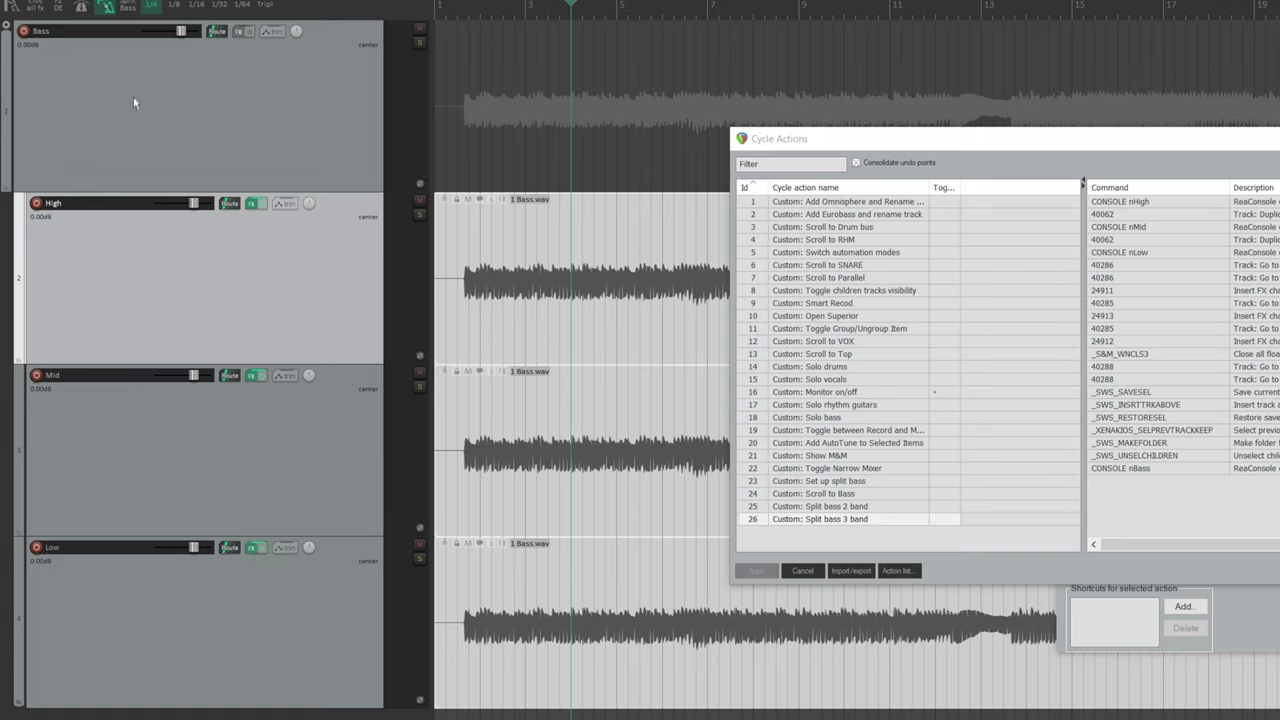
mouse_move(182, 33)
drag(182, 33, 178, 34)
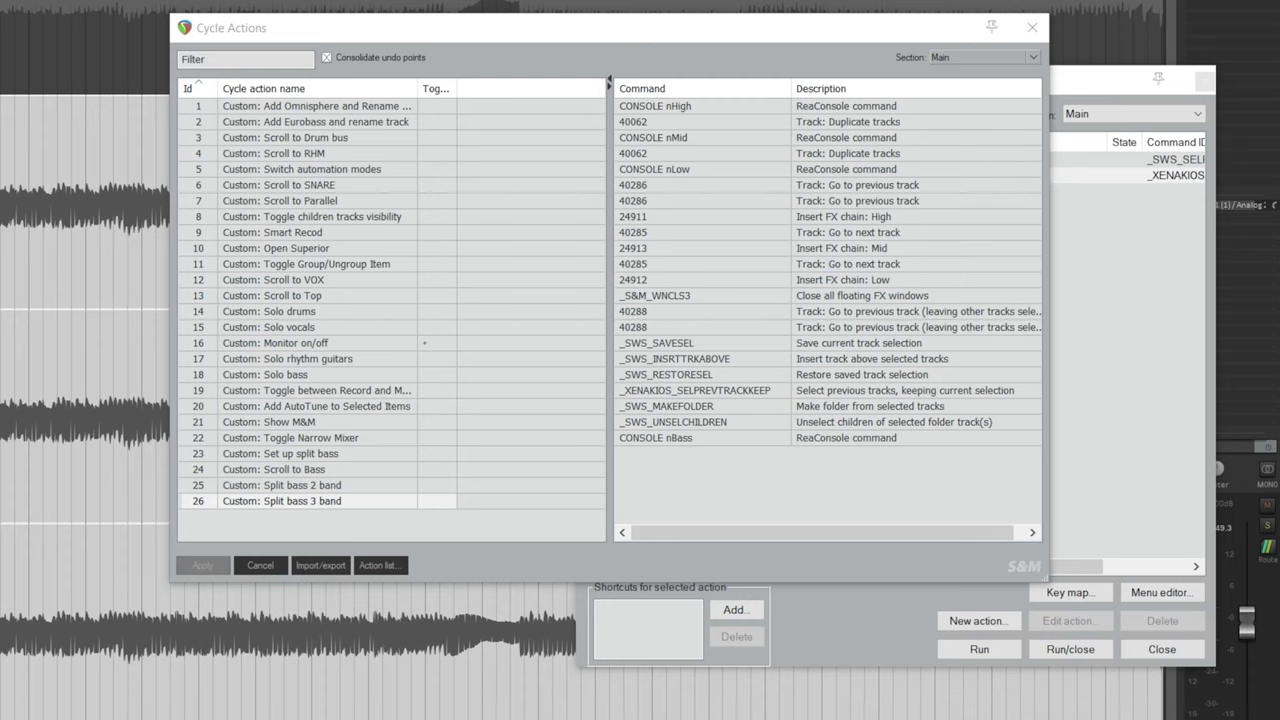
Filter the Actions window for "split bass 3 band" and select Custom: Split bass 3 band.
click(1094, 89)
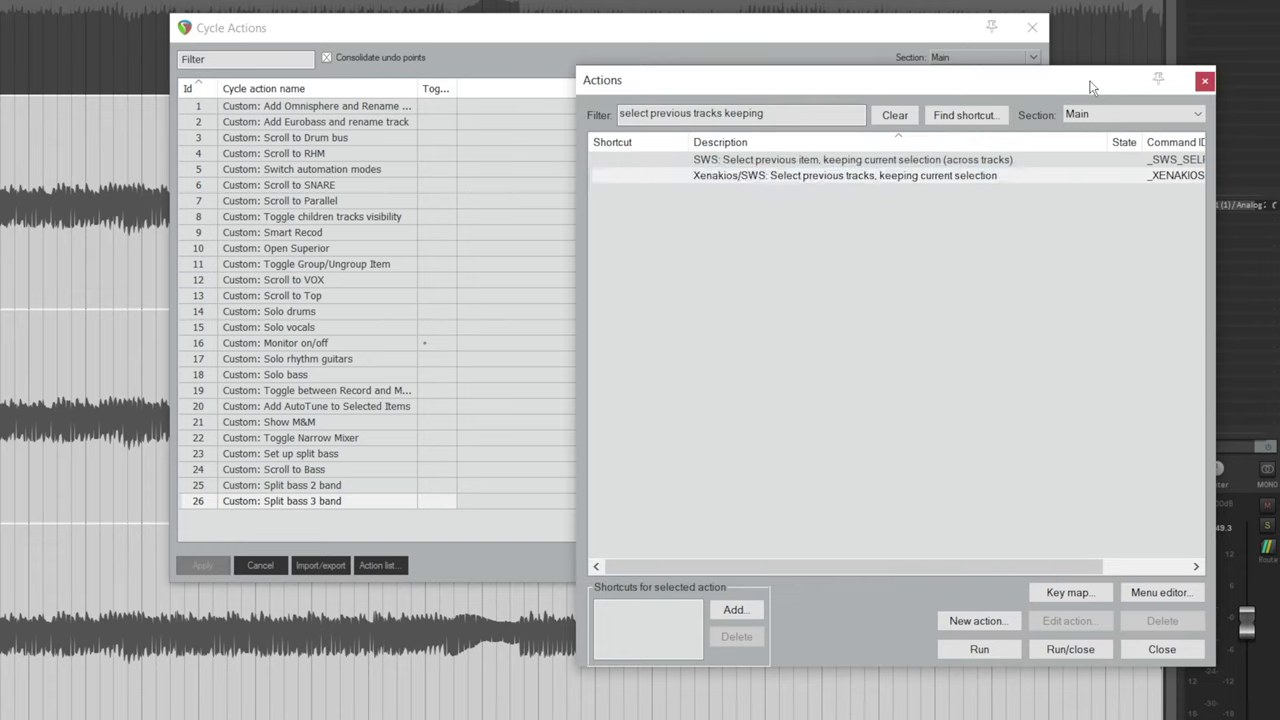
click(798, 117)
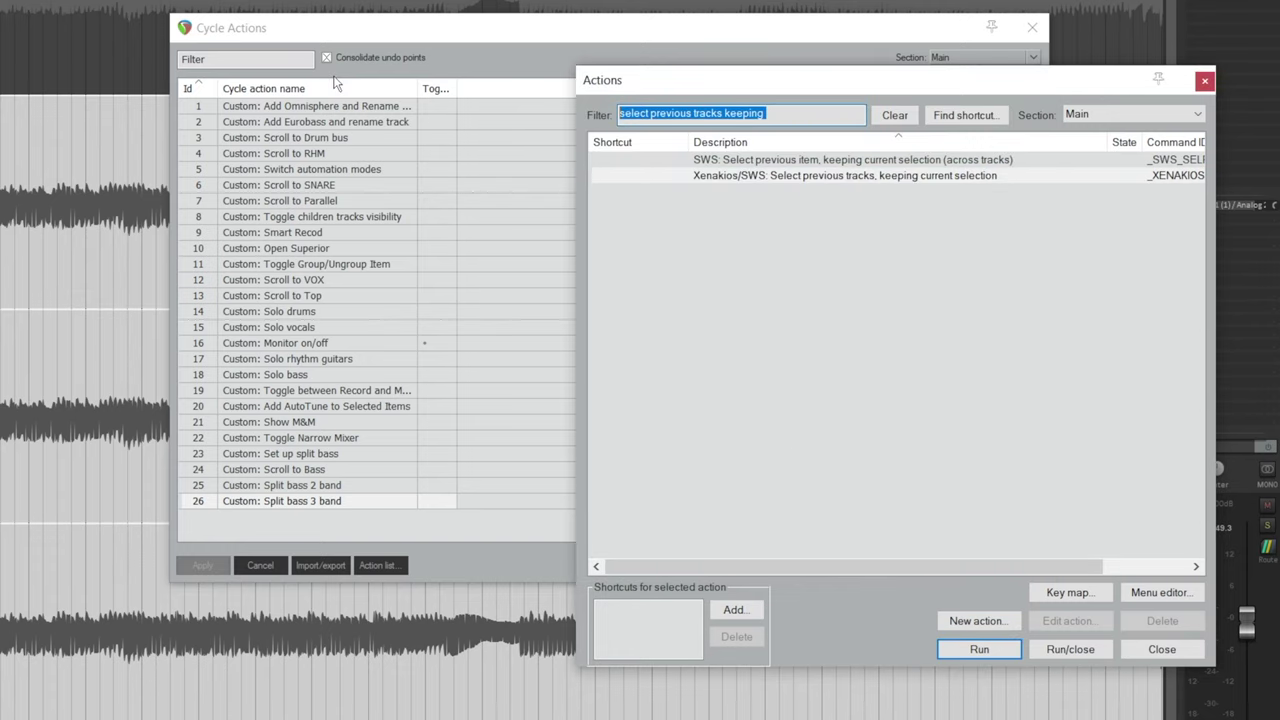
text(split)
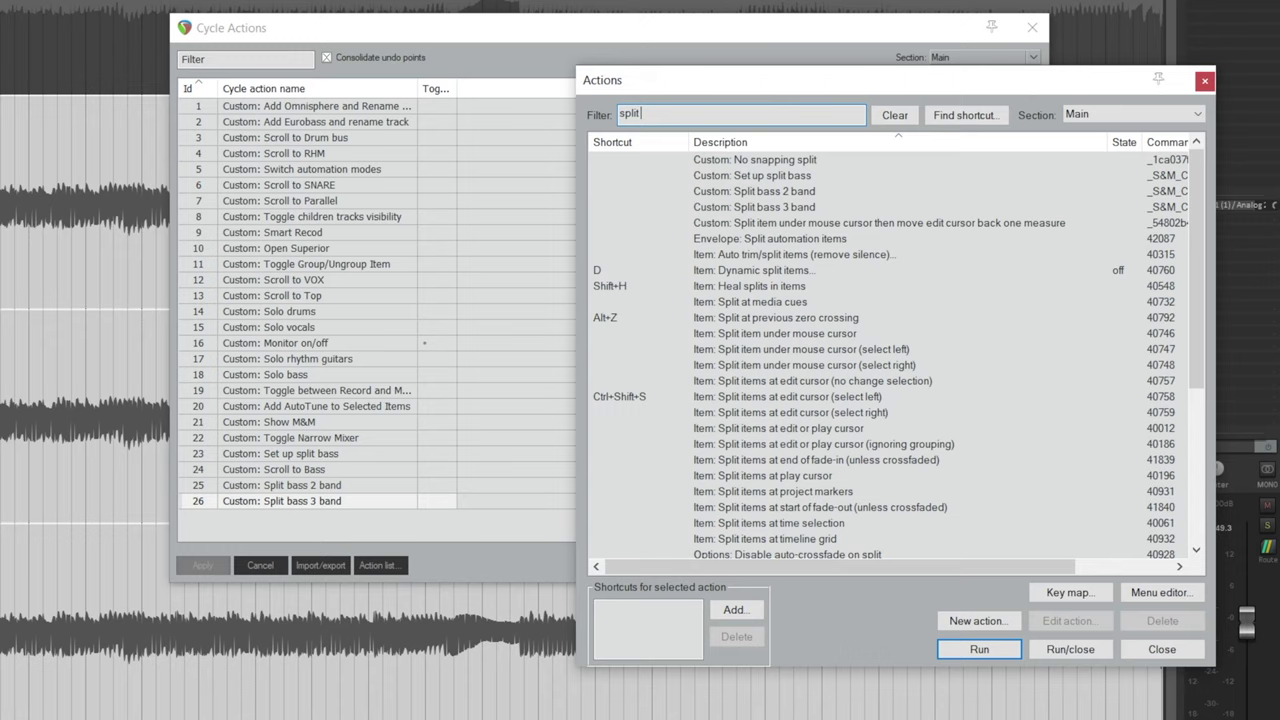
text( bass 3 band)
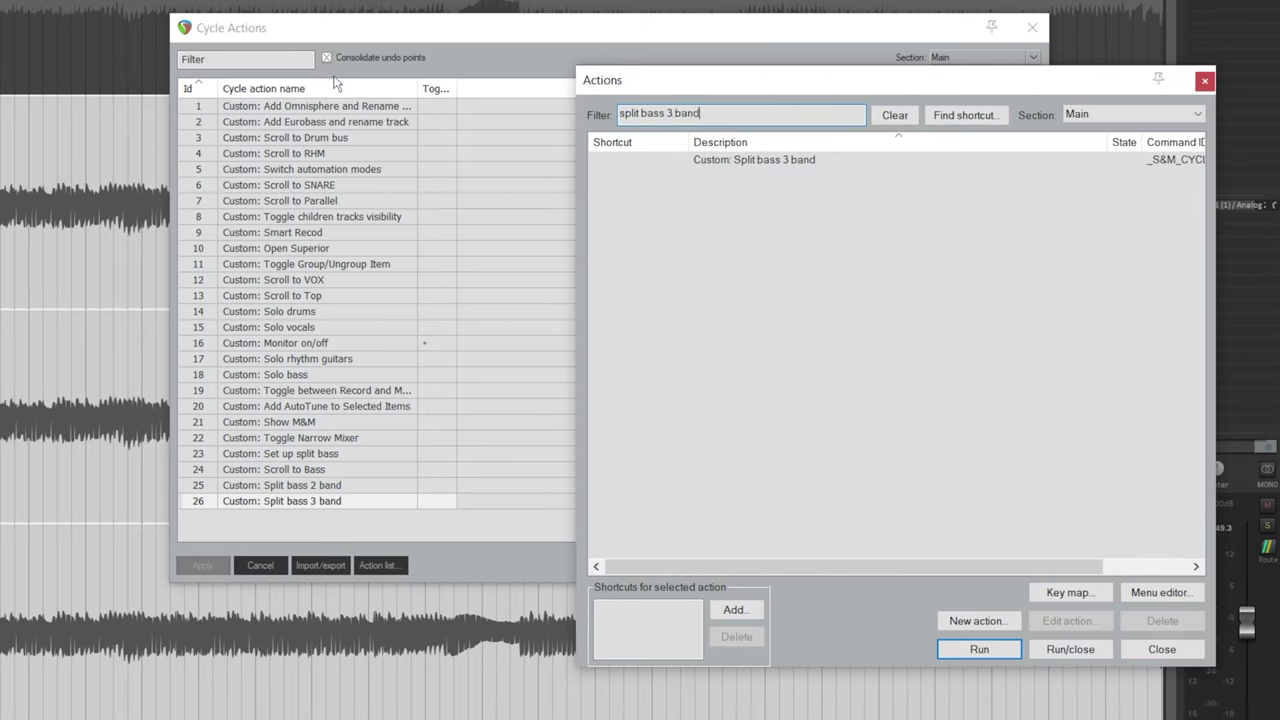
click(749, 161)
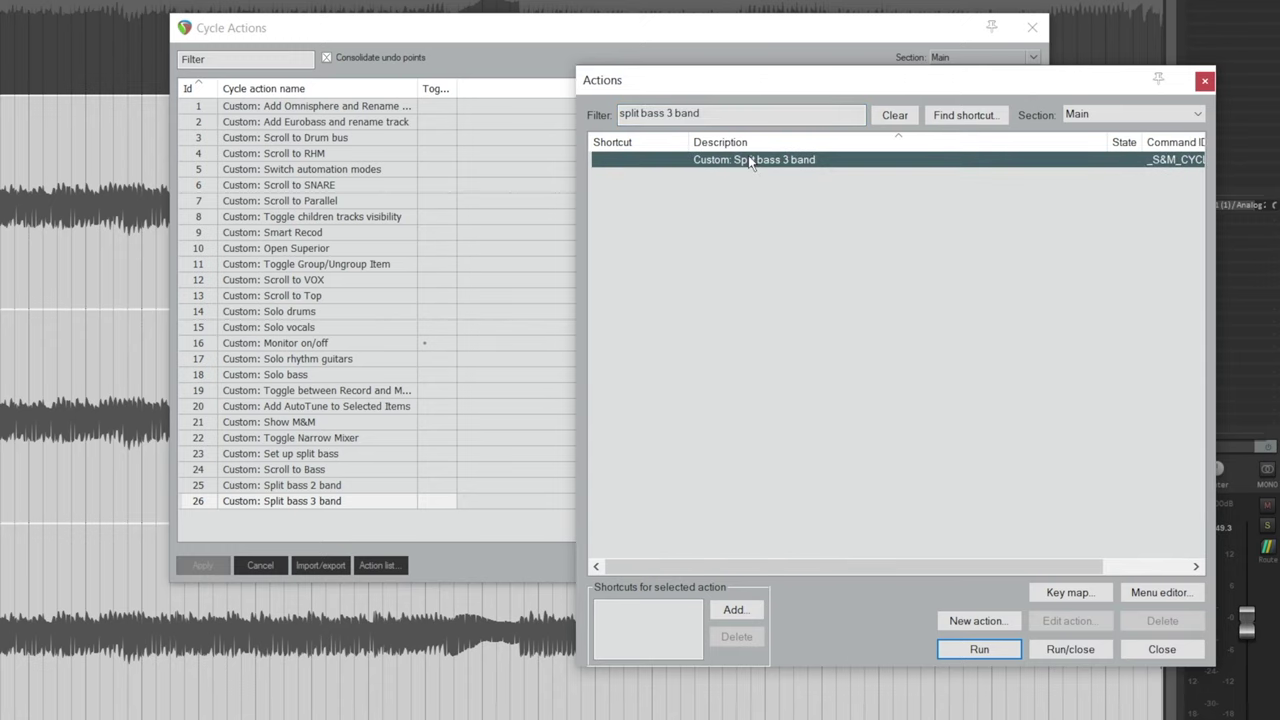